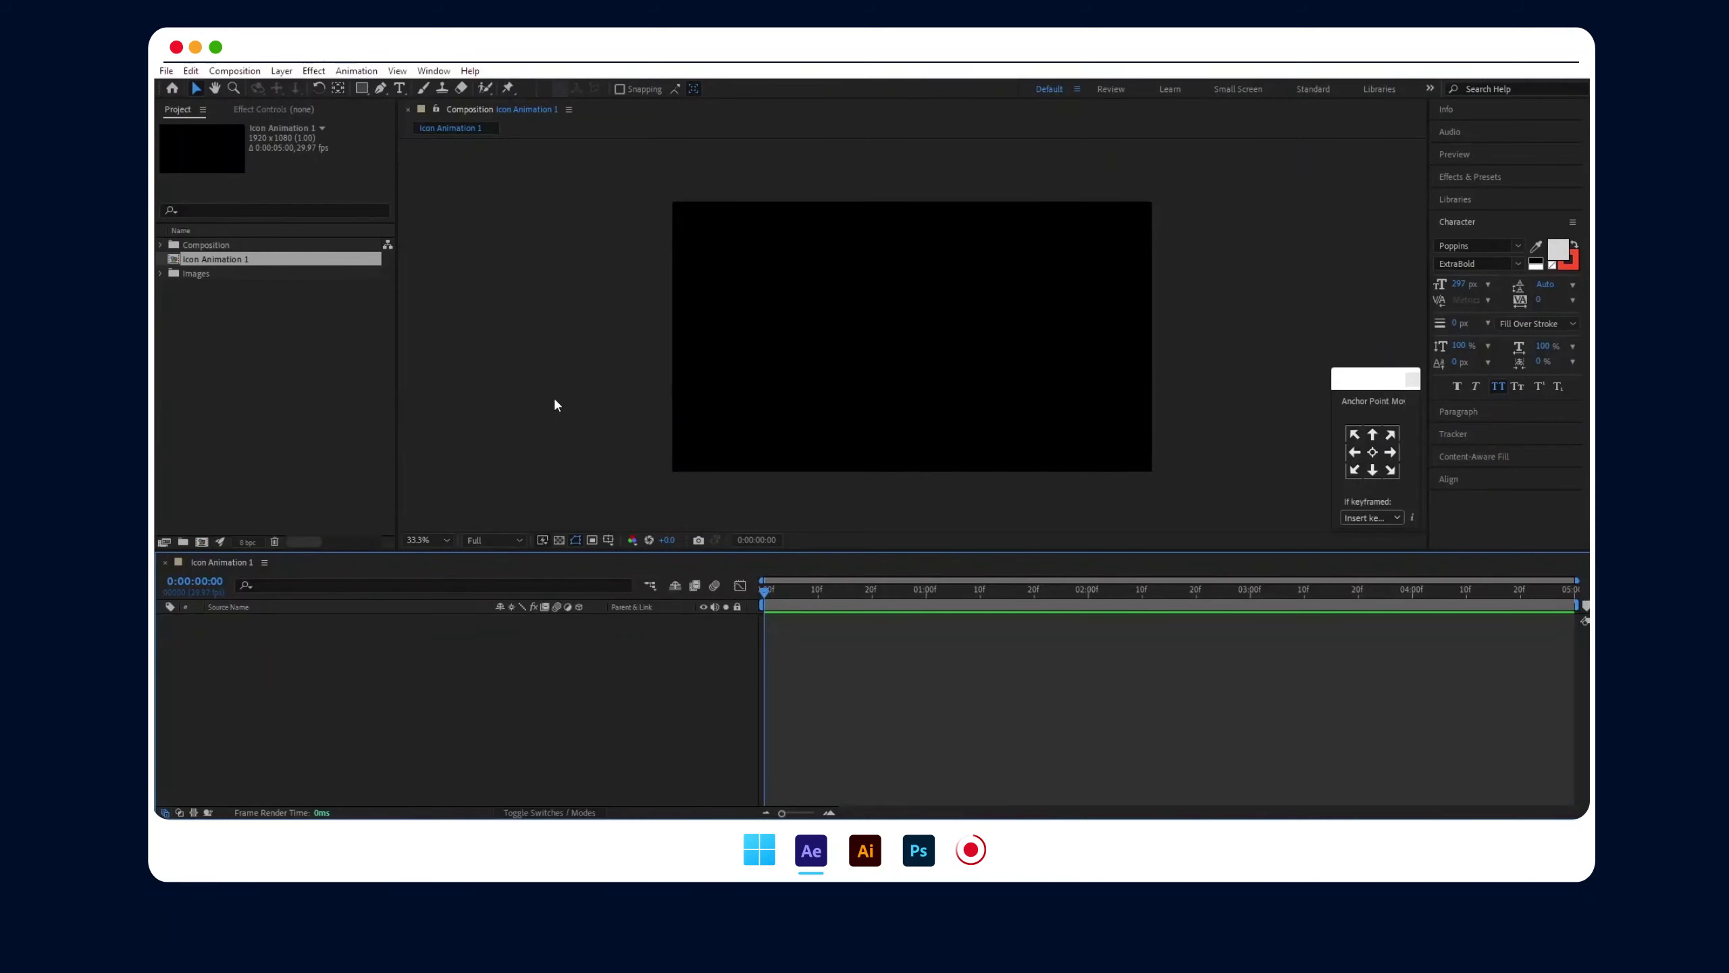
- Add a composition-sized 1920×1080 Black Solid 1 to Icon Animation 1 and show the Effects & Presets list
right_click(443, 662)
mouse_move(602, 495)
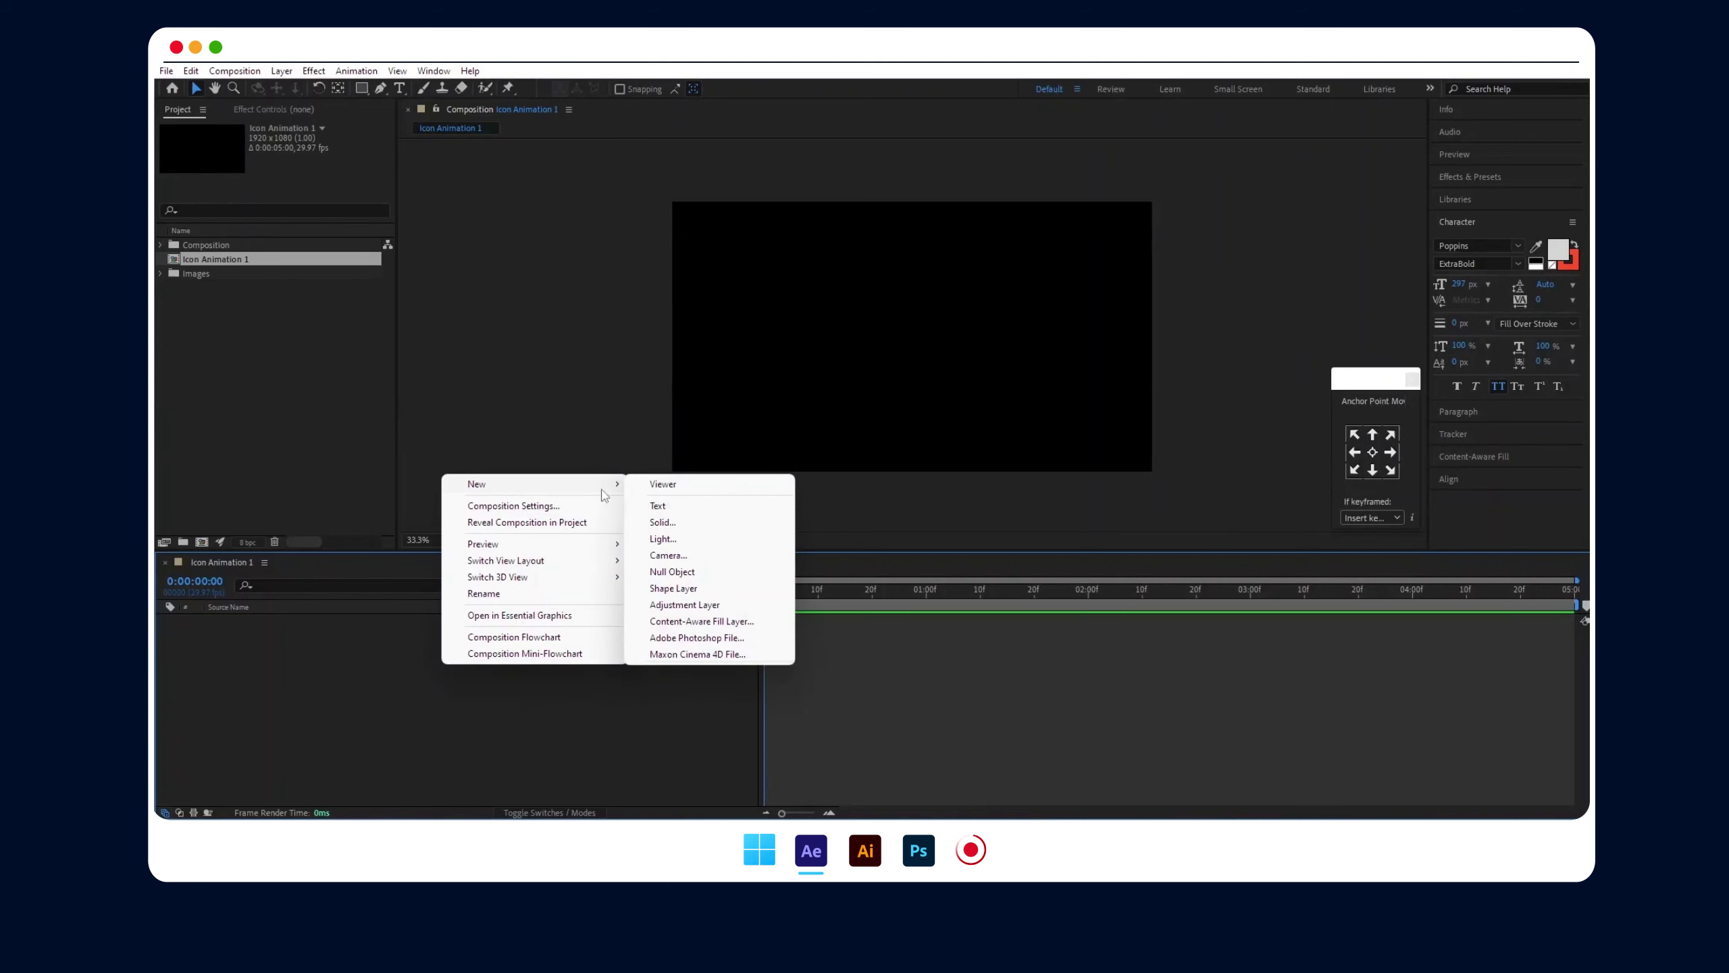
left_click(668, 522)
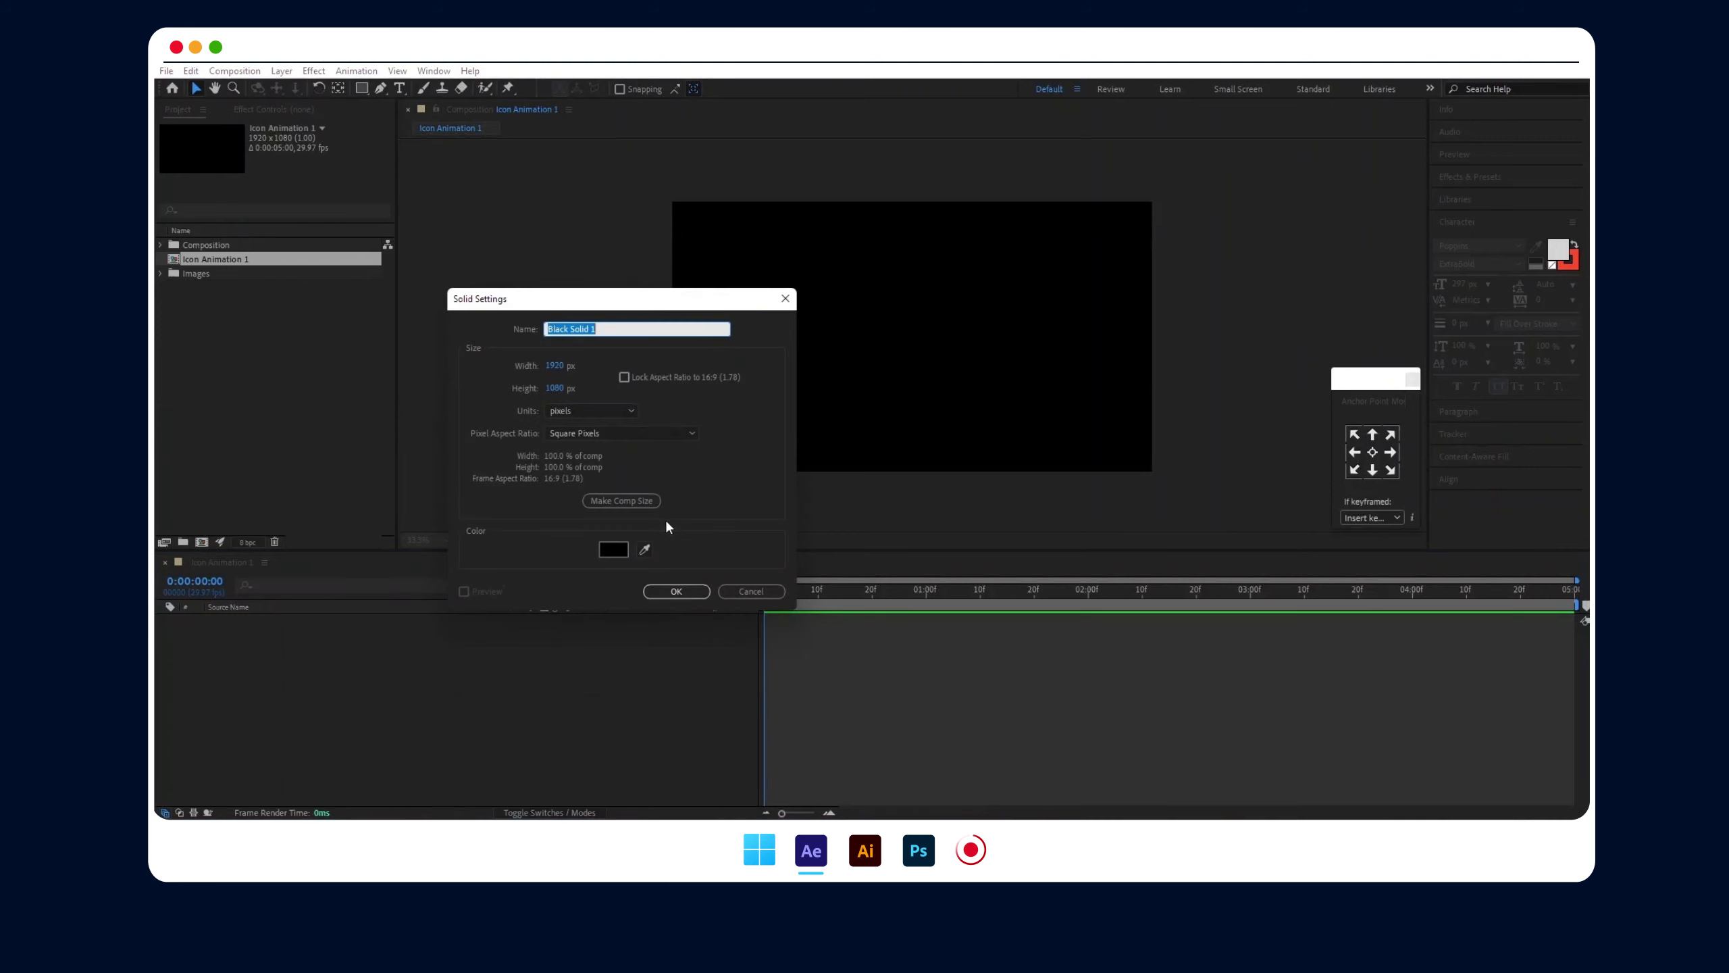
left_click(677, 590)
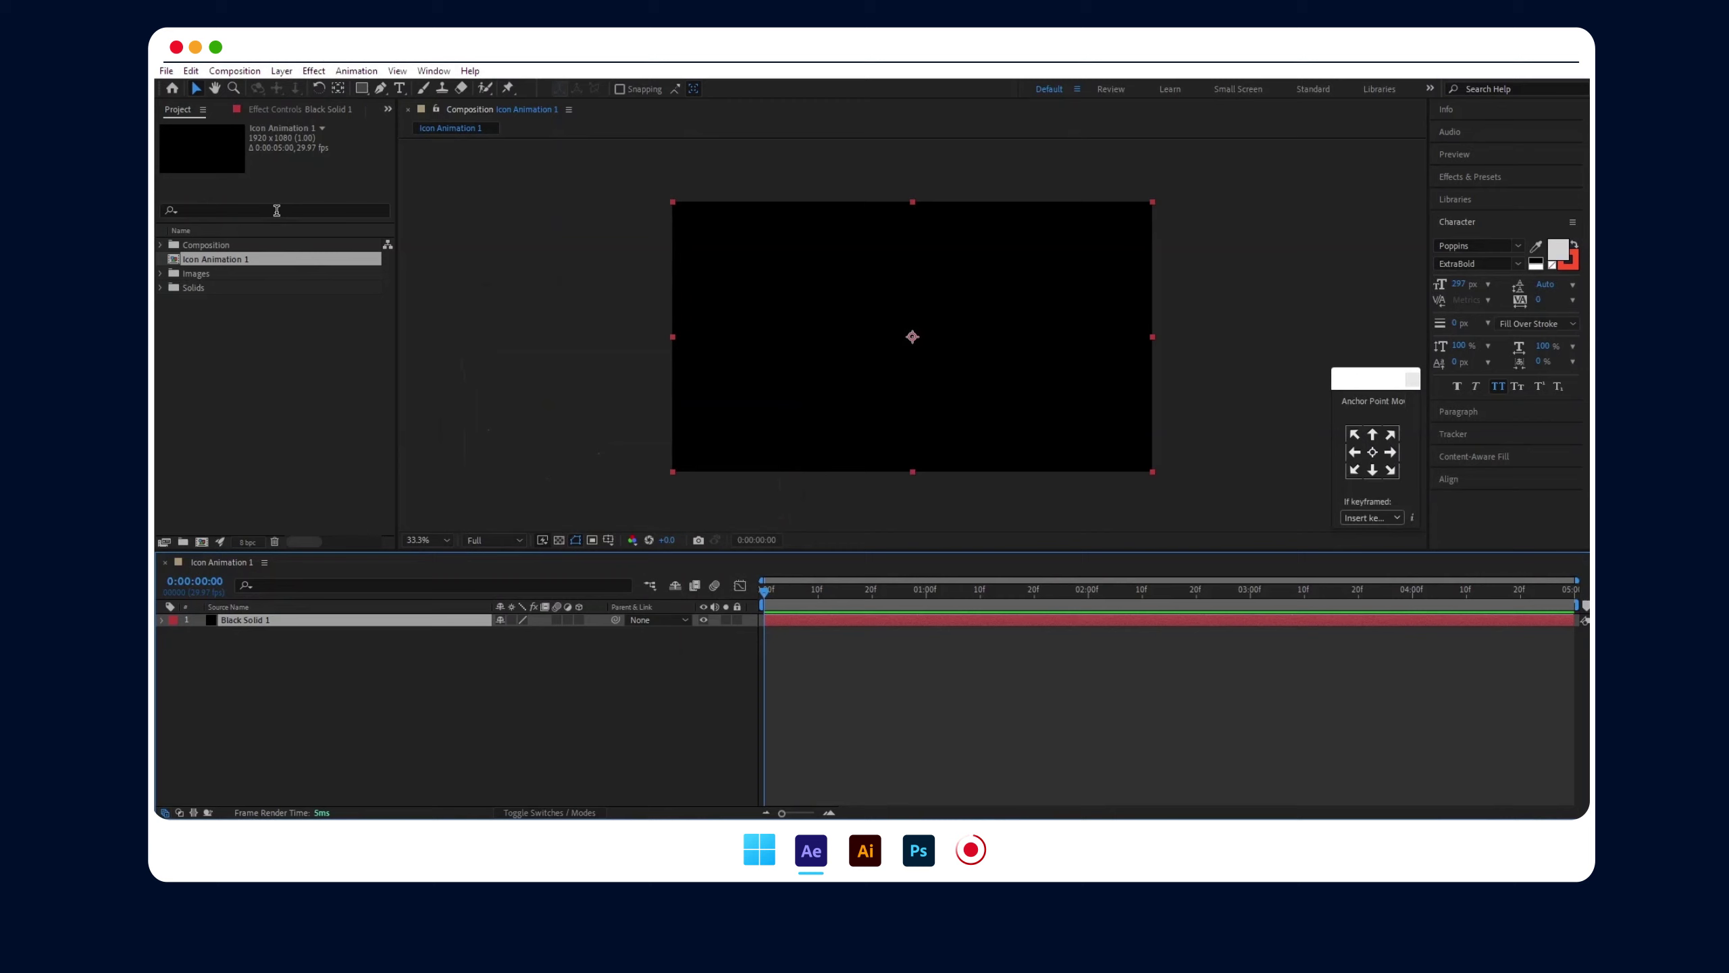
left_click(1484, 178)
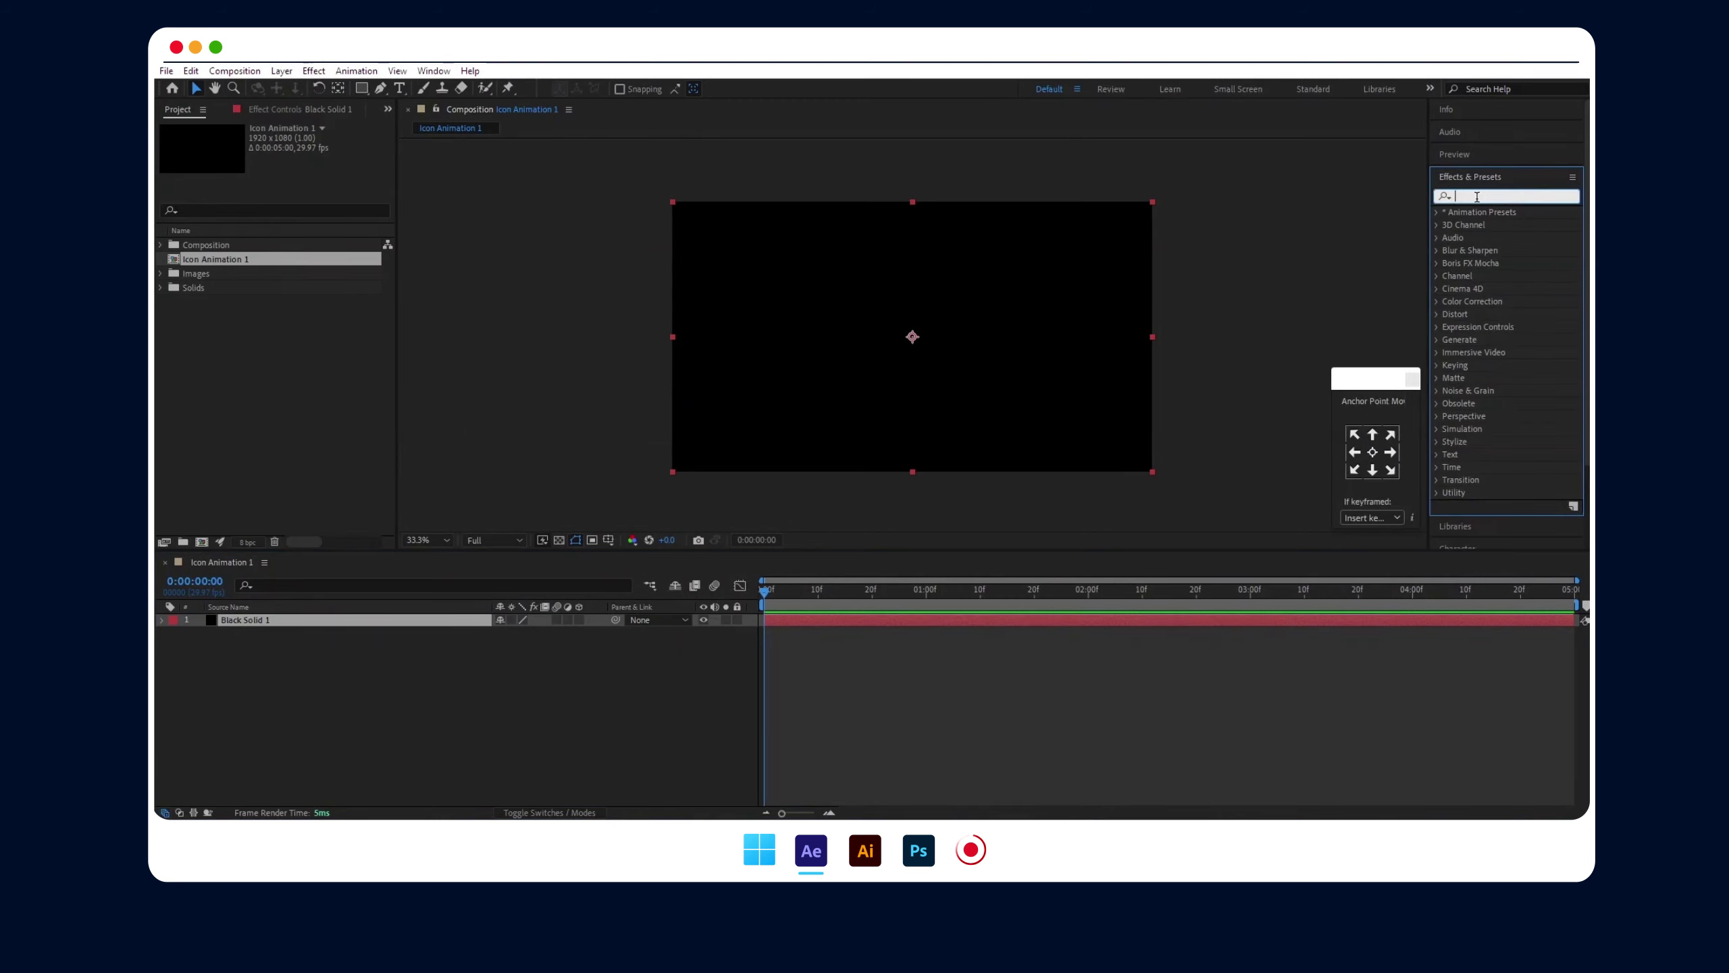
- Apply Gradient Ramp to the black solid and set its start colour to magenta DD037E
type("gradi")
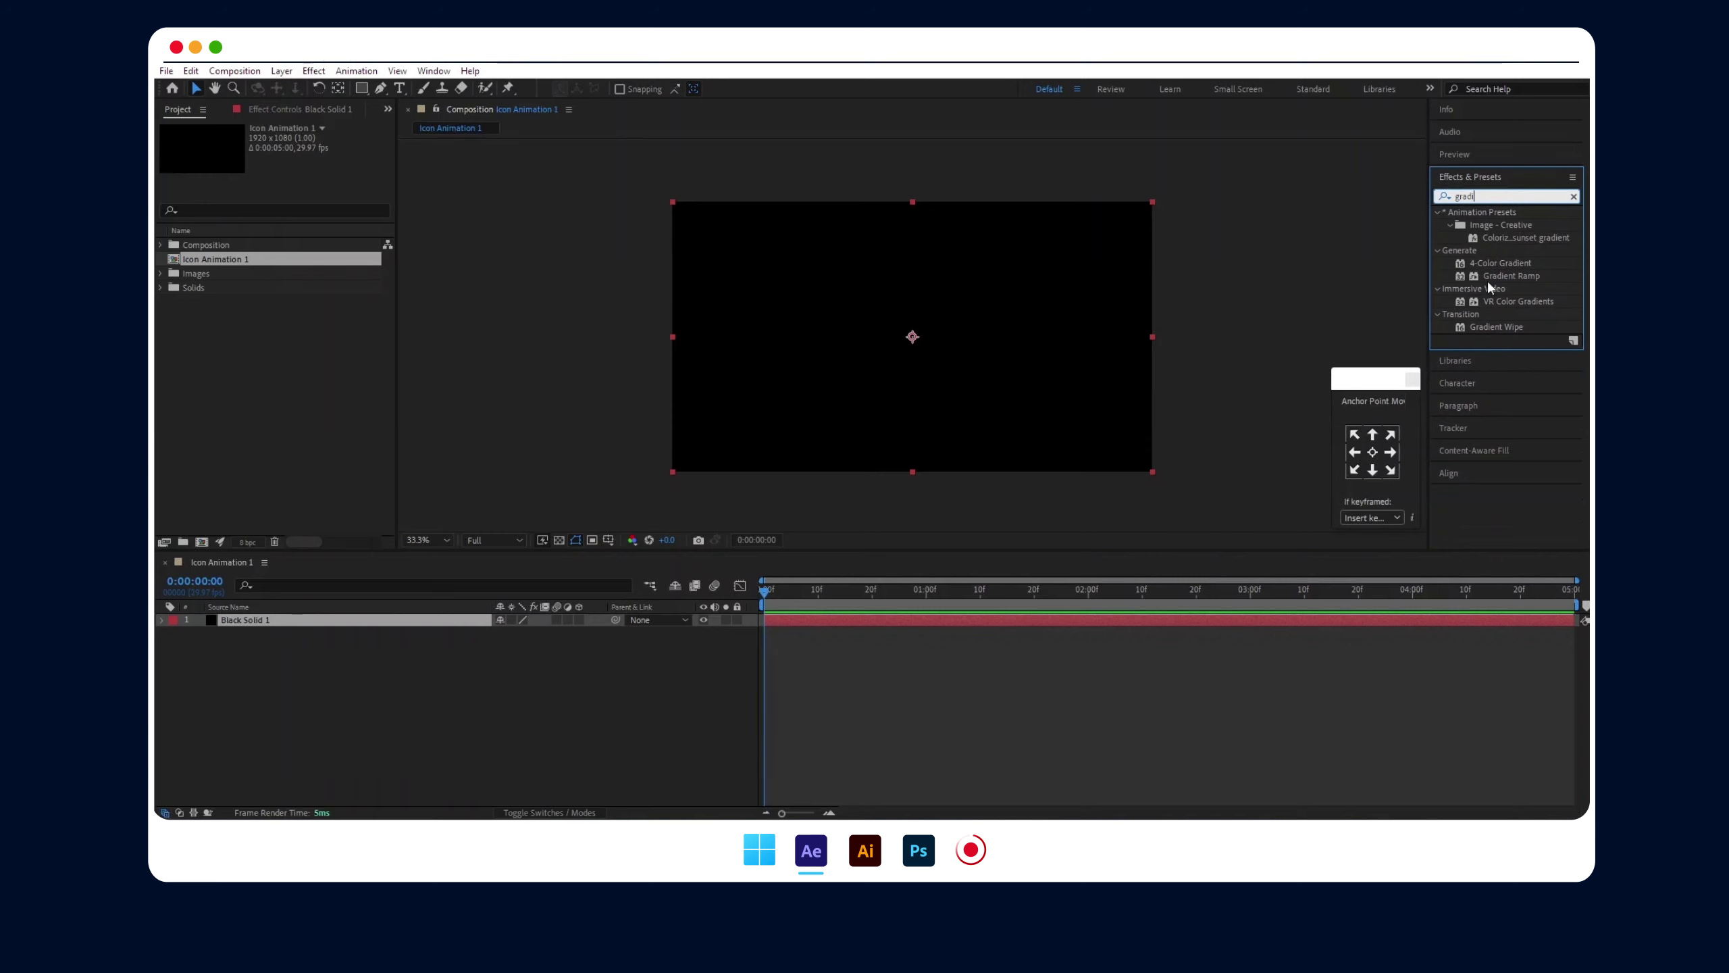
left_click_drag(1504, 277, 930, 330)
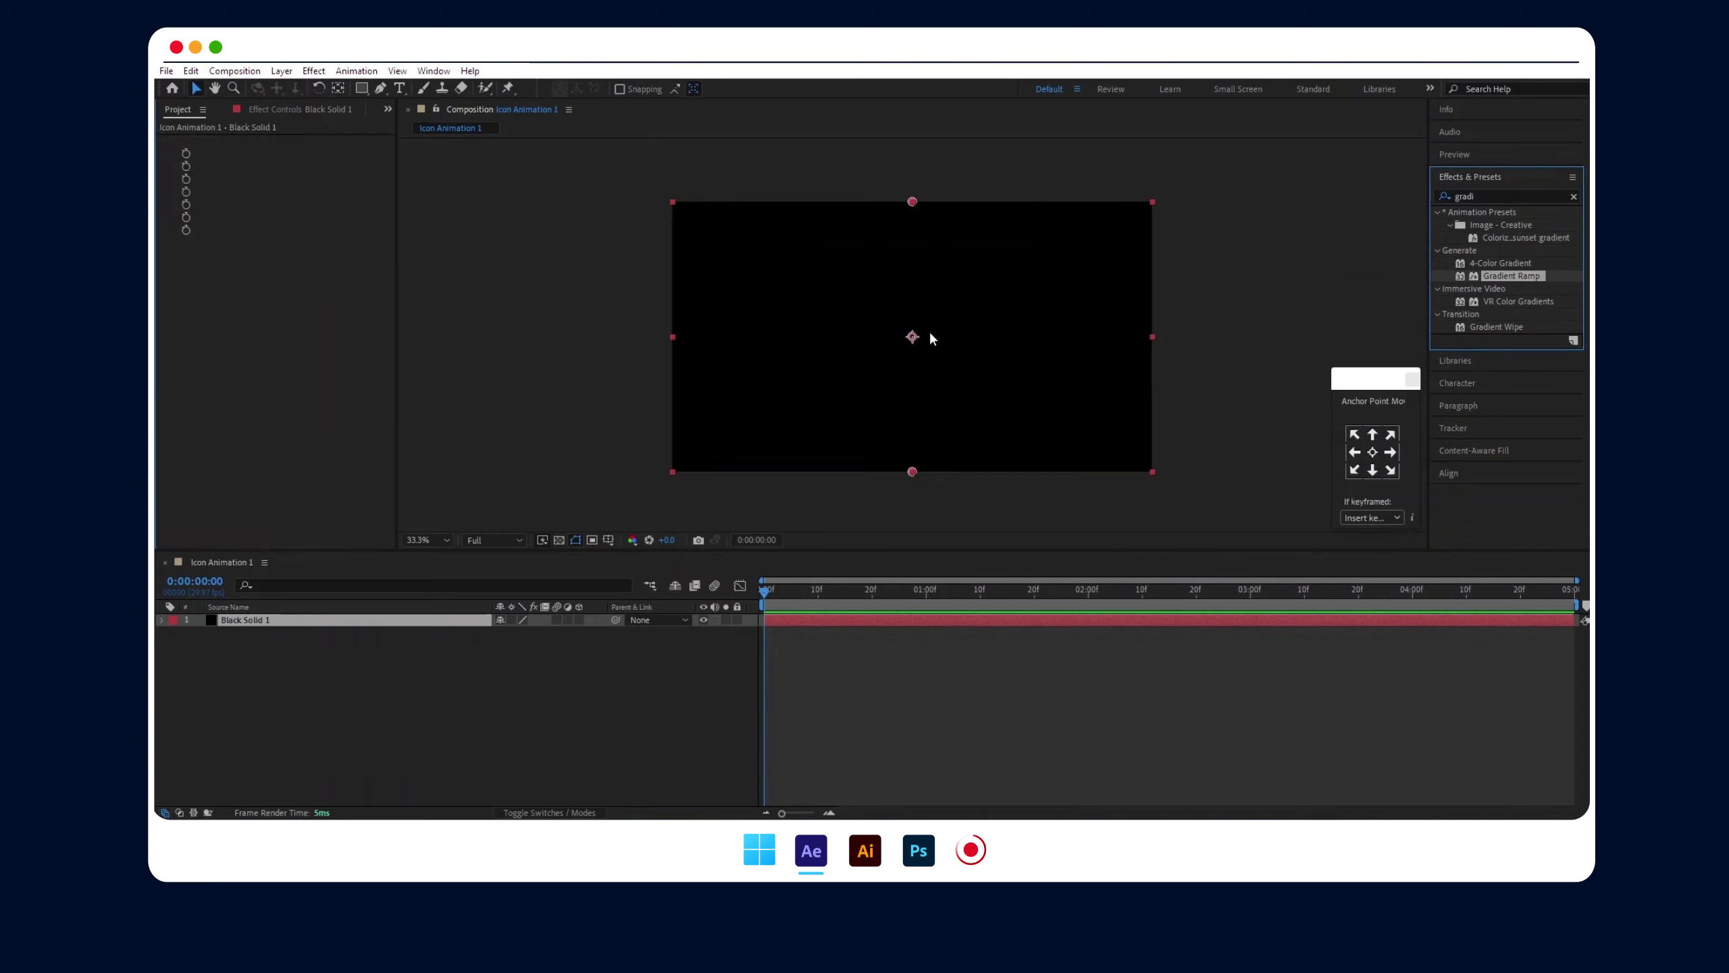
left_click(294, 166)
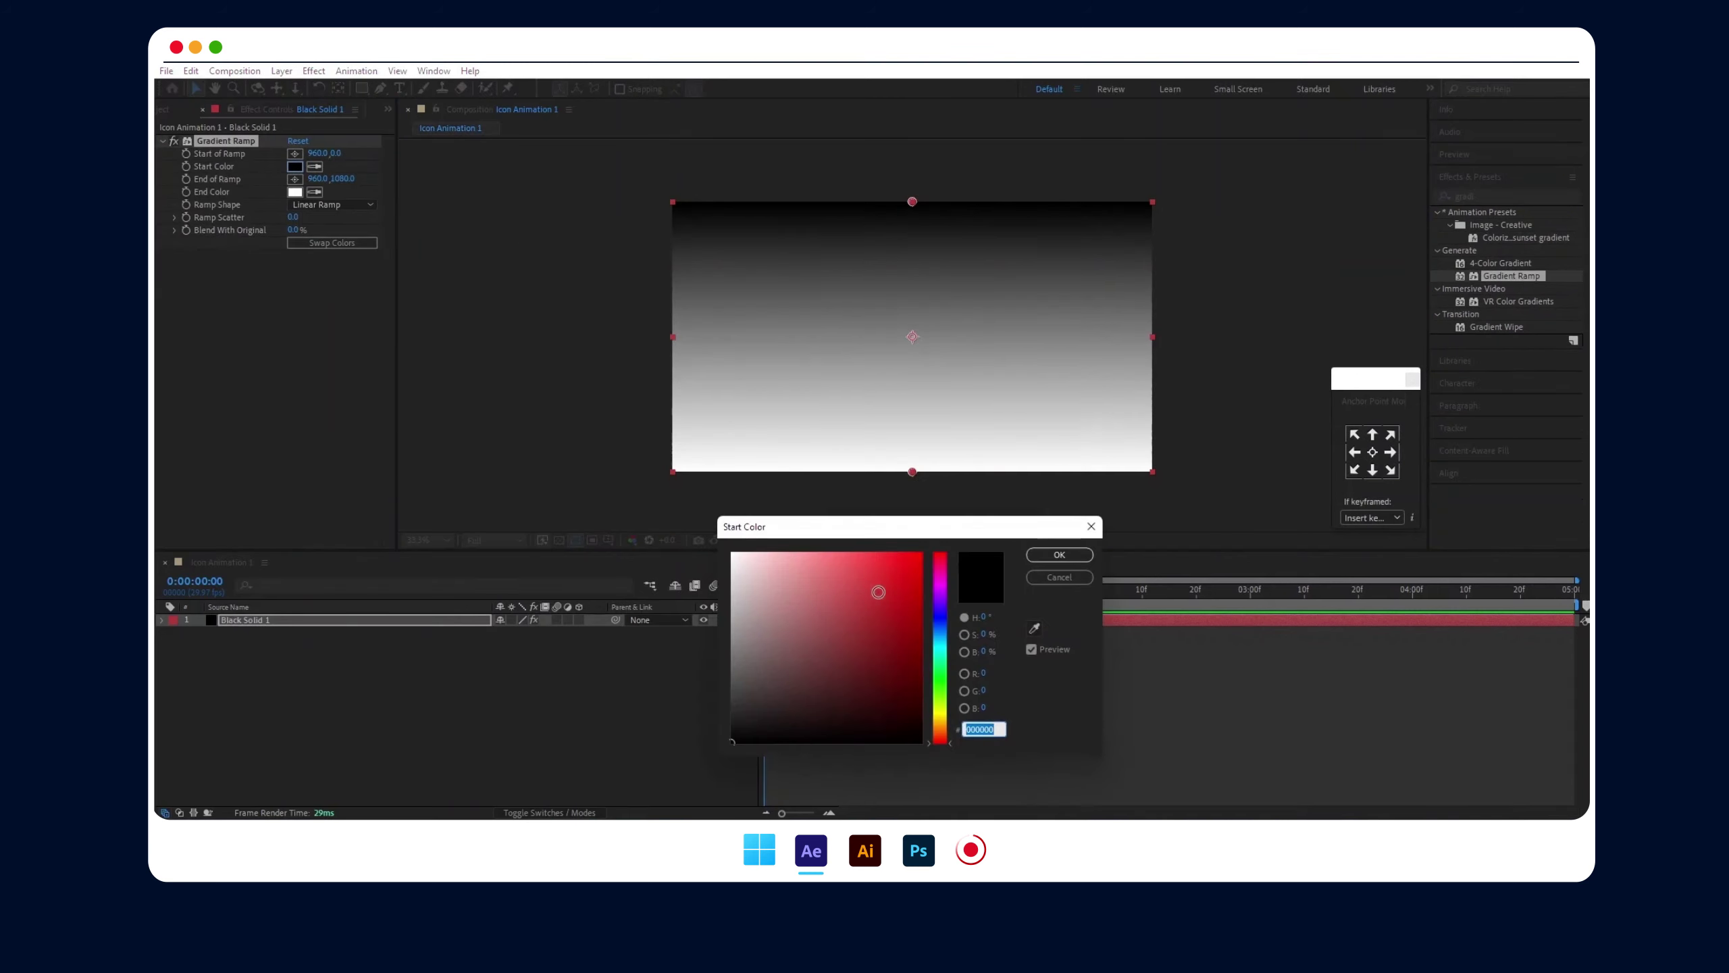
left_click_drag(910, 594, 920, 577)
left_click(942, 578)
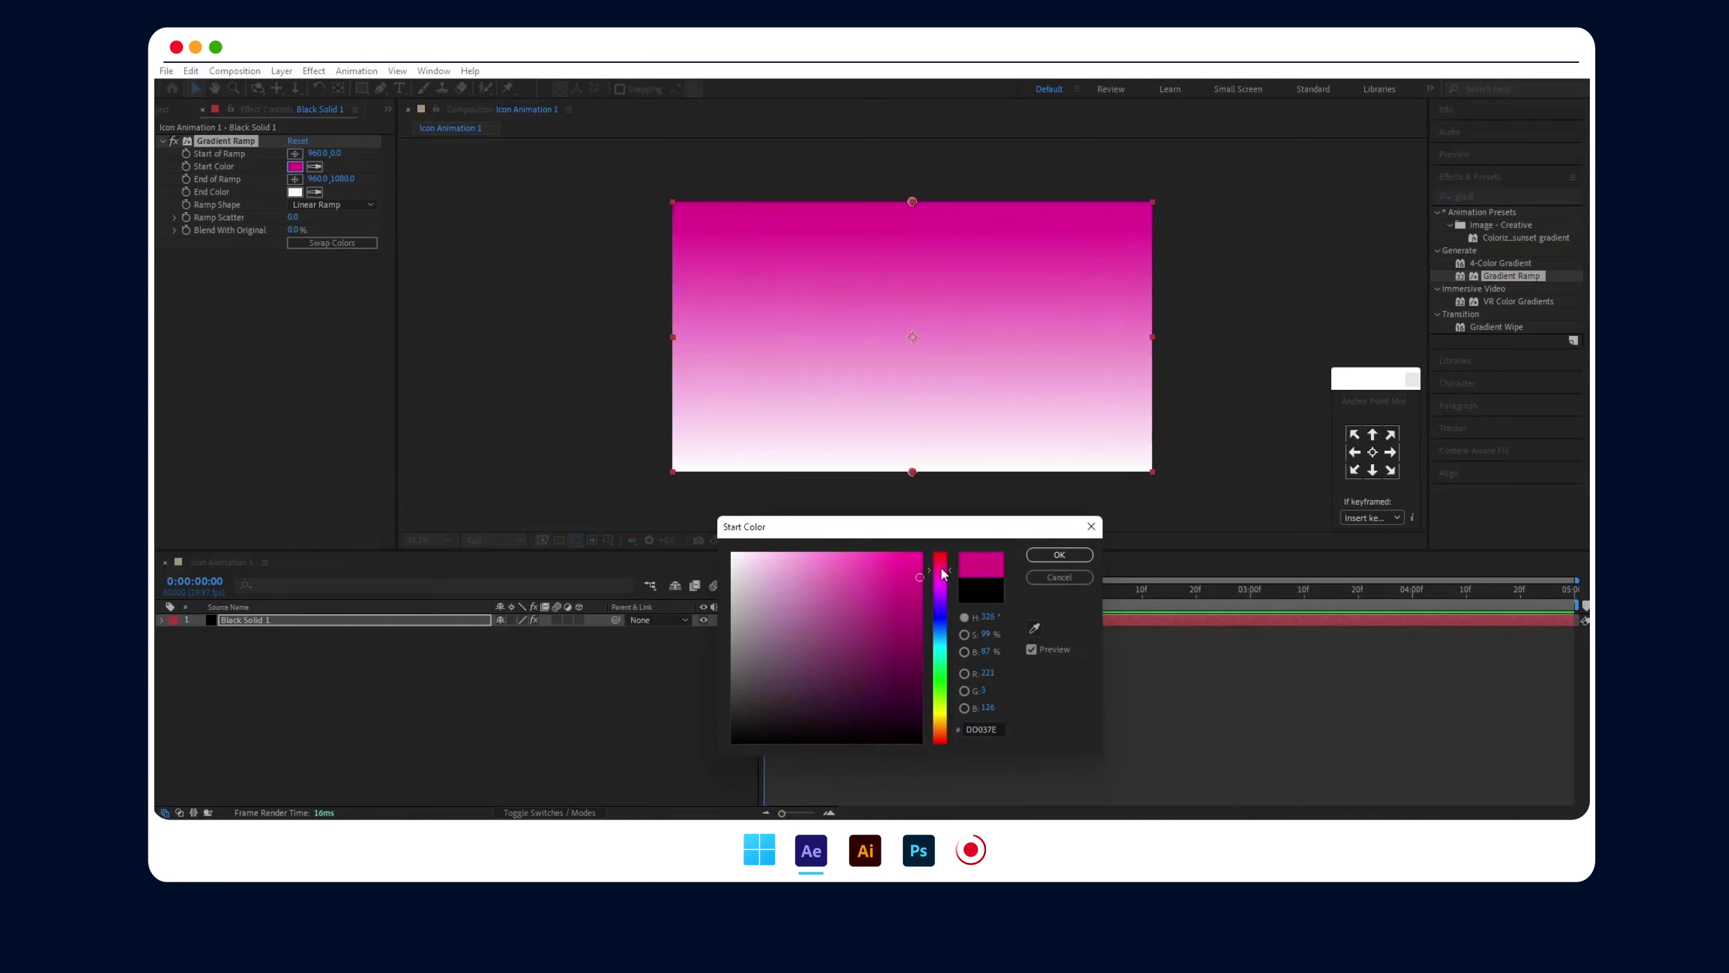
left_click(1059, 554)
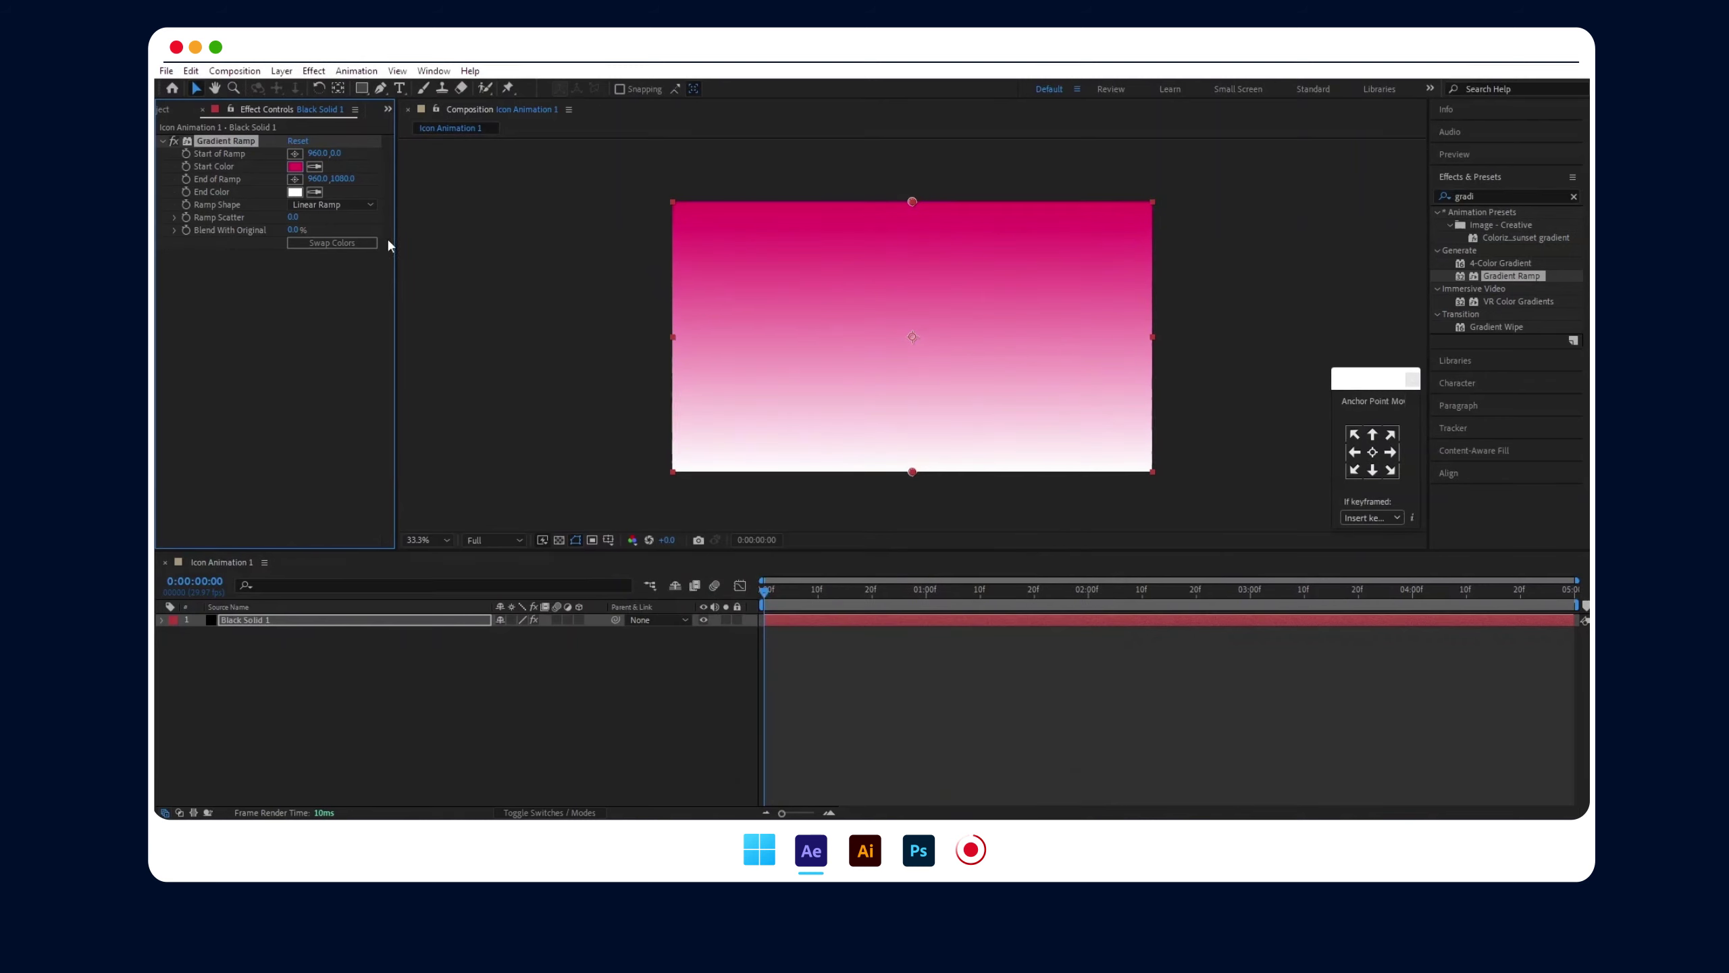
- Set the ramp's end colour to orange and run the gradient diagonally from bottom-left to top-right
left_click(294, 191)
left_click_drag(943, 712, 944, 734)
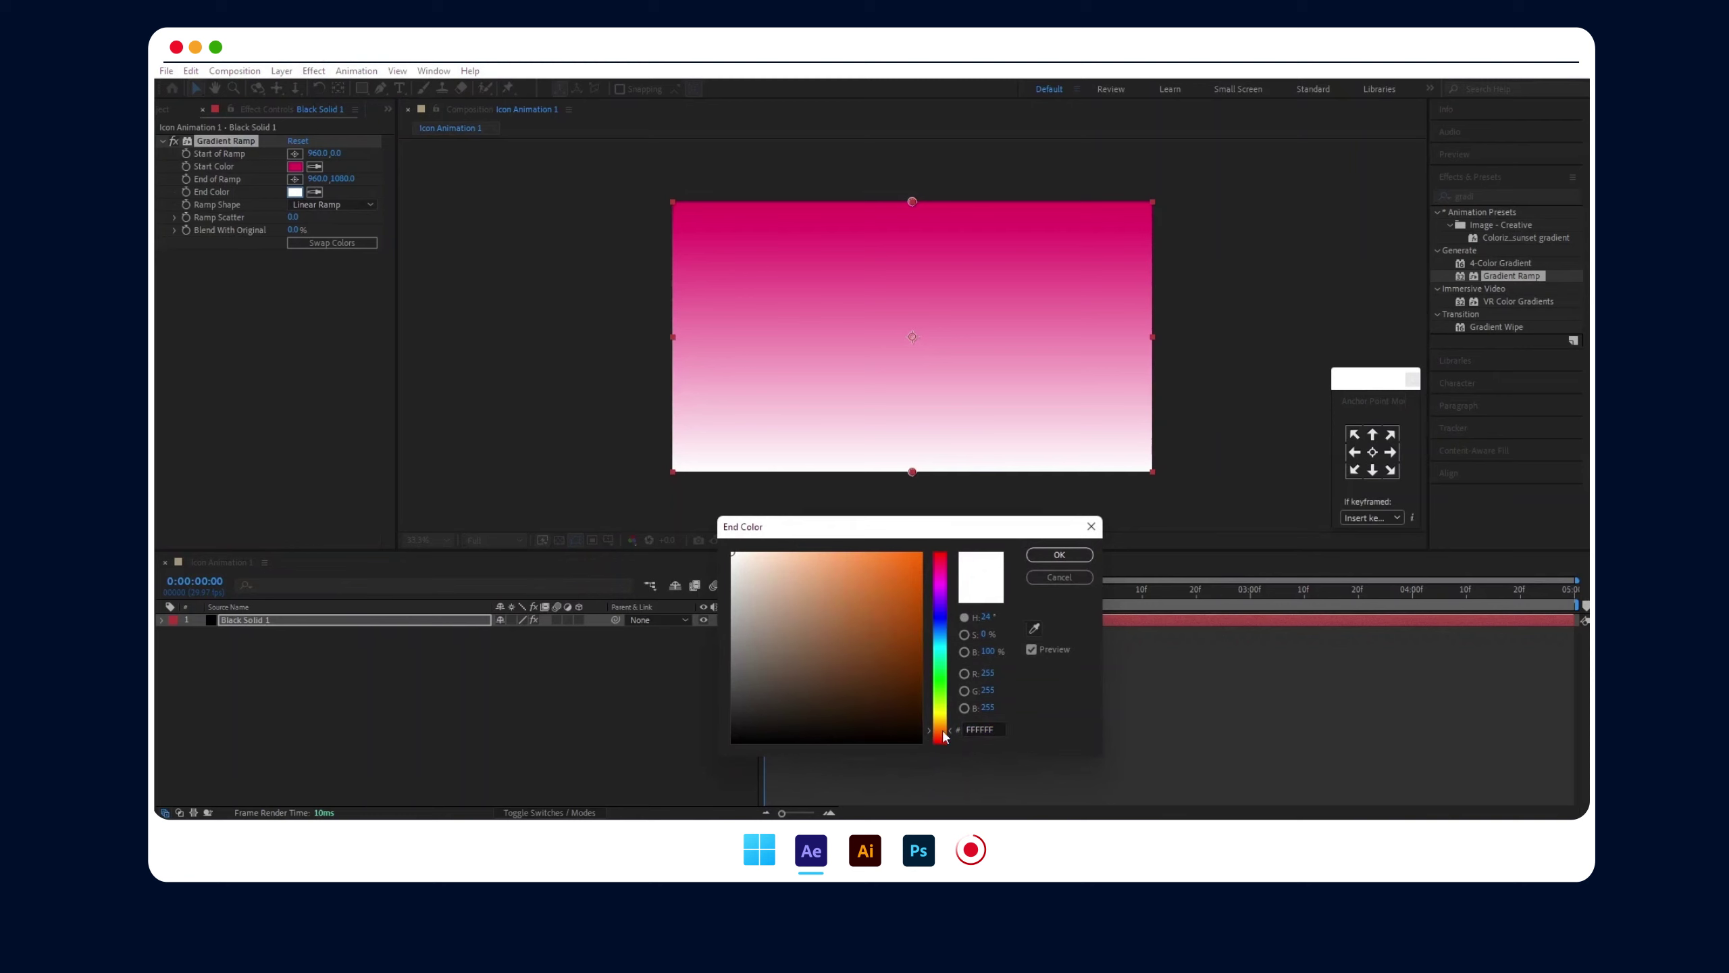
left_click(923, 552)
left_click(1049, 557)
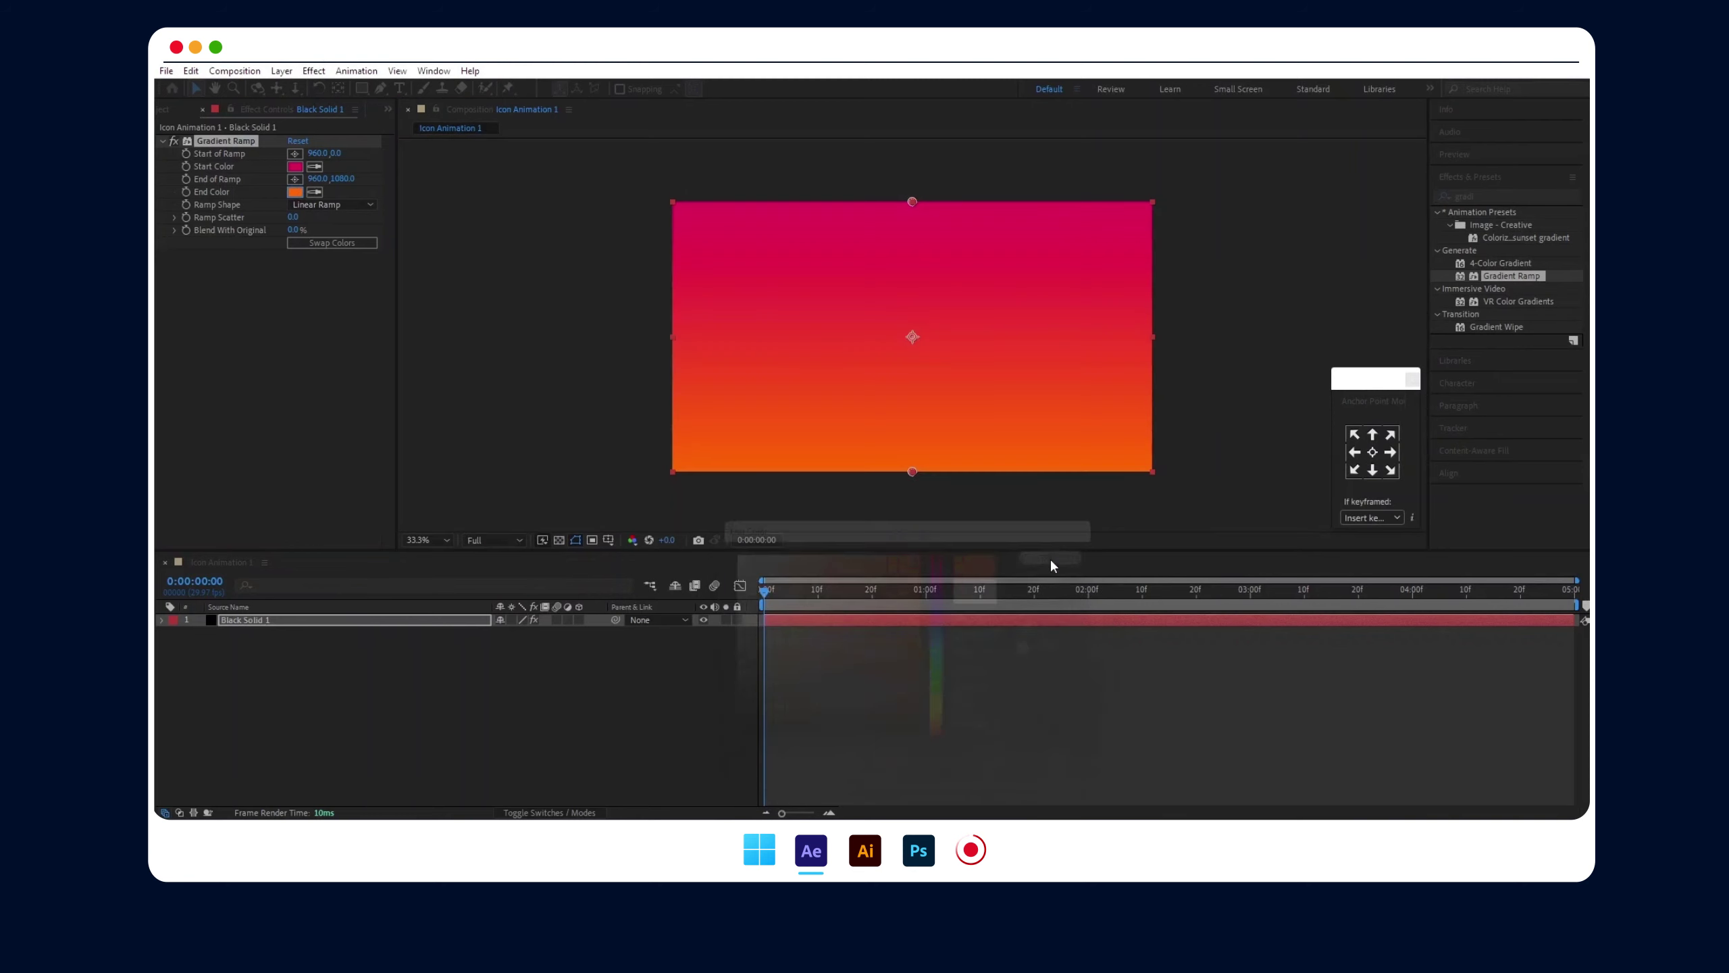
left_click_drag(911, 472, 692, 468)
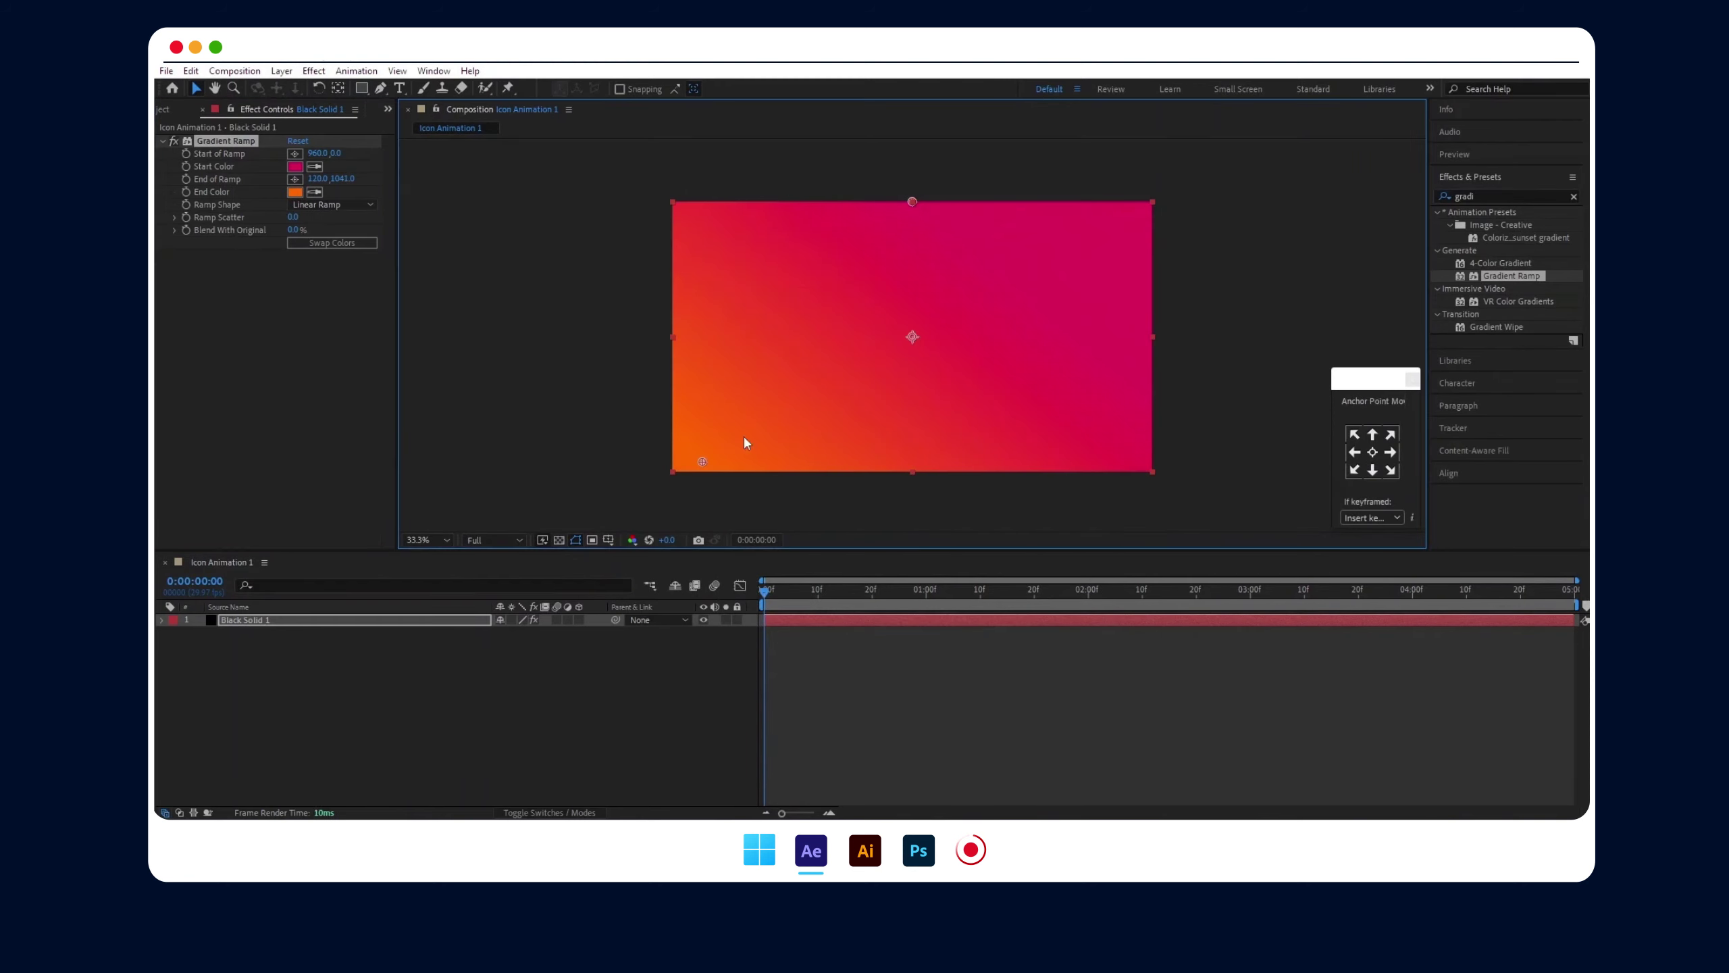
left_click_drag(913, 200, 1144, 205)
left_click(1184, 254)
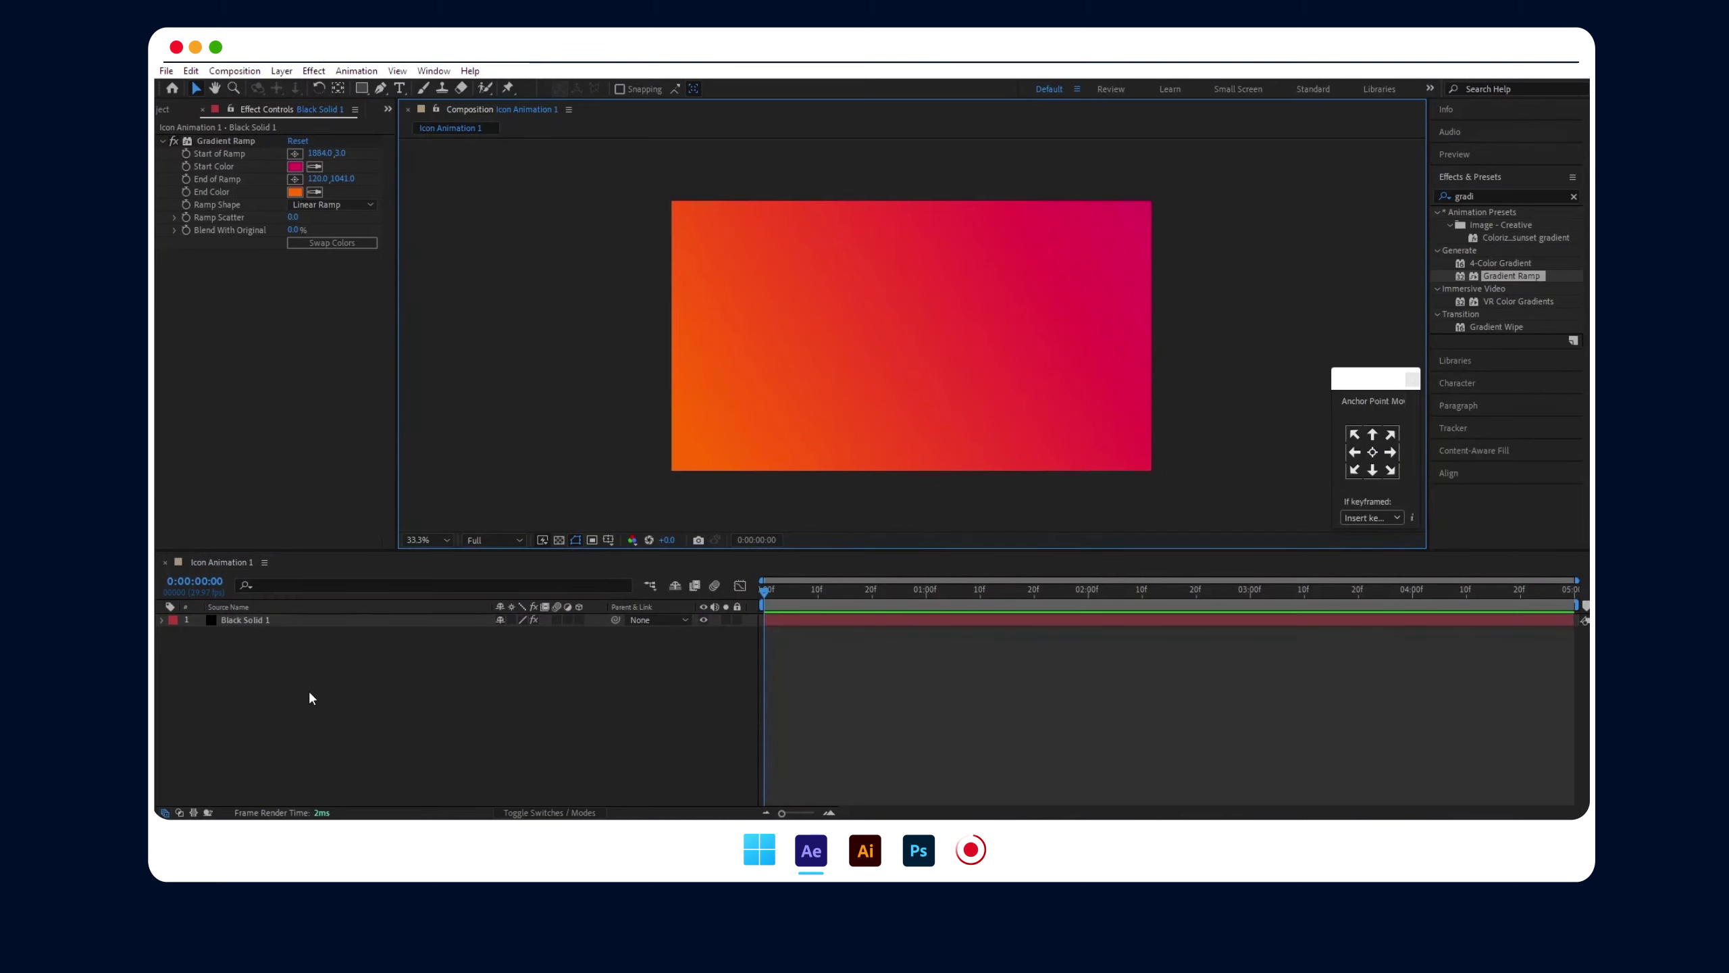
- Draw a square in the canvas centre and set its corner Roundness to 84
left_click(361, 88)
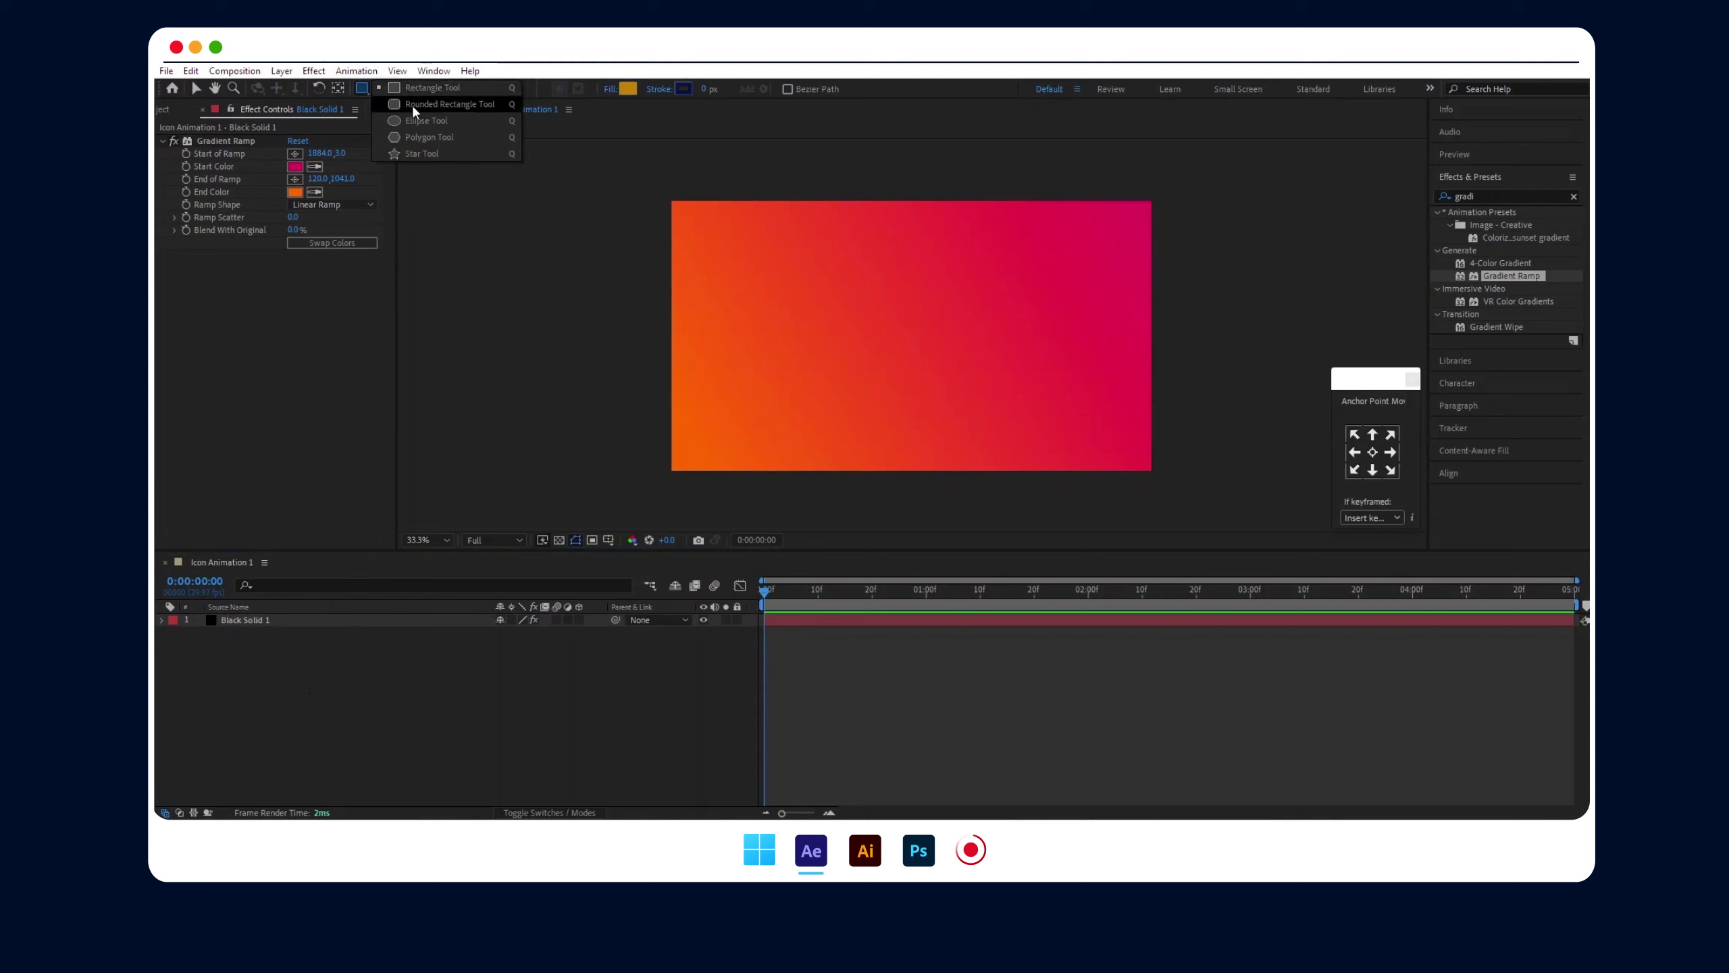
left_click_drag(862, 288, 959, 384)
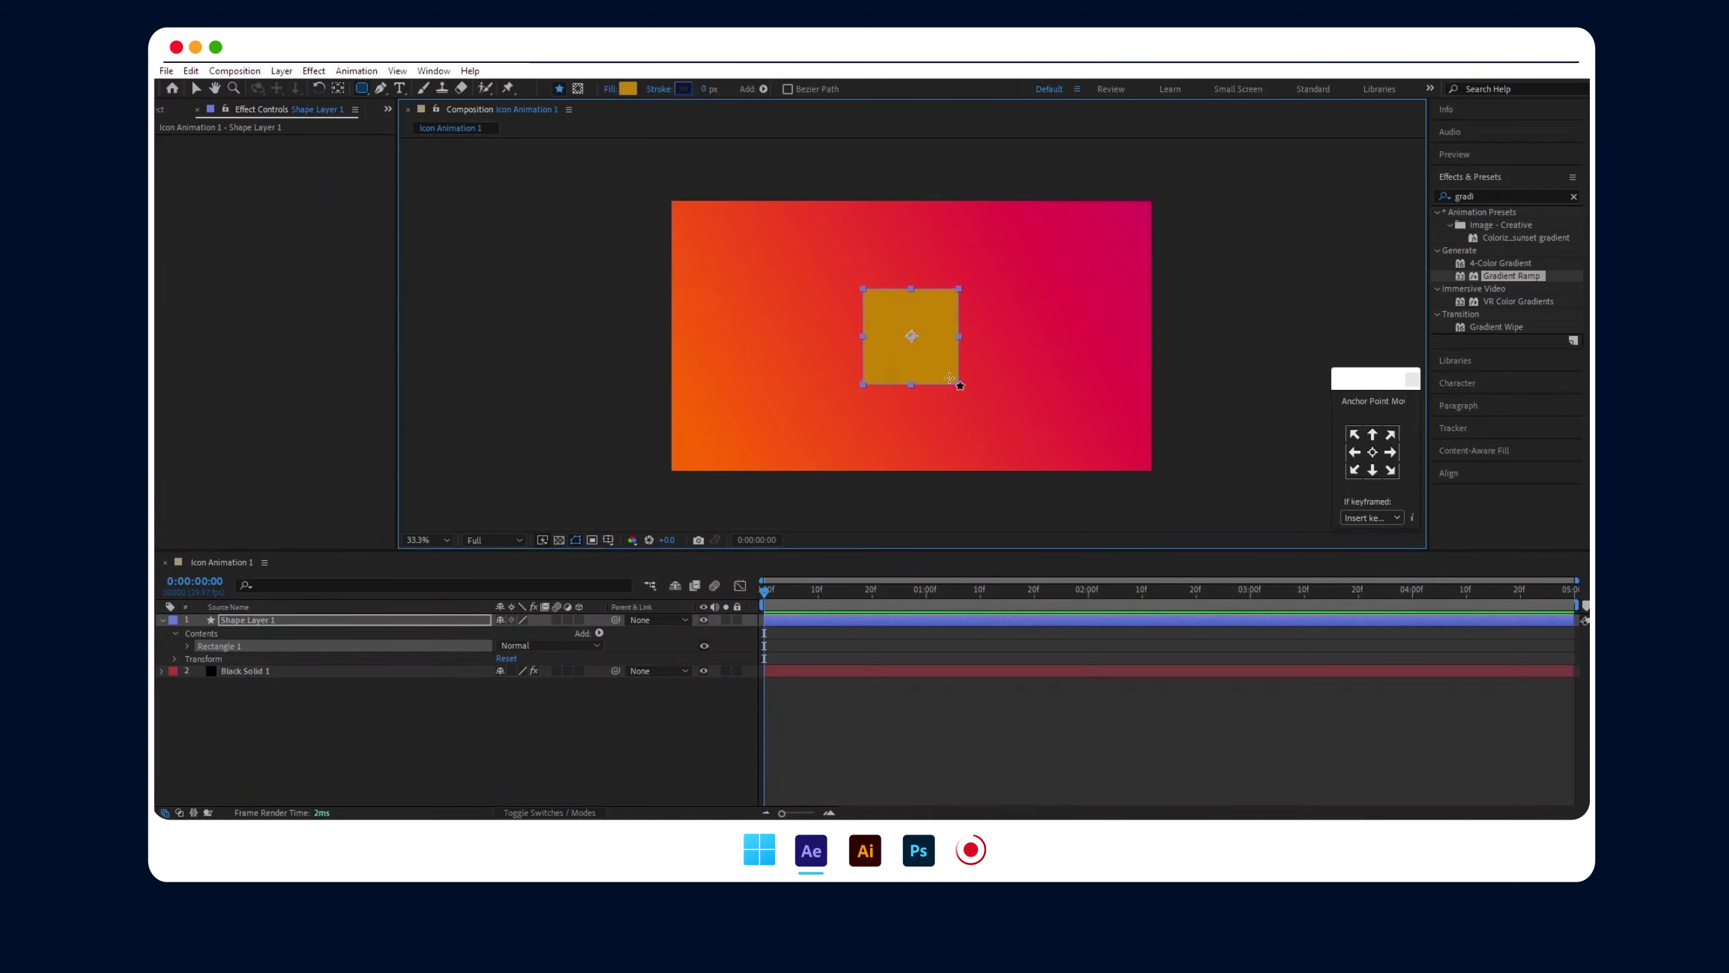
left_click(187, 645)
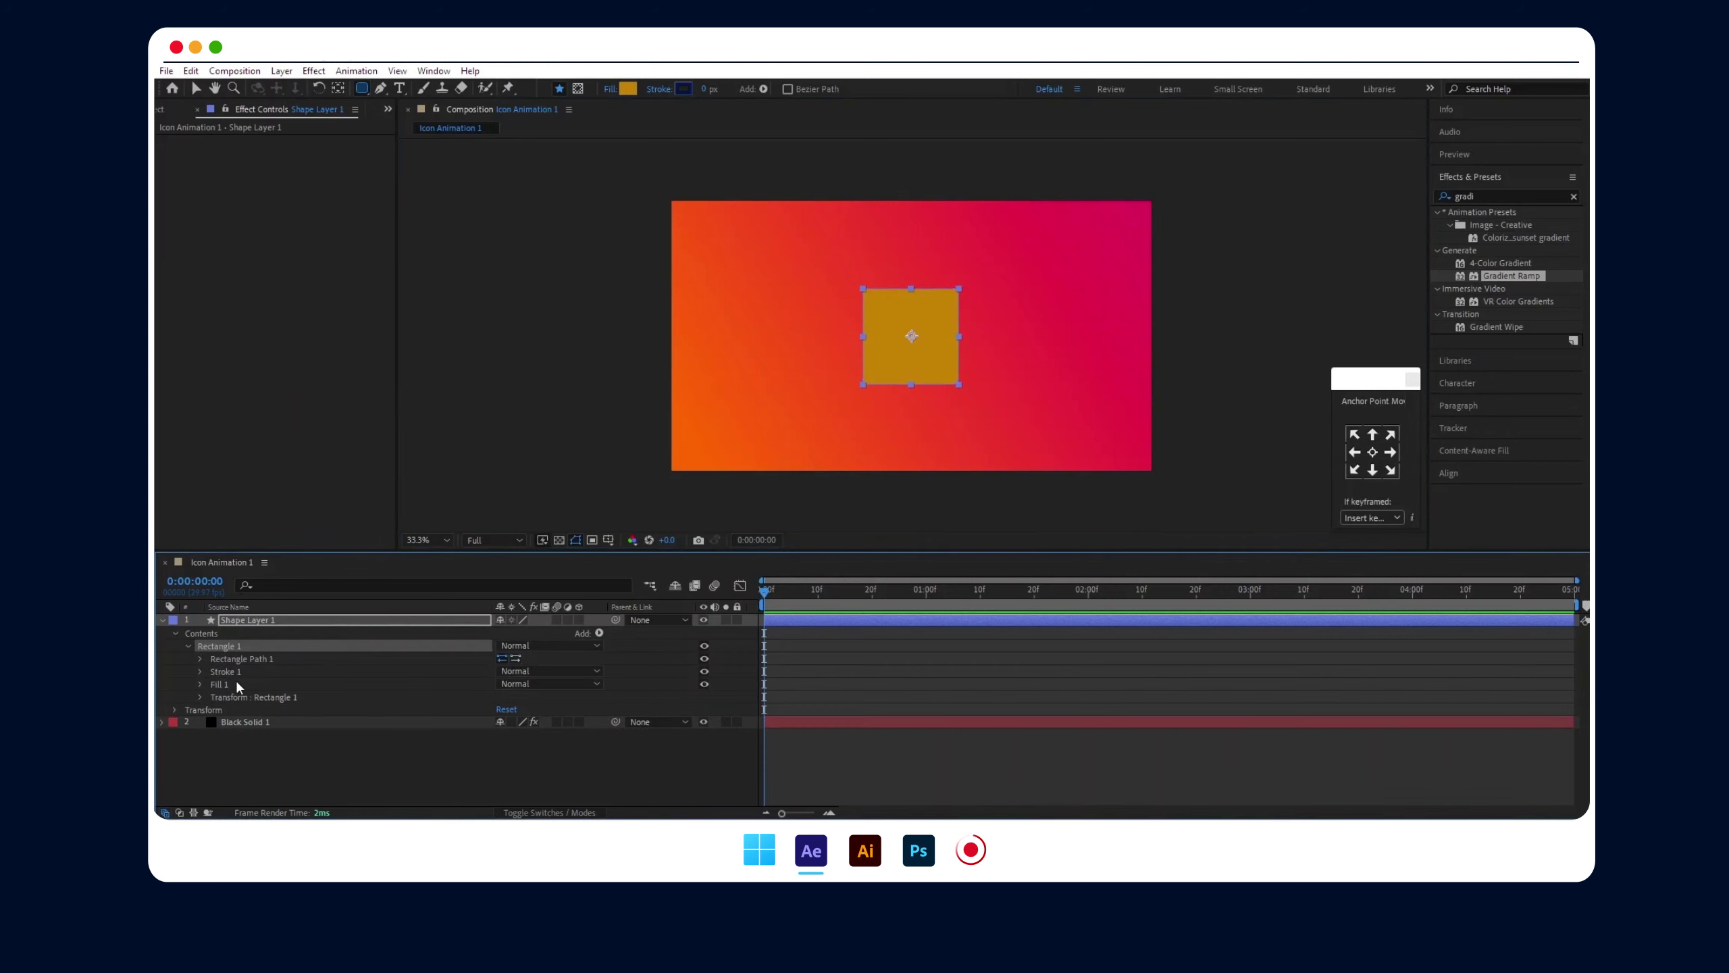
left_click(199, 658)
left_click_drag(503, 696, 544, 691)
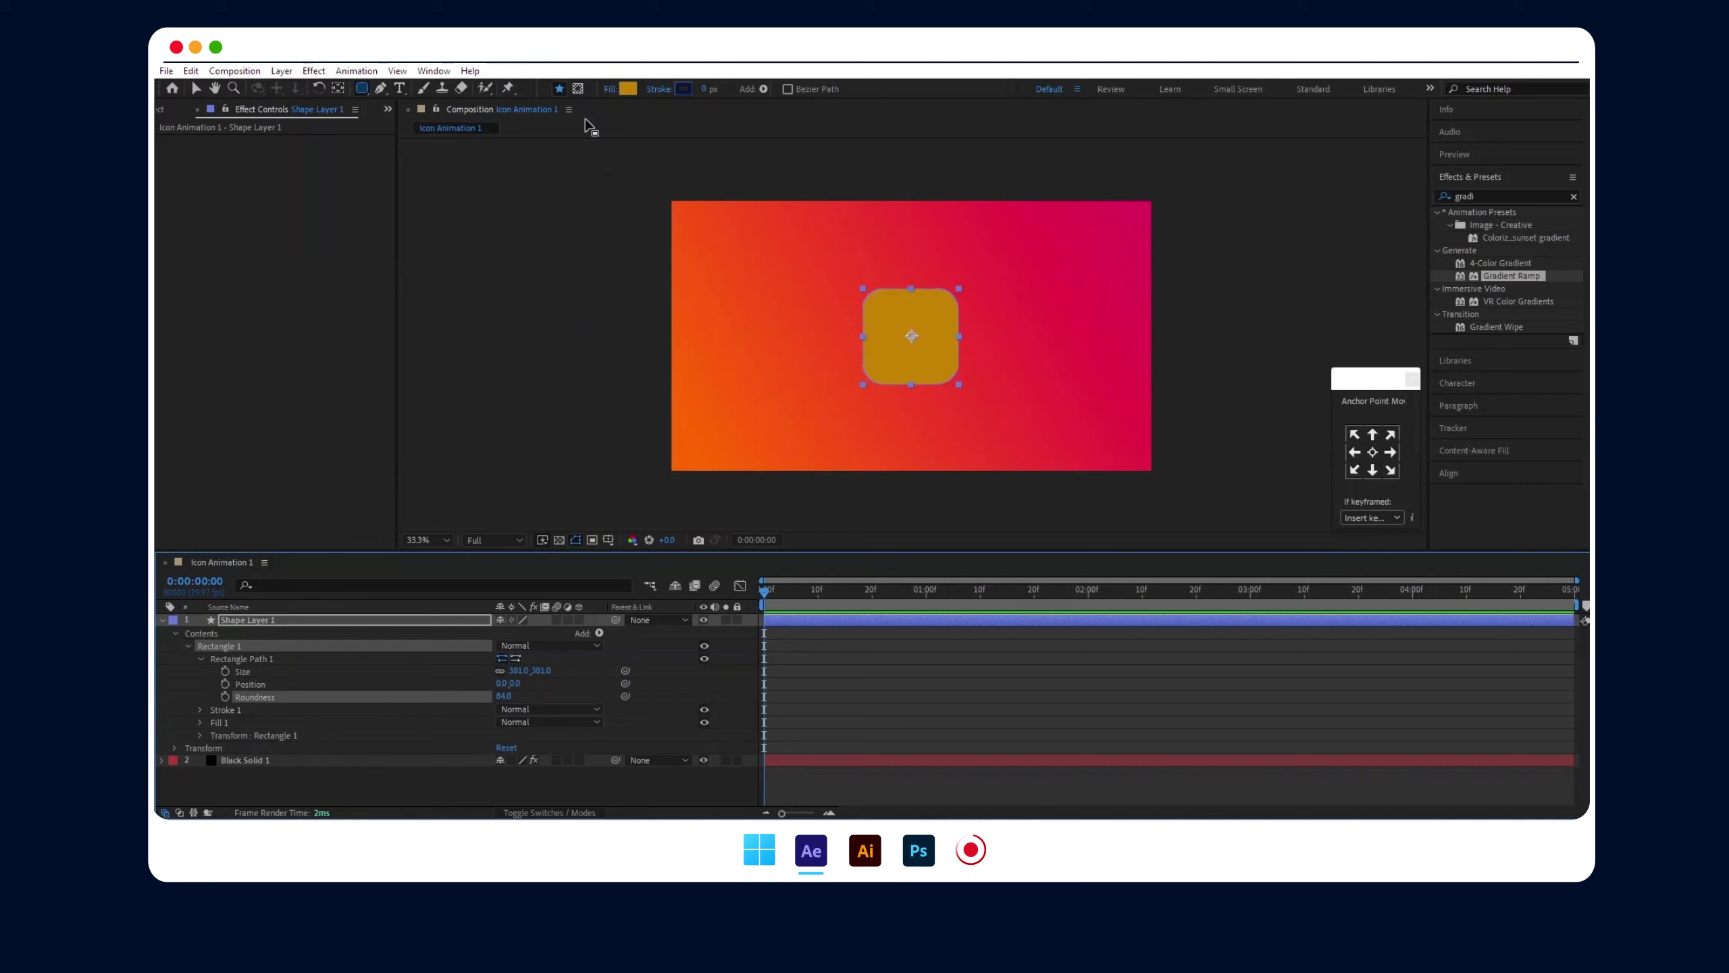
- Give the square no fill and a white 21 px outline
left_click(611, 88)
left_click(519, 412)
left_click(598, 501)
left_click_drag(703, 90, 720, 91)
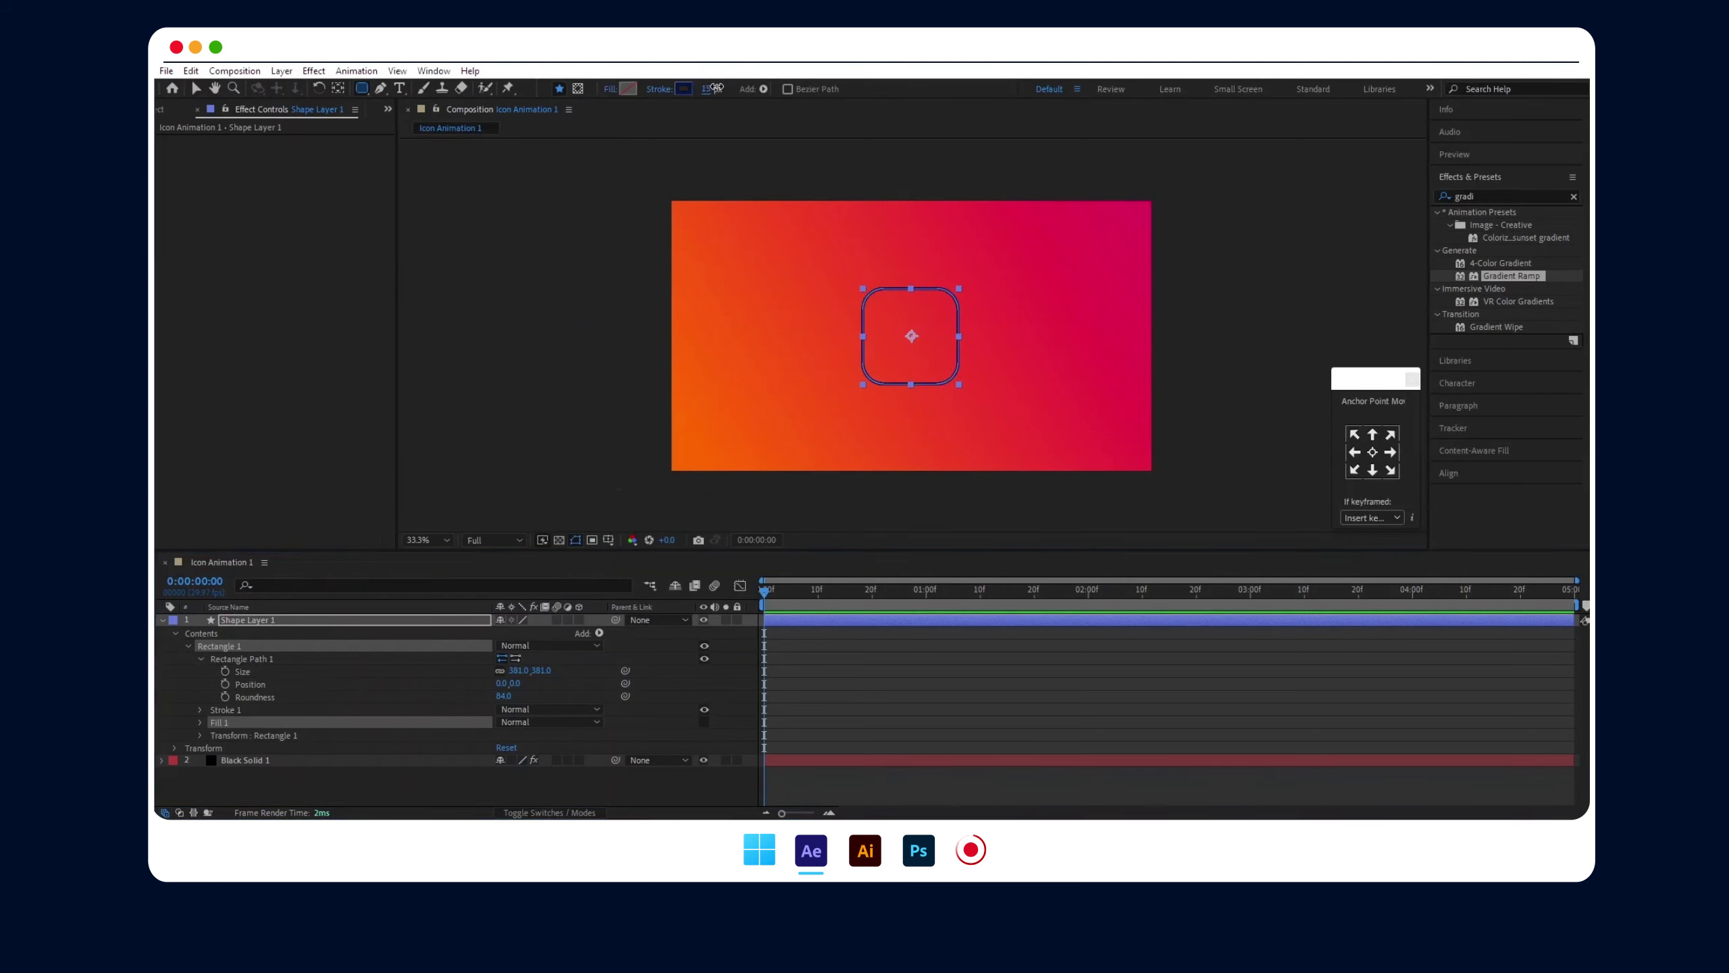
left_click(684, 89)
left_click_drag(830, 661, 709, 501)
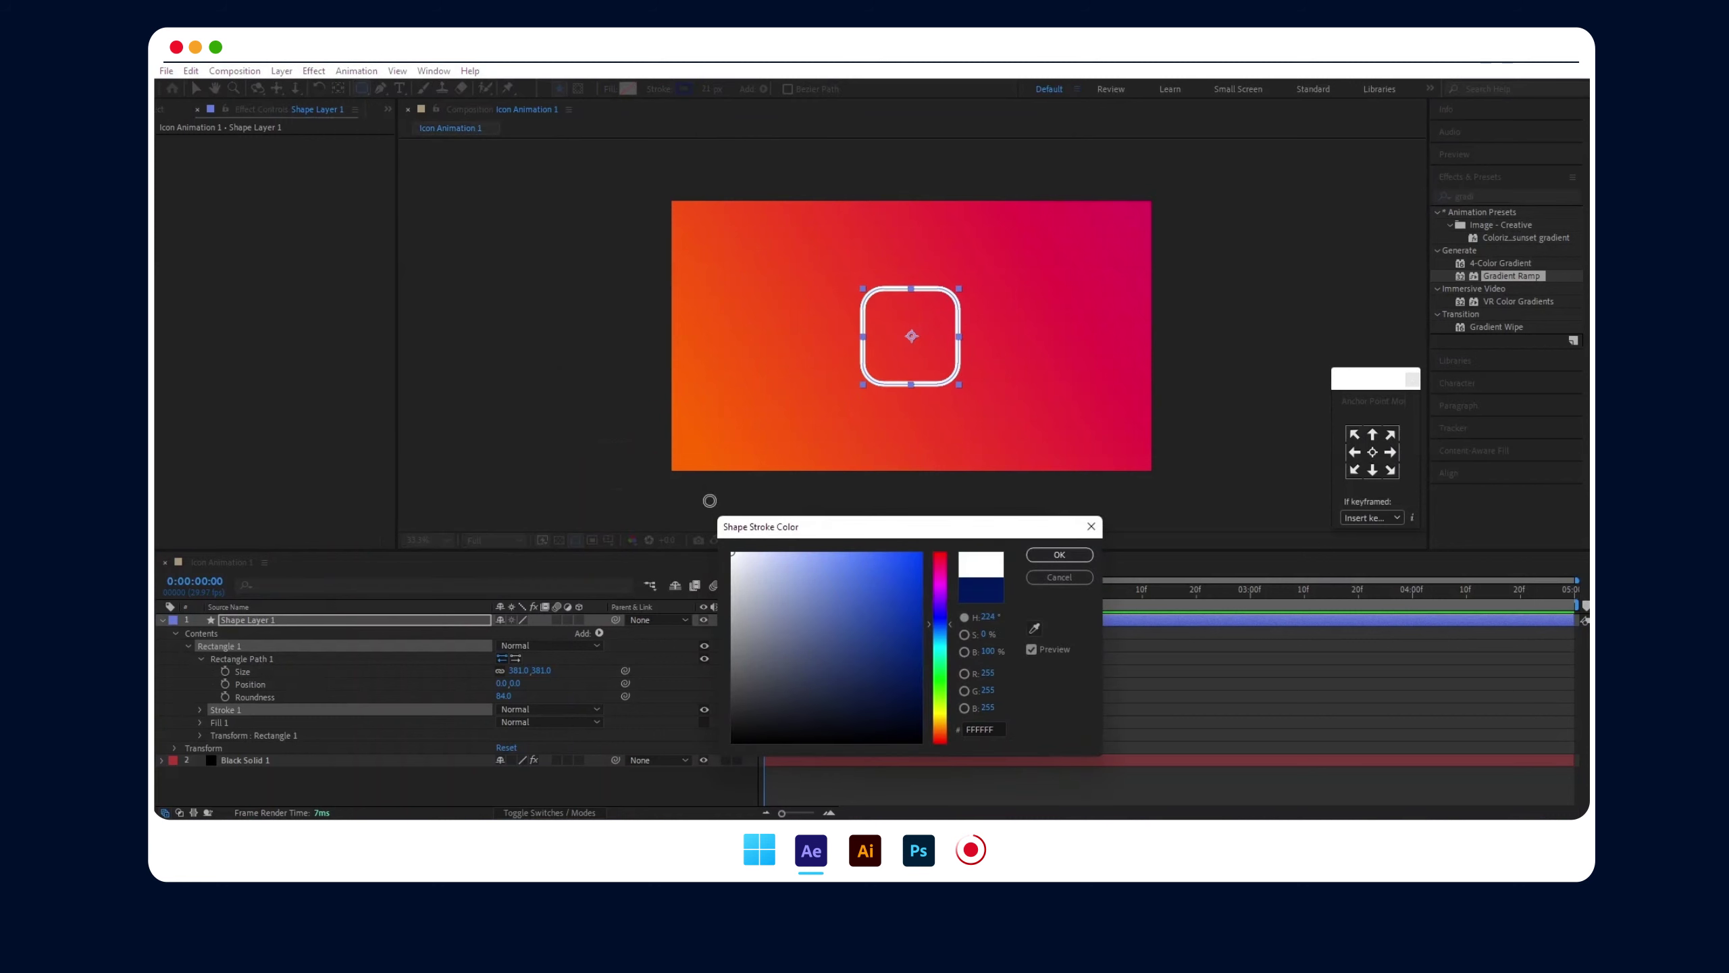
left_click(1059, 555)
- Centre Shape Layer 1's anchor point on the rounded square
left_click(196, 88)
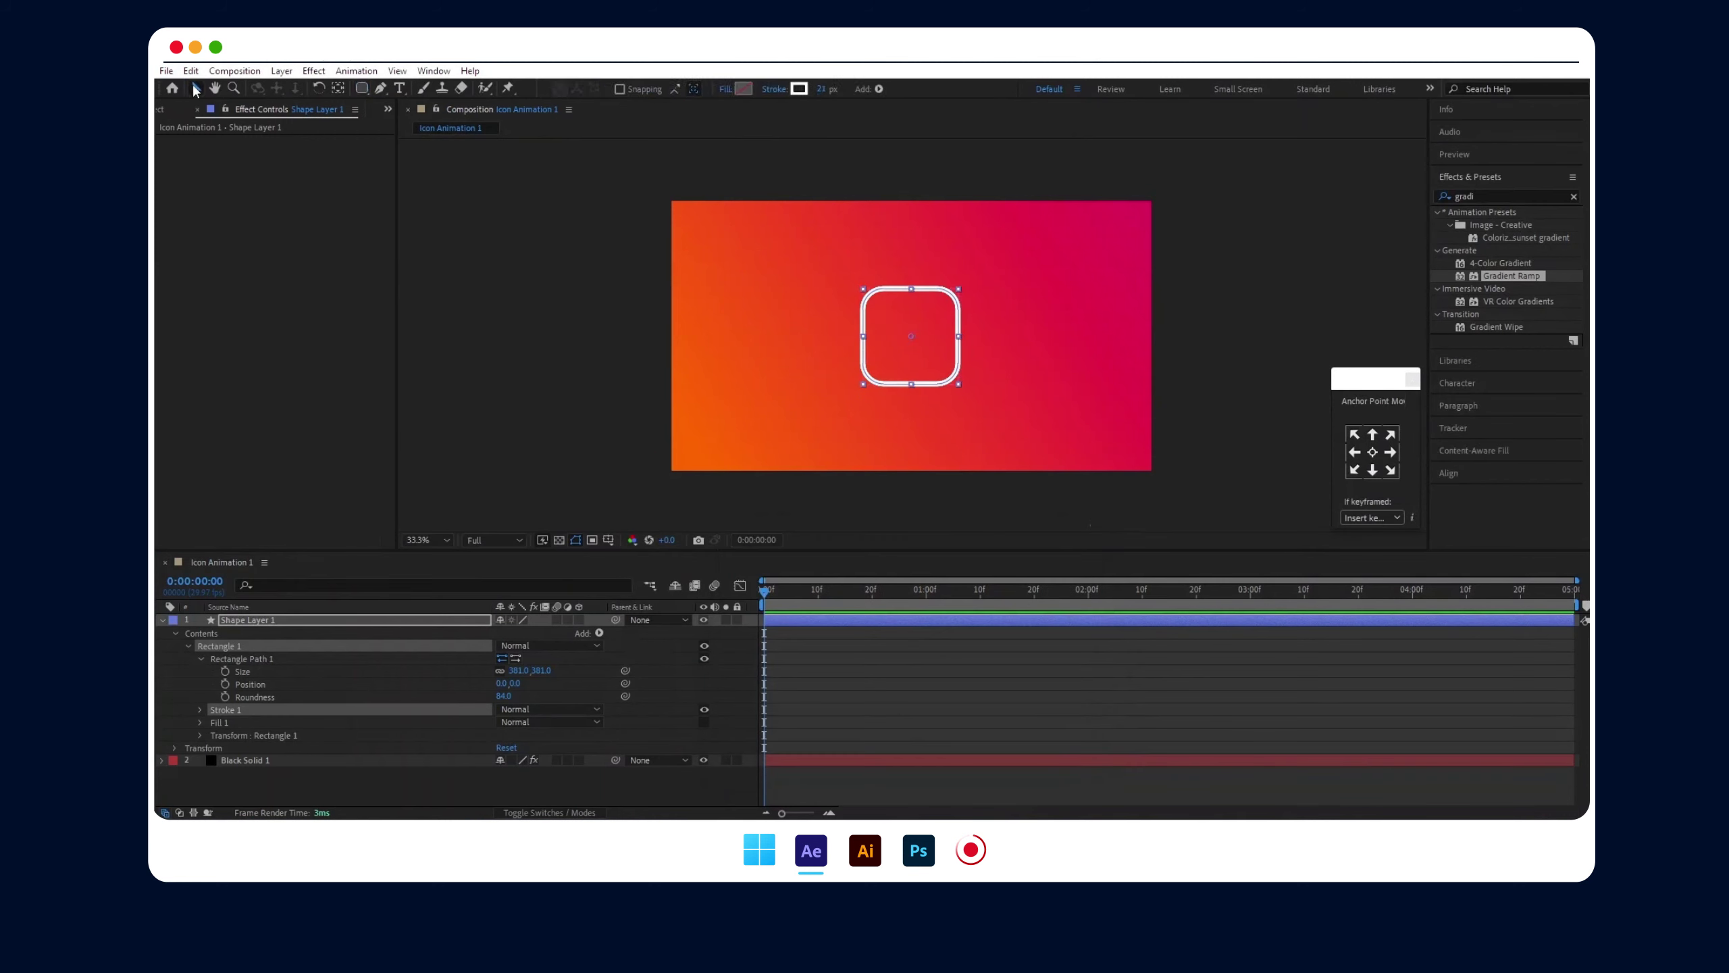
left_click(810, 323)
left_click(869, 307)
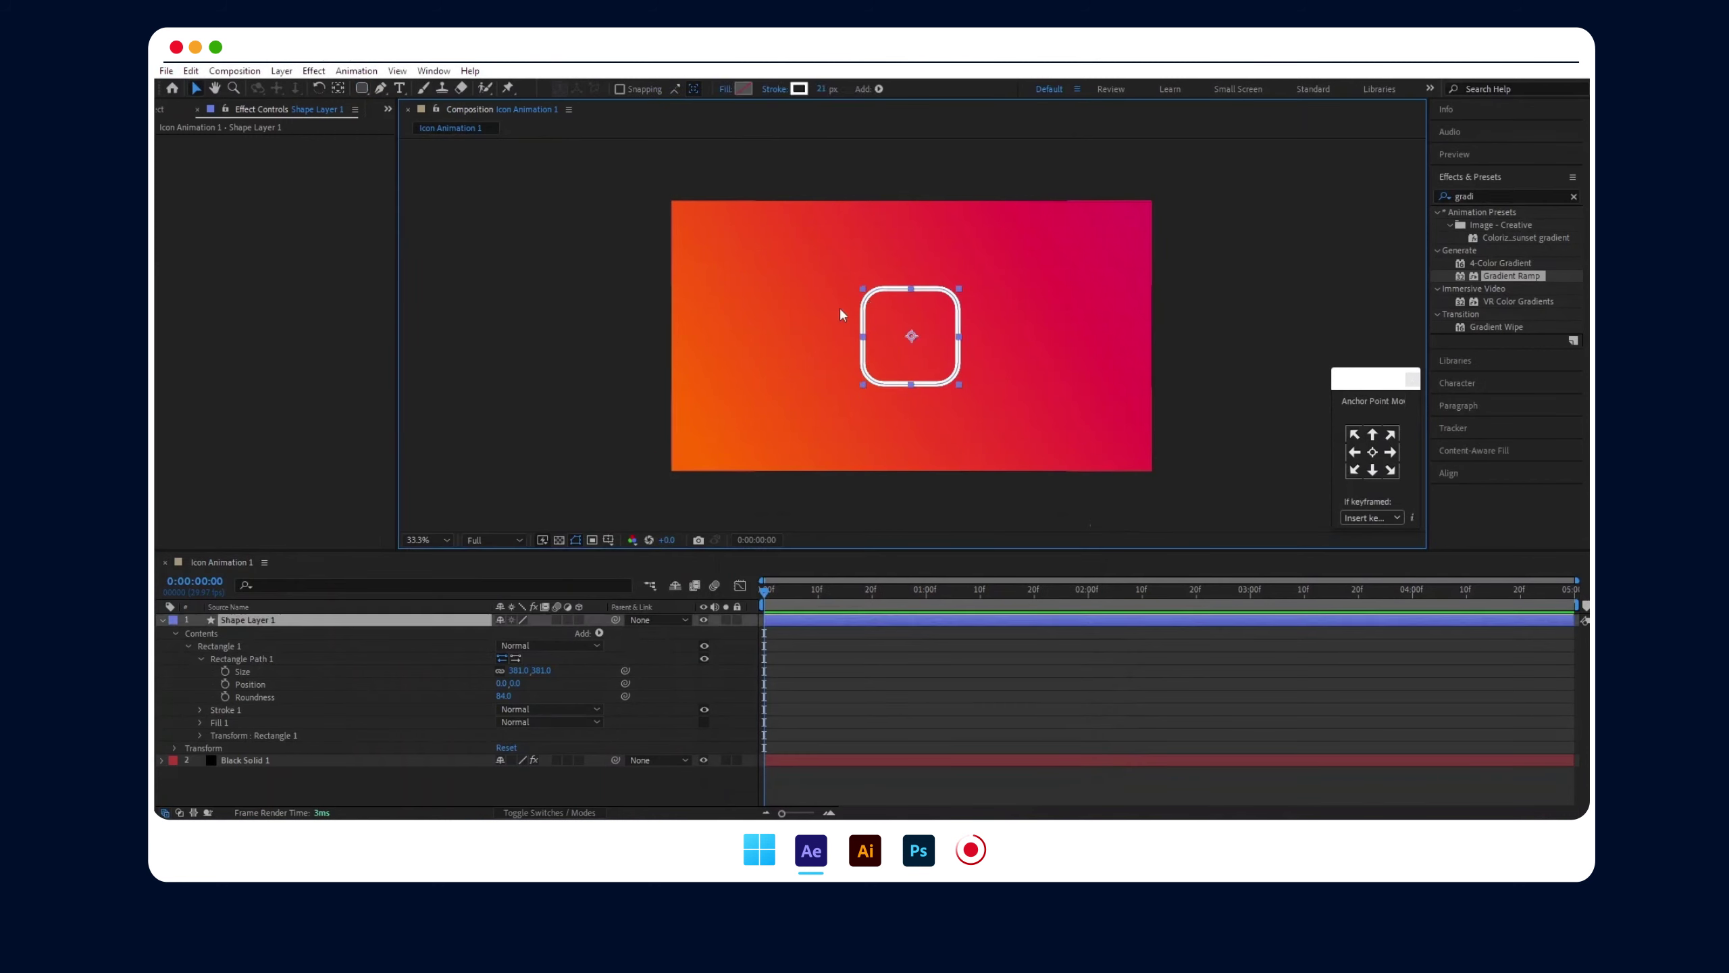
left_click(1372, 452)
left_click(905, 311)
- At 100% view, draw a circle inside the rounded square as its own new shape layer
key("slash")
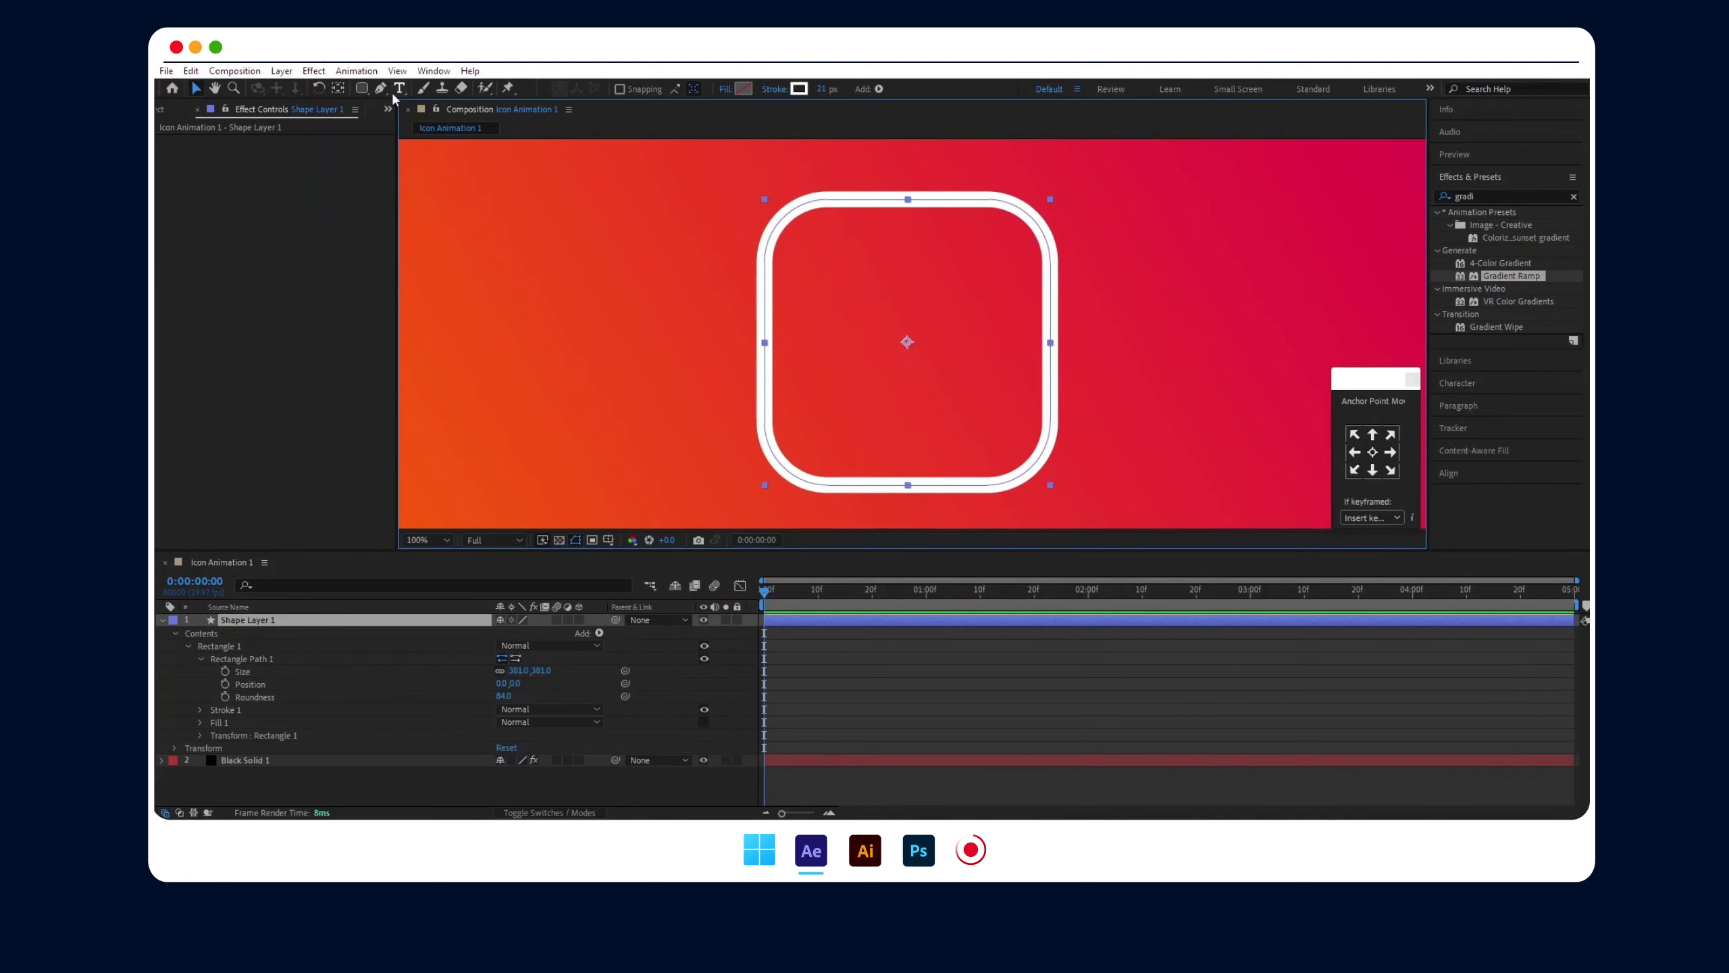
left_click(361, 88)
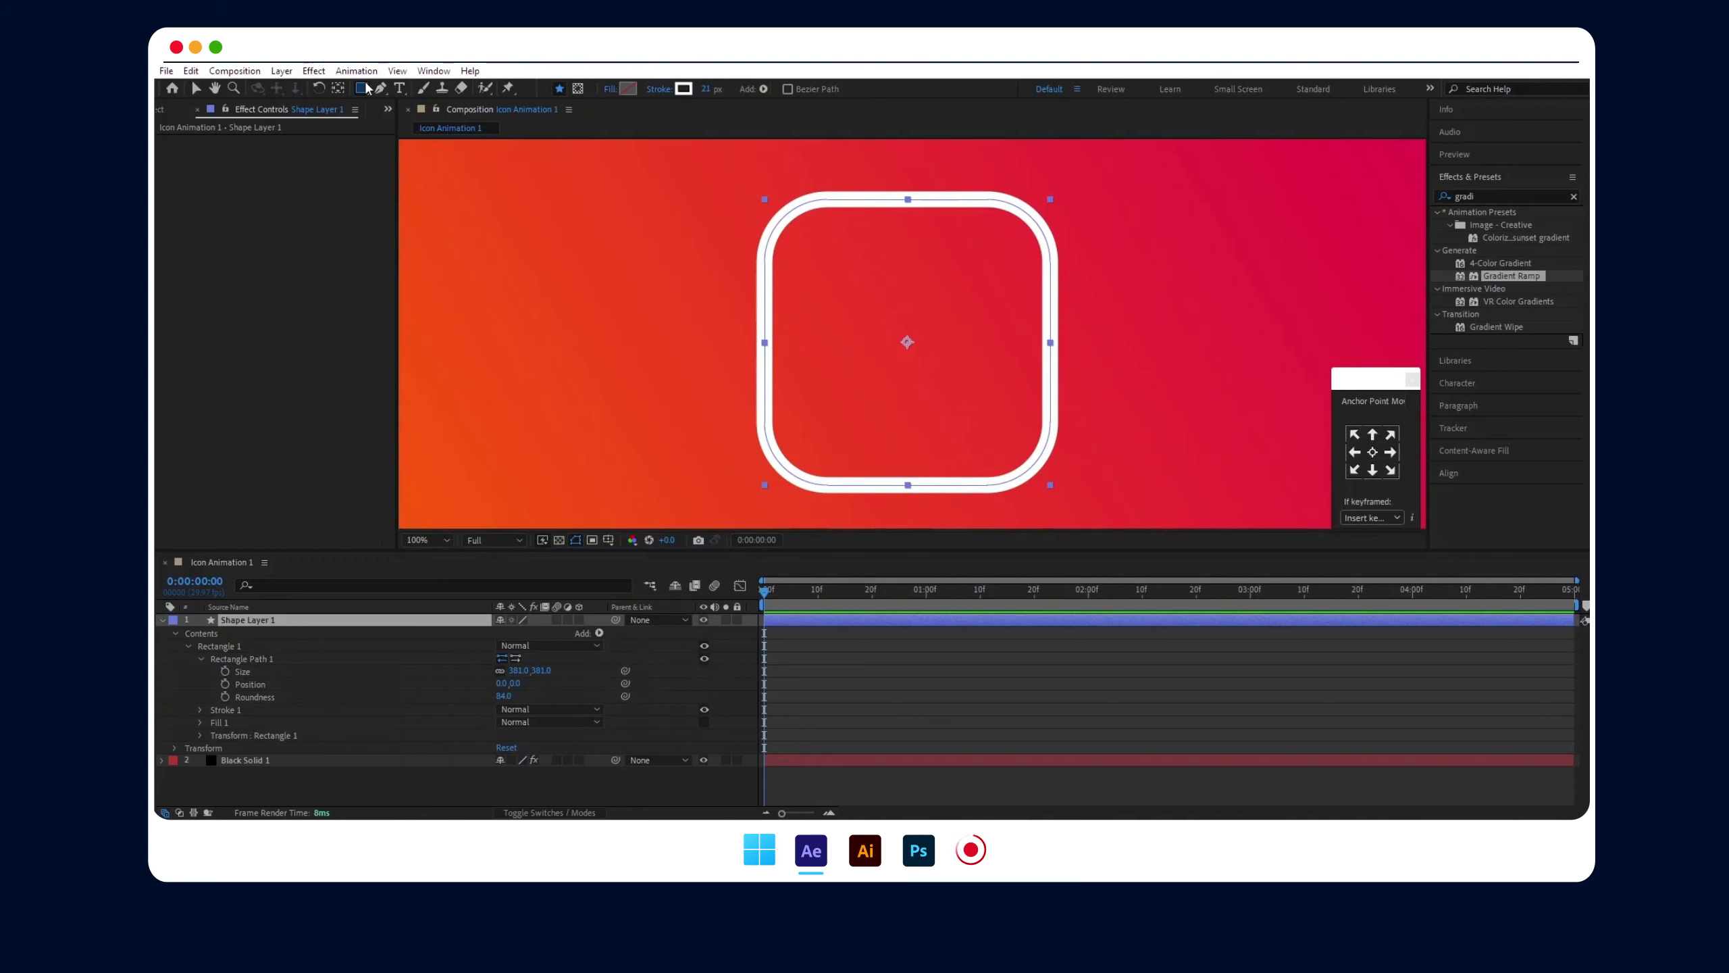
left_click_drag(366, 89, 409, 133)
left_click_drag(856, 293, 948, 395)
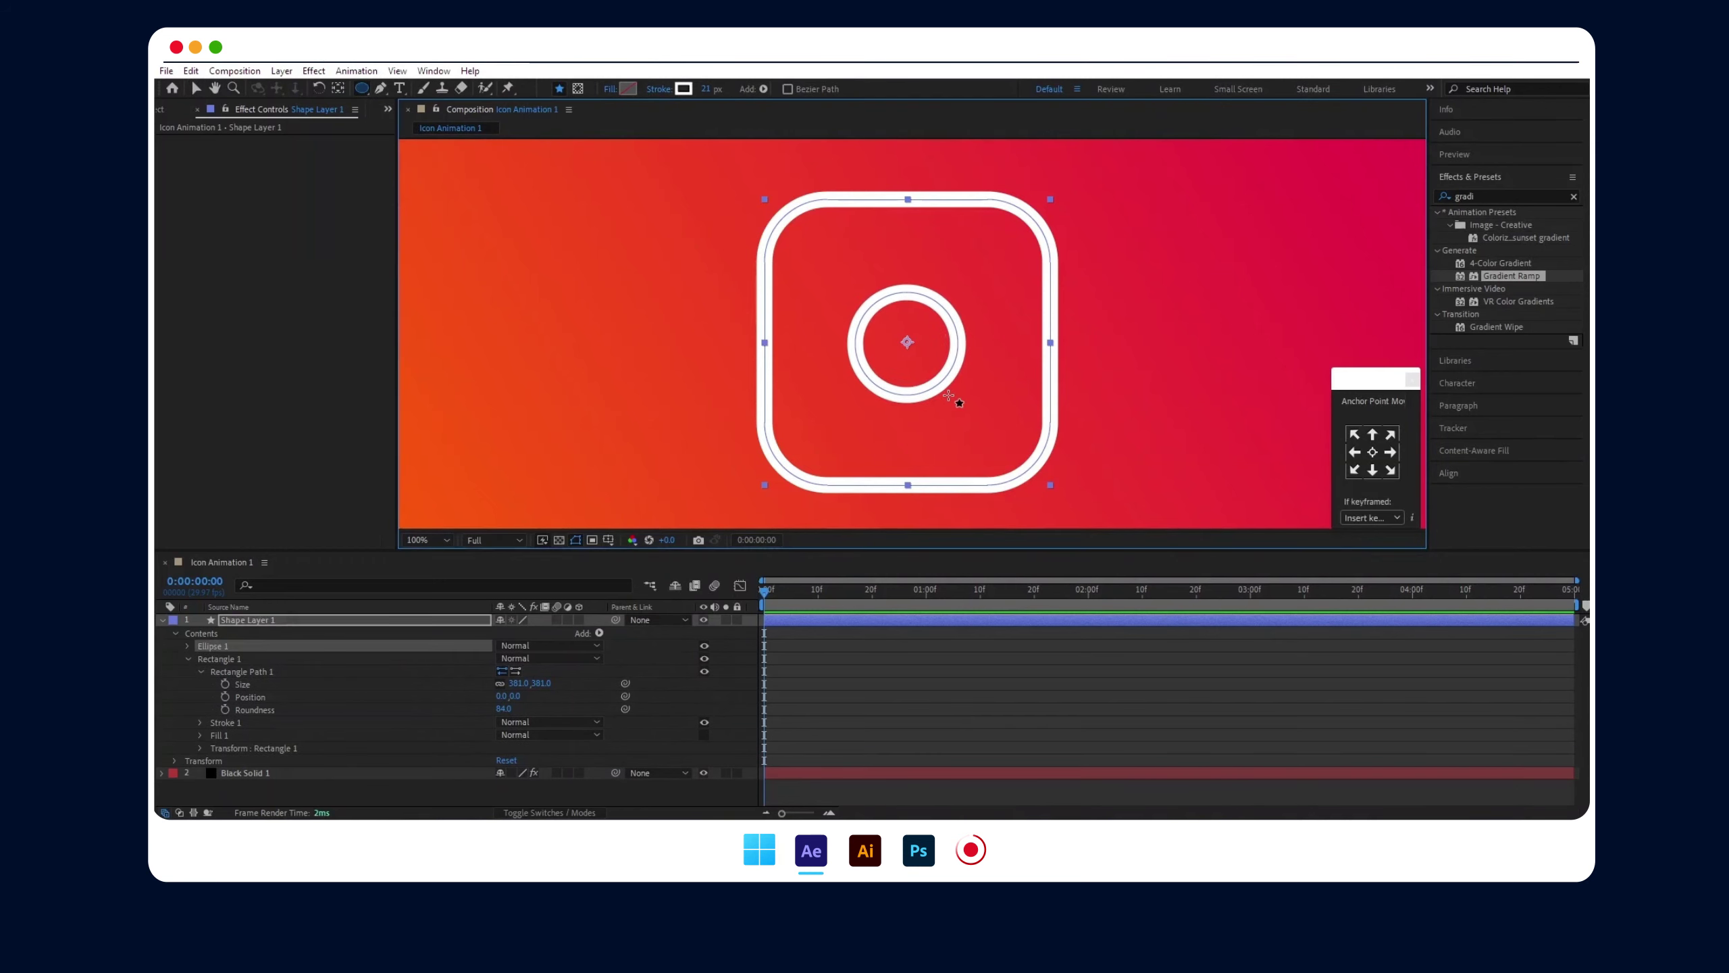
key("ctrl+z")
left_click(162, 620)
left_click(247, 718)
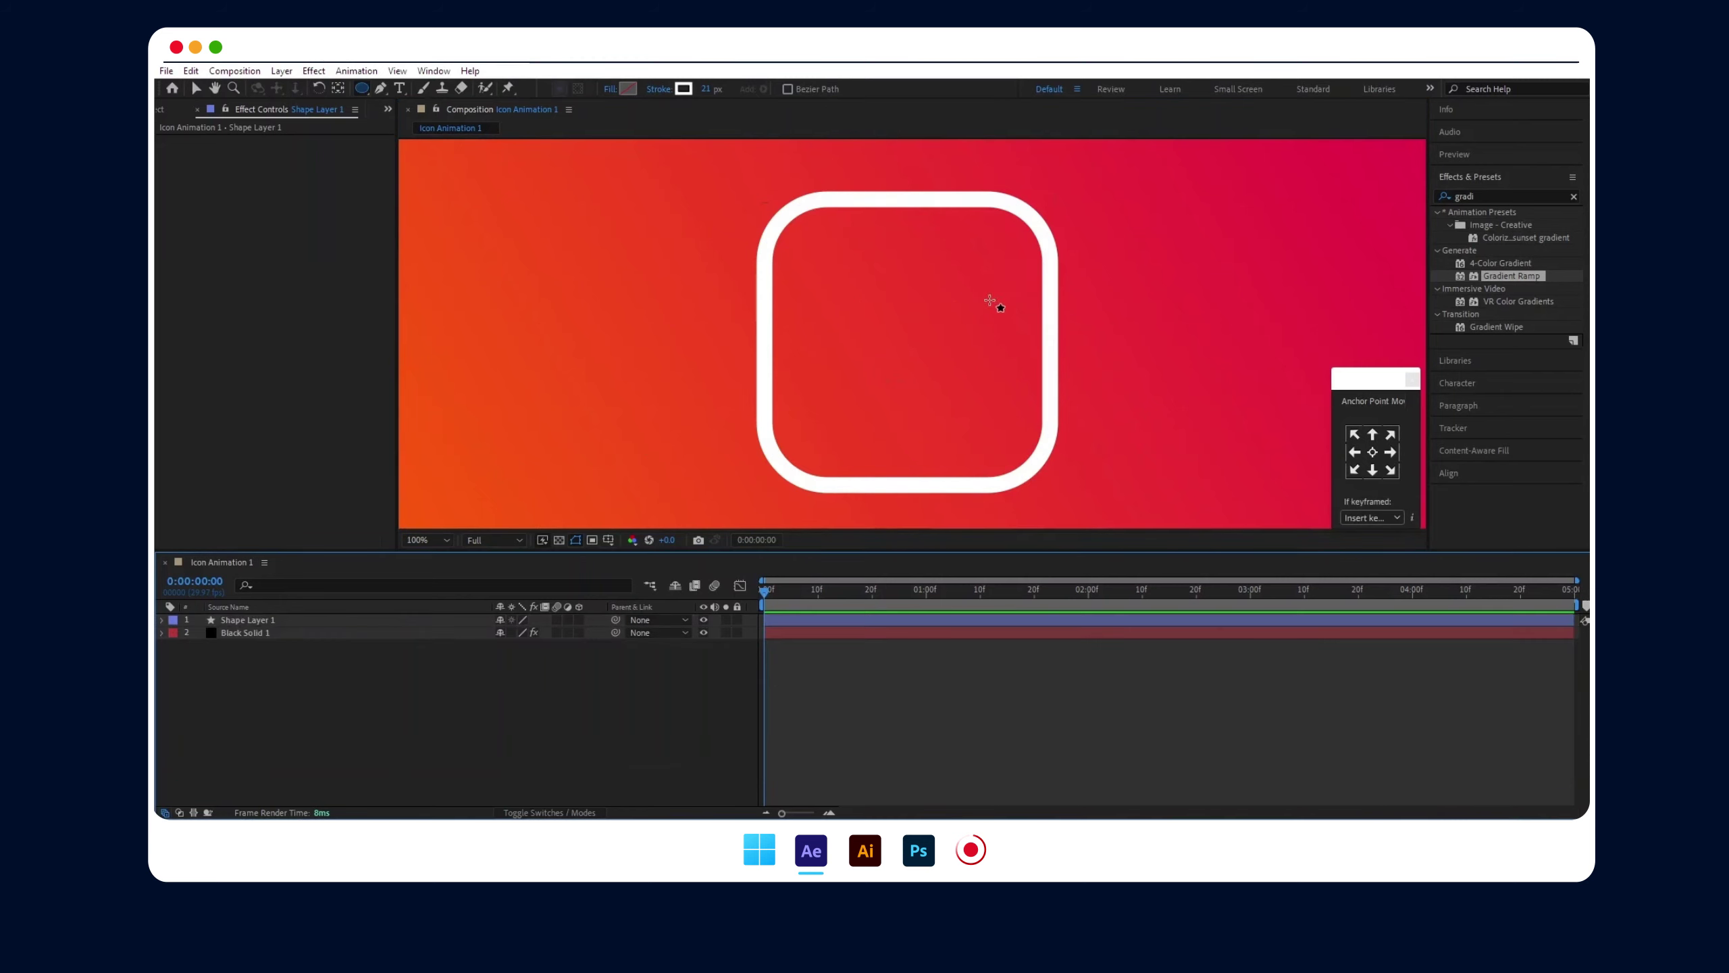
left_click_drag(852, 301, 937, 390)
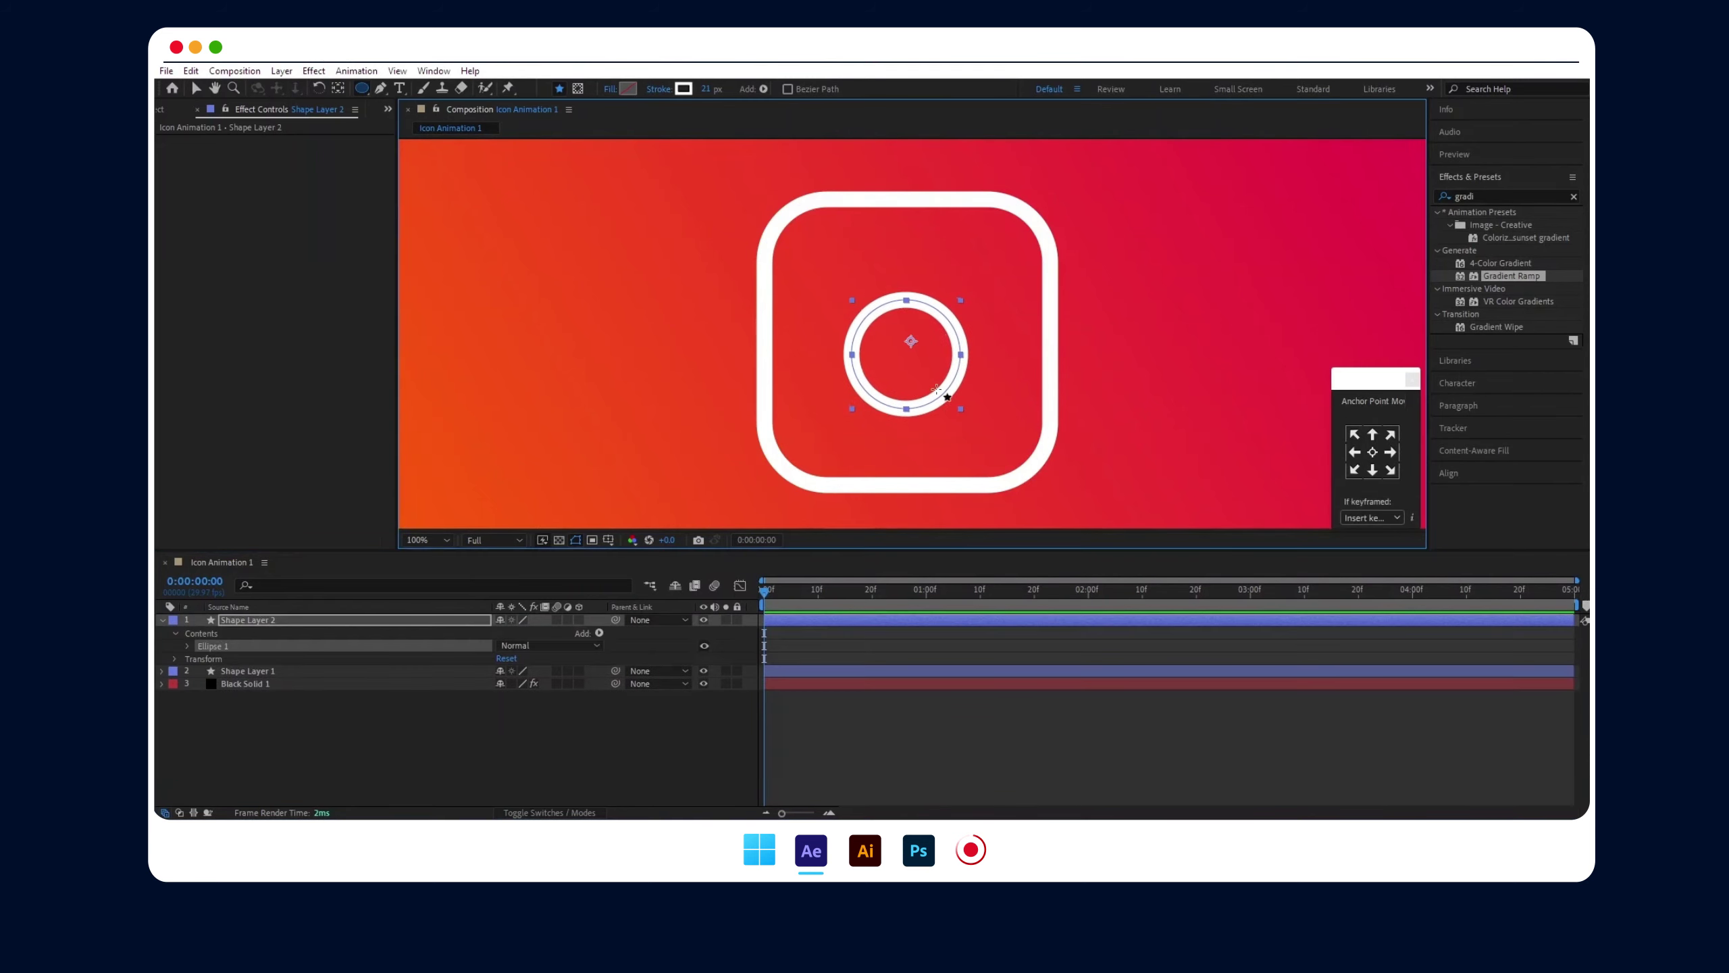
- Centre the circle horizontally and vertically in the composition and scale it to 110%
left_click(195, 88)
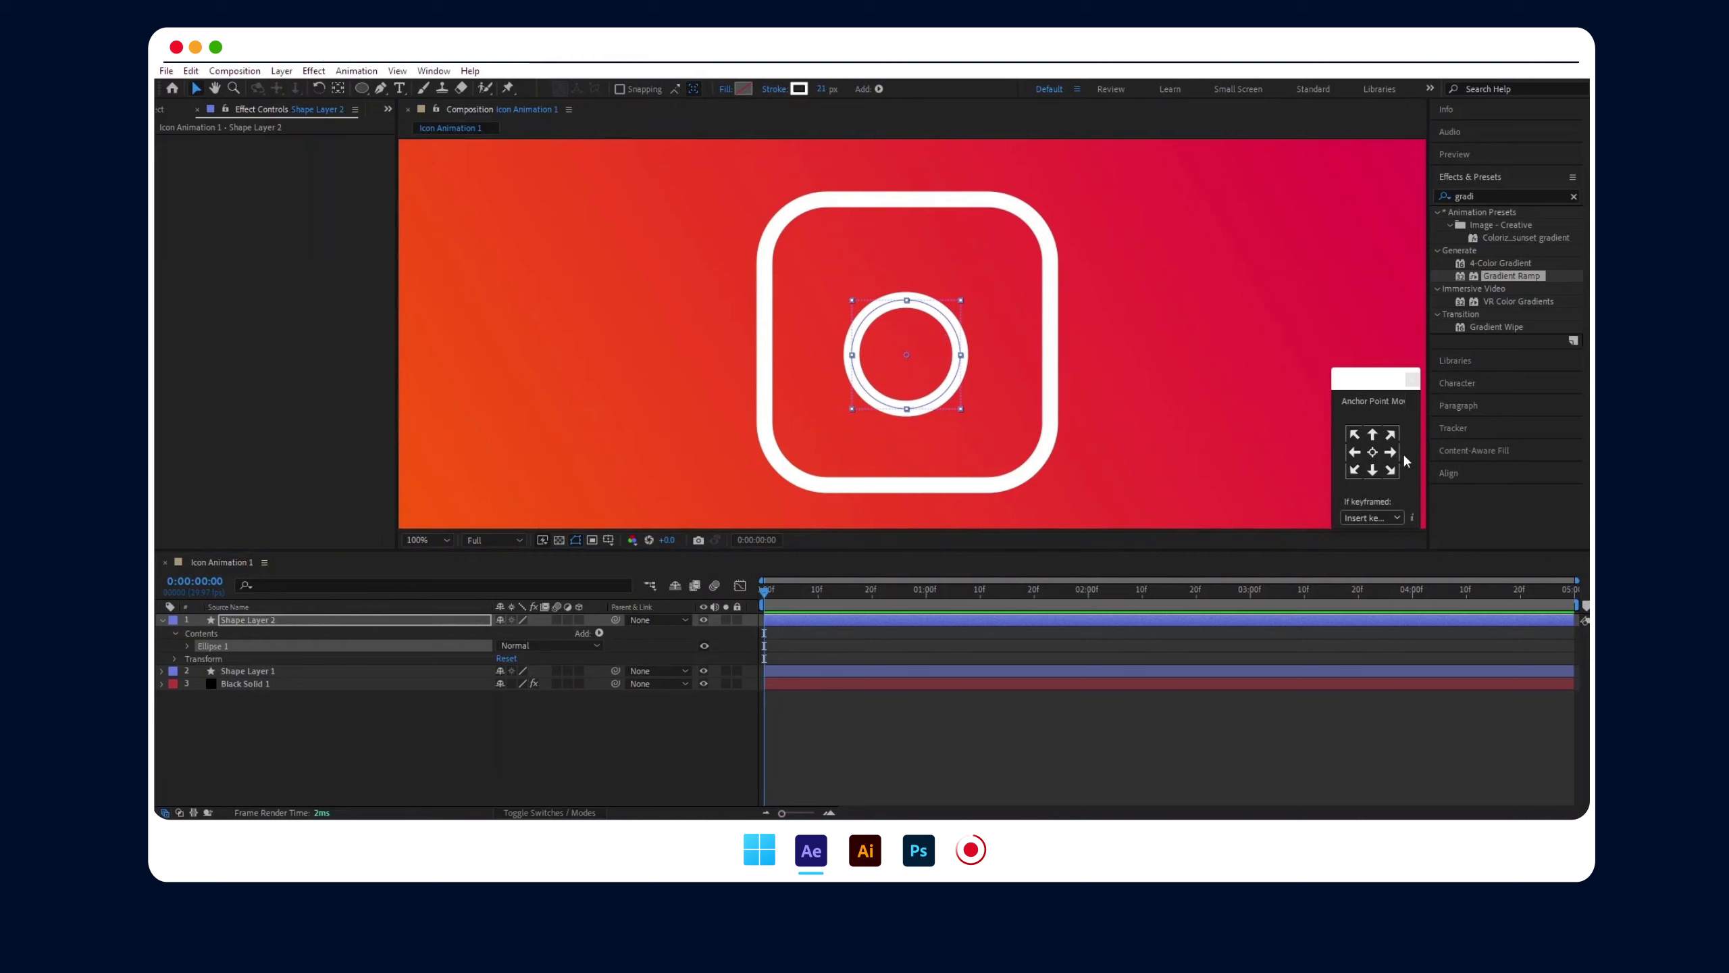
left_click(1457, 473)
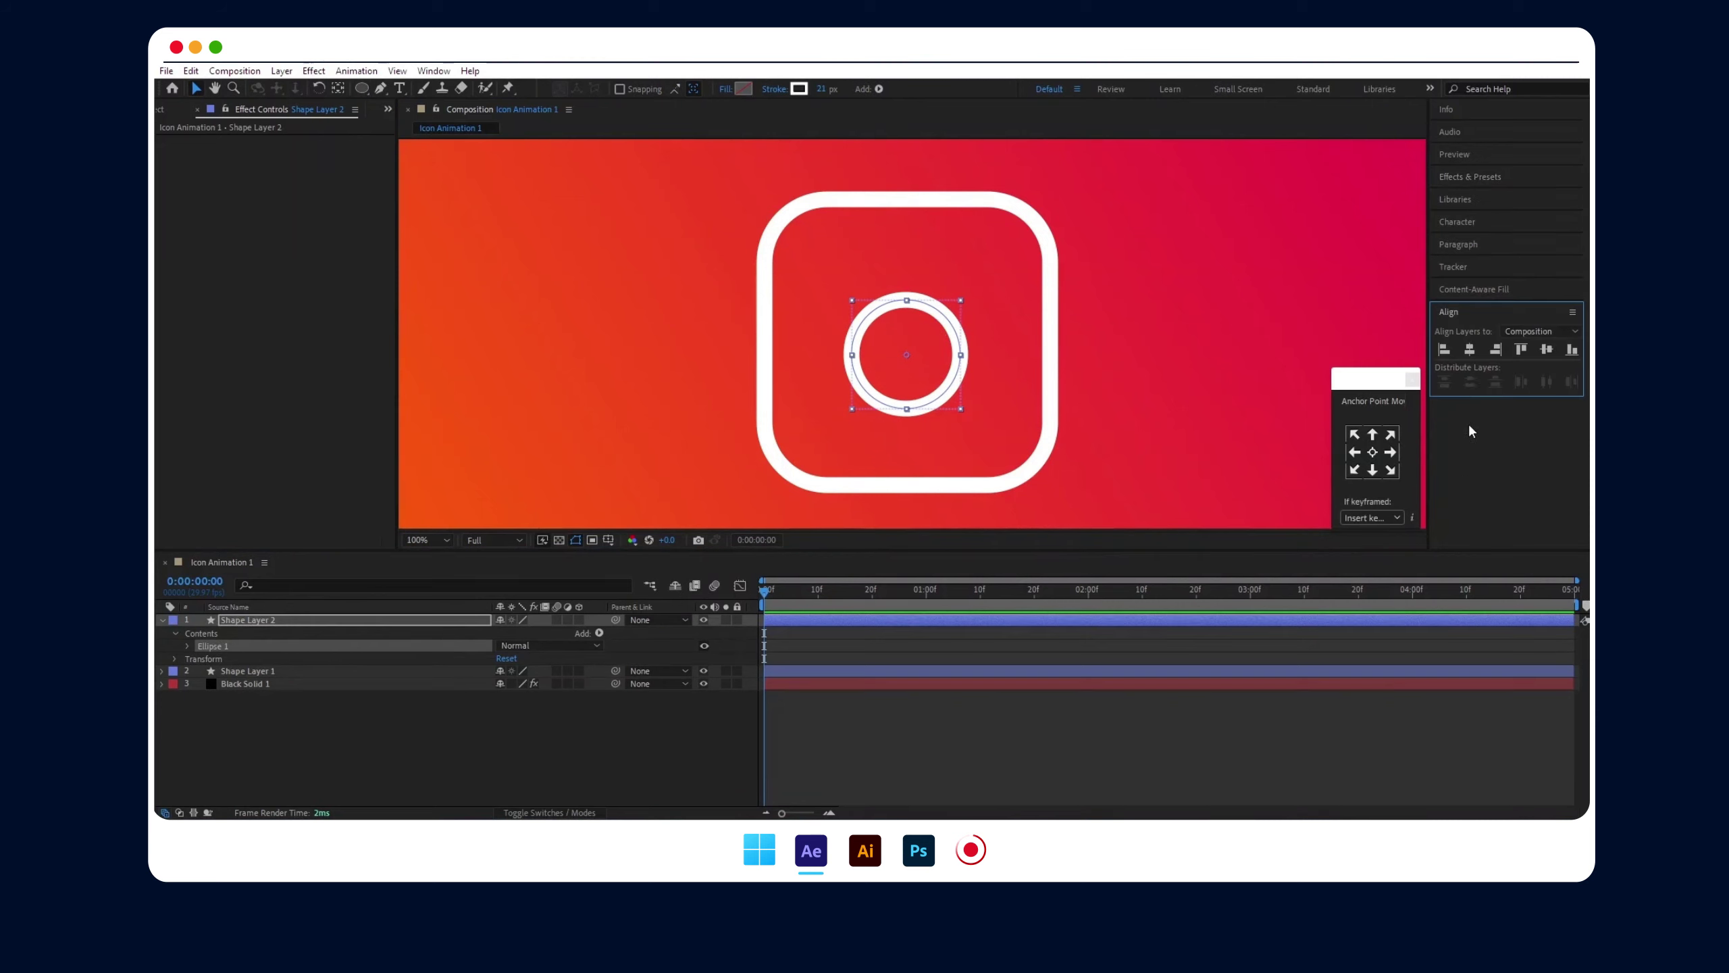
left_click(1470, 349)
left_click(1548, 349)
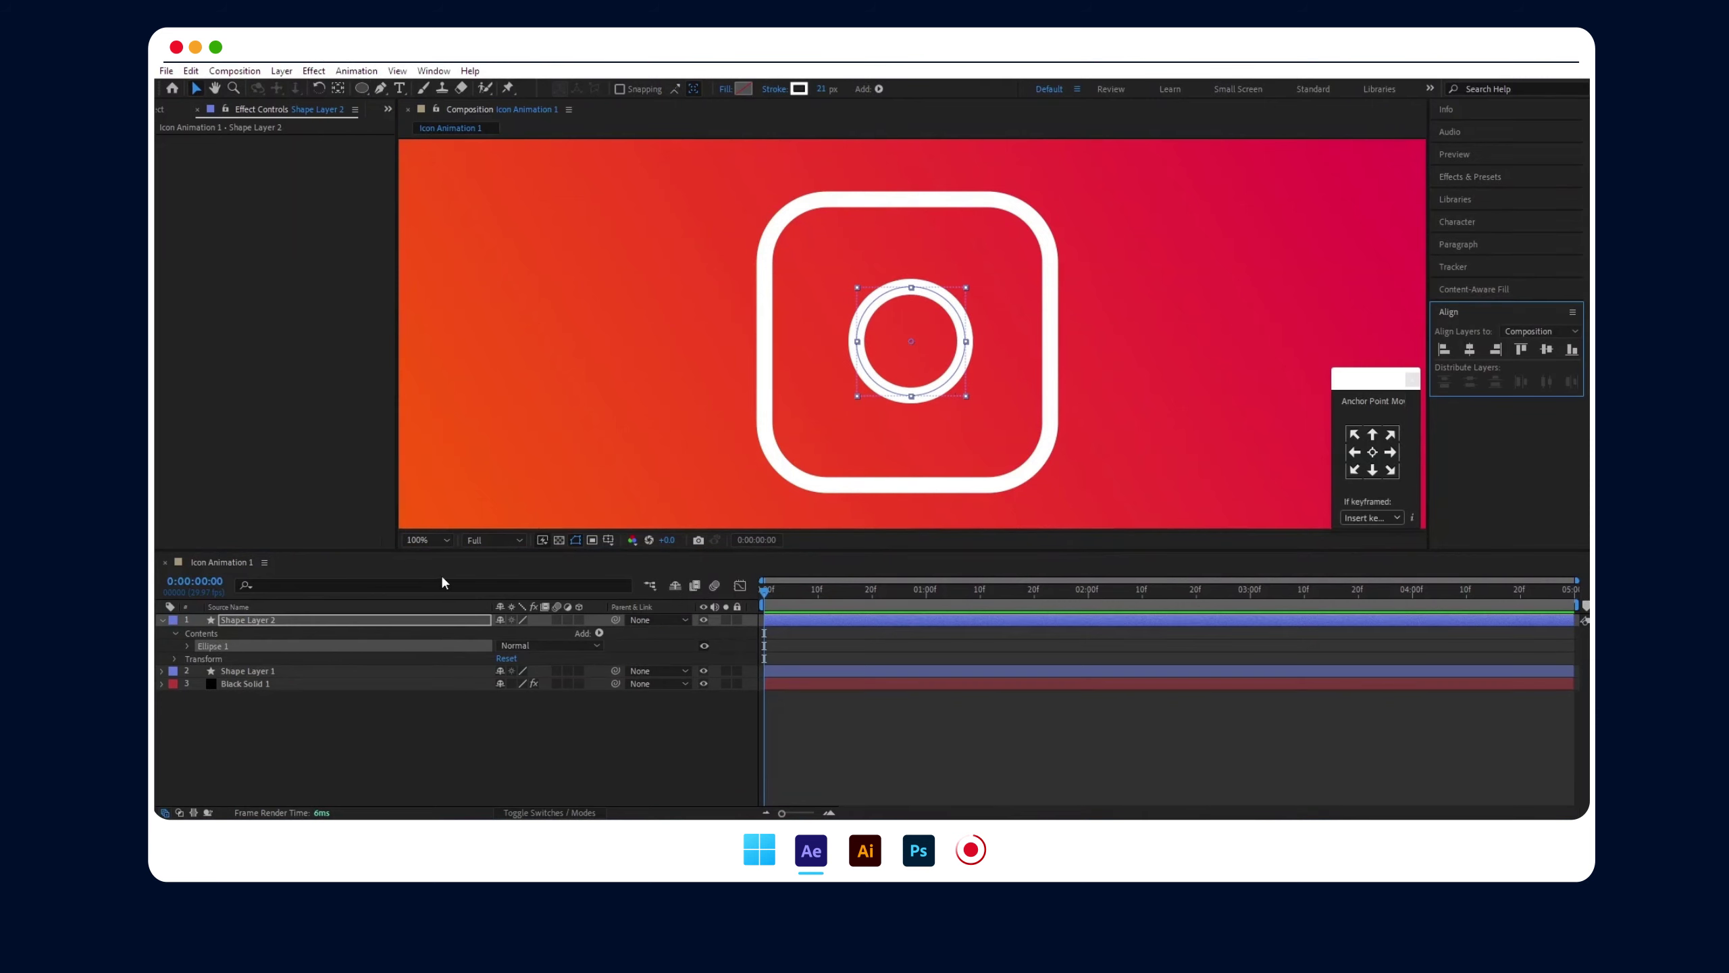
key("s")
left_click_drag(514, 632, 528, 633)
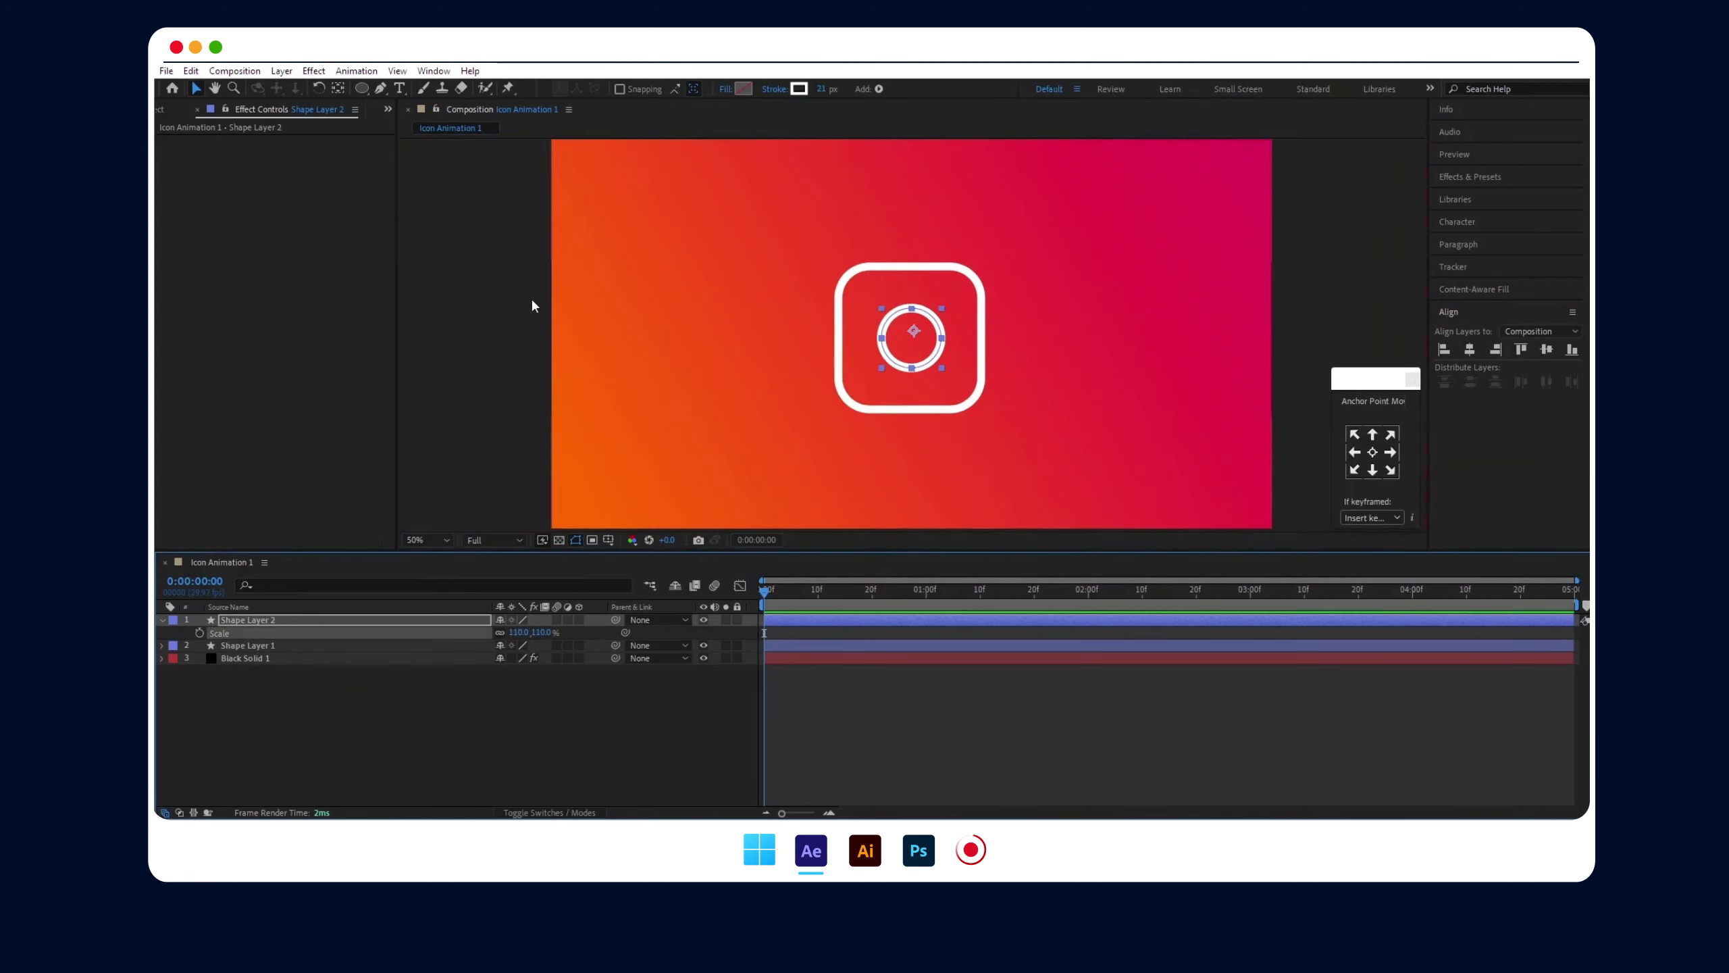
left_click(533, 301)
- Draw a small circle at the icon's top-right with 0 px outline and white FFFFFF fill
left_click_drag(371, 92, 415, 156)
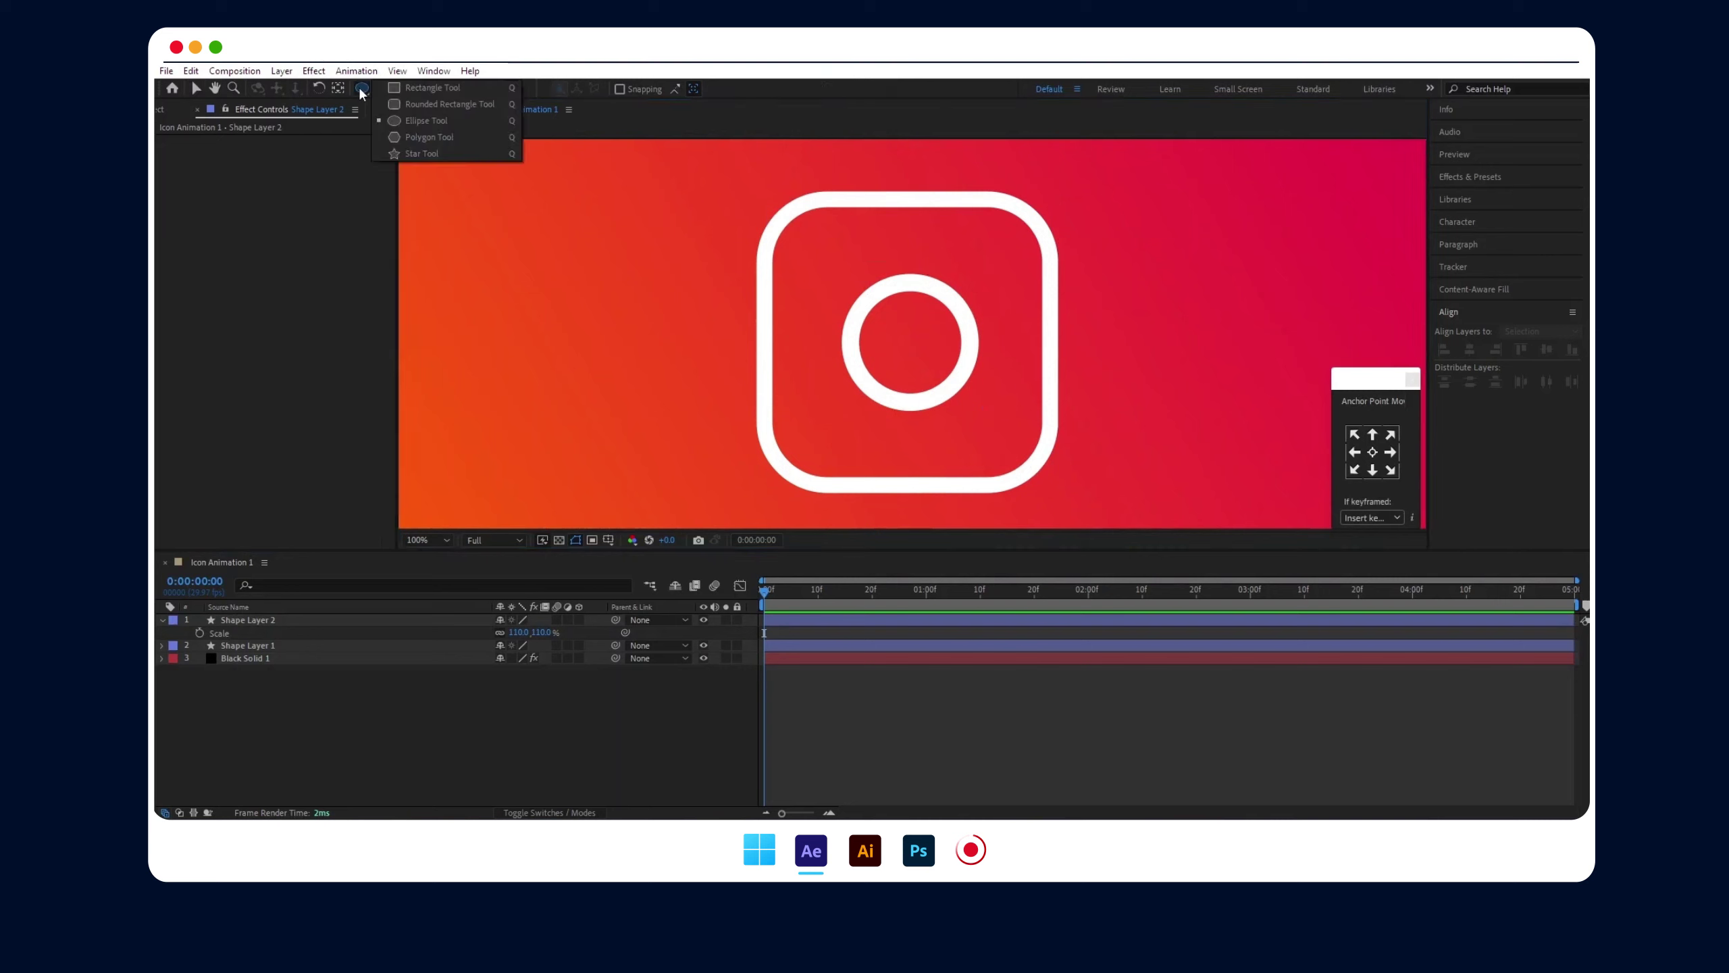
left_click_drag(978, 243, 1002, 266)
left_click(682, 90)
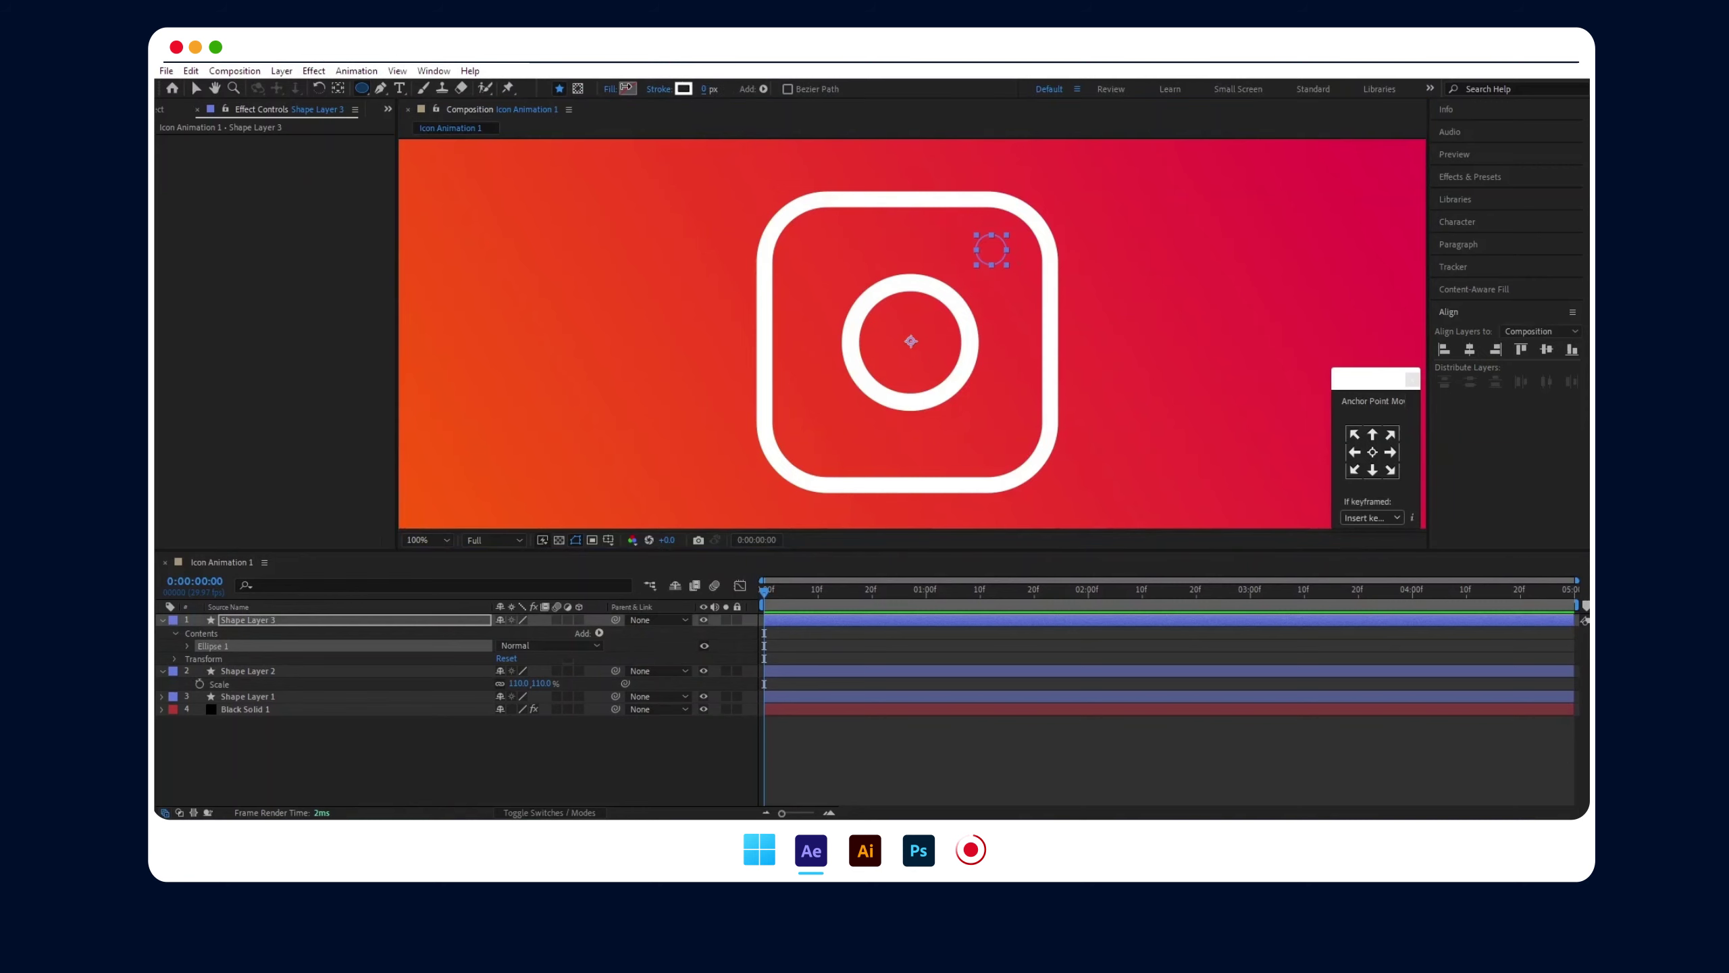
left_click(626, 88)
left_click(733, 553)
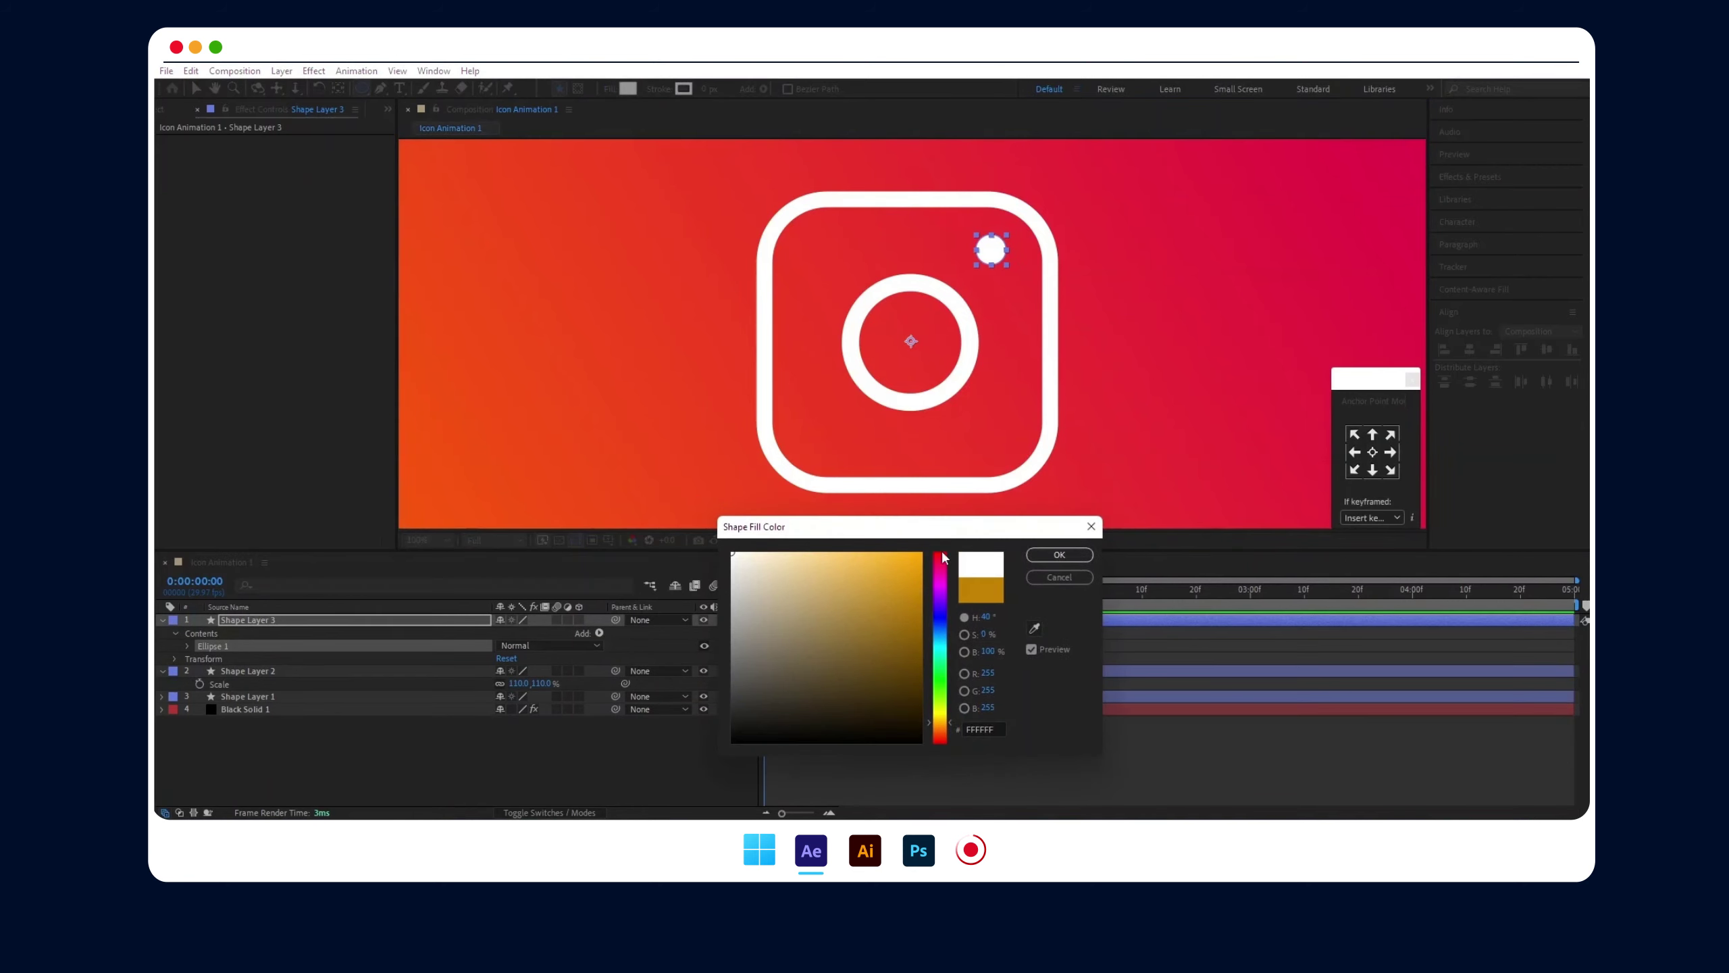
left_click(1059, 555)
- Scale the small dot to 149%, centre its anchor, and move it inward into the corner
key("s")
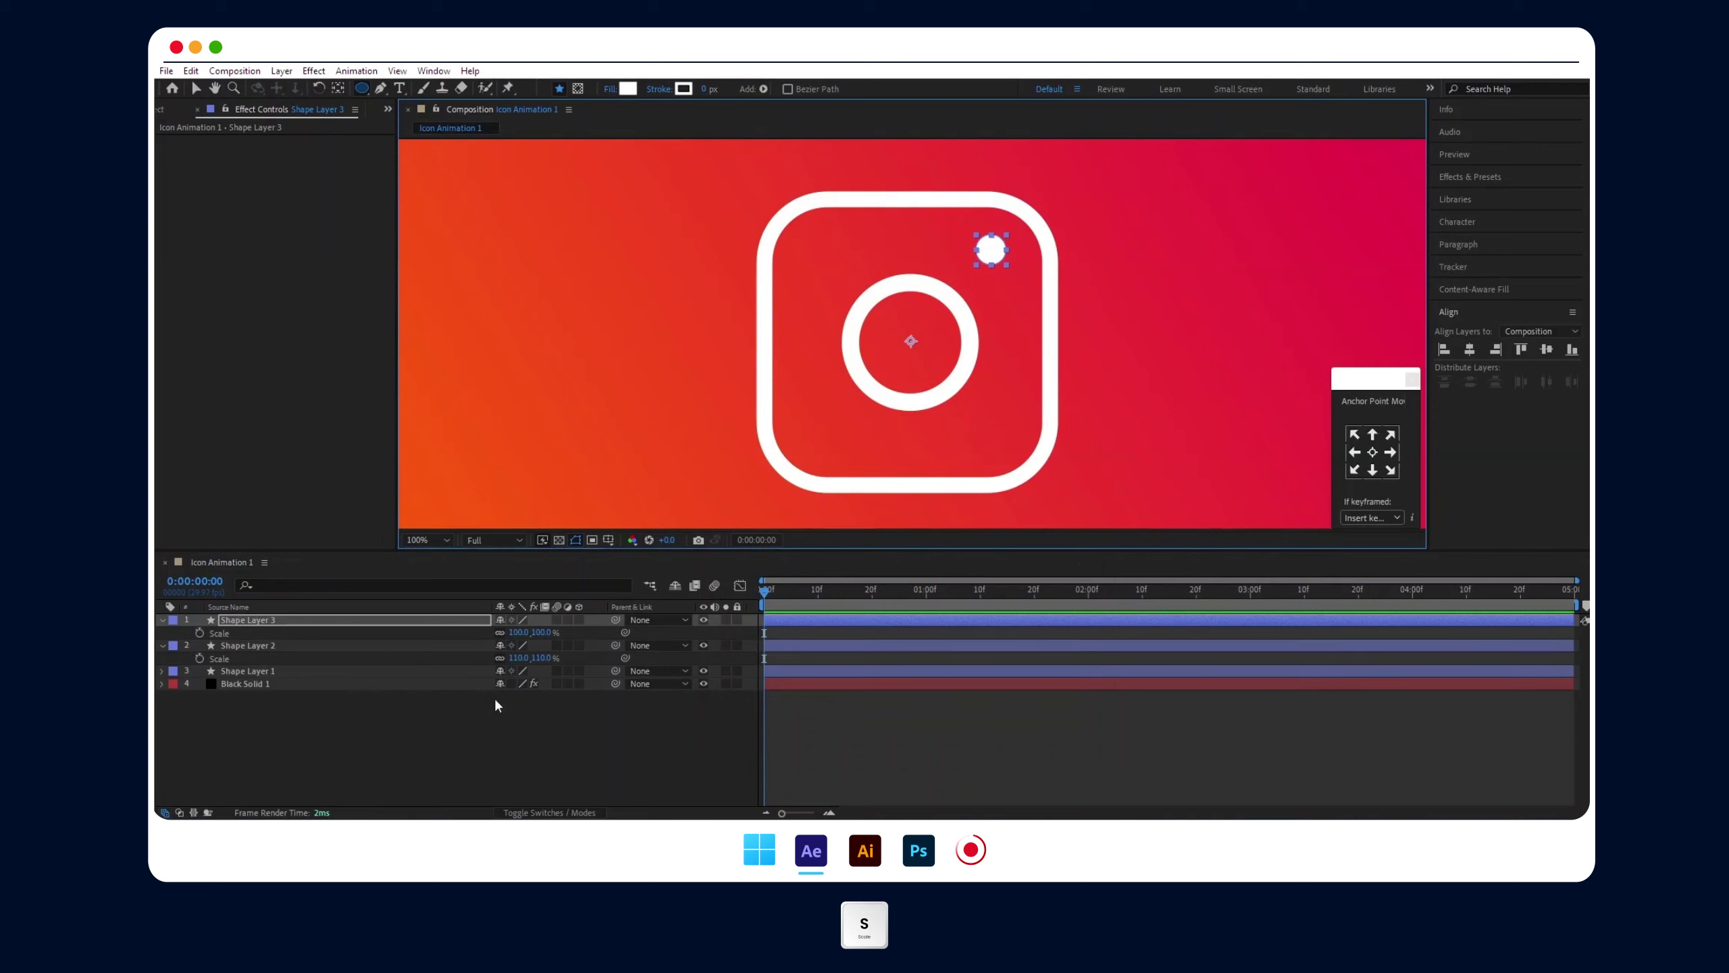
left_click_drag(519, 636, 544, 635)
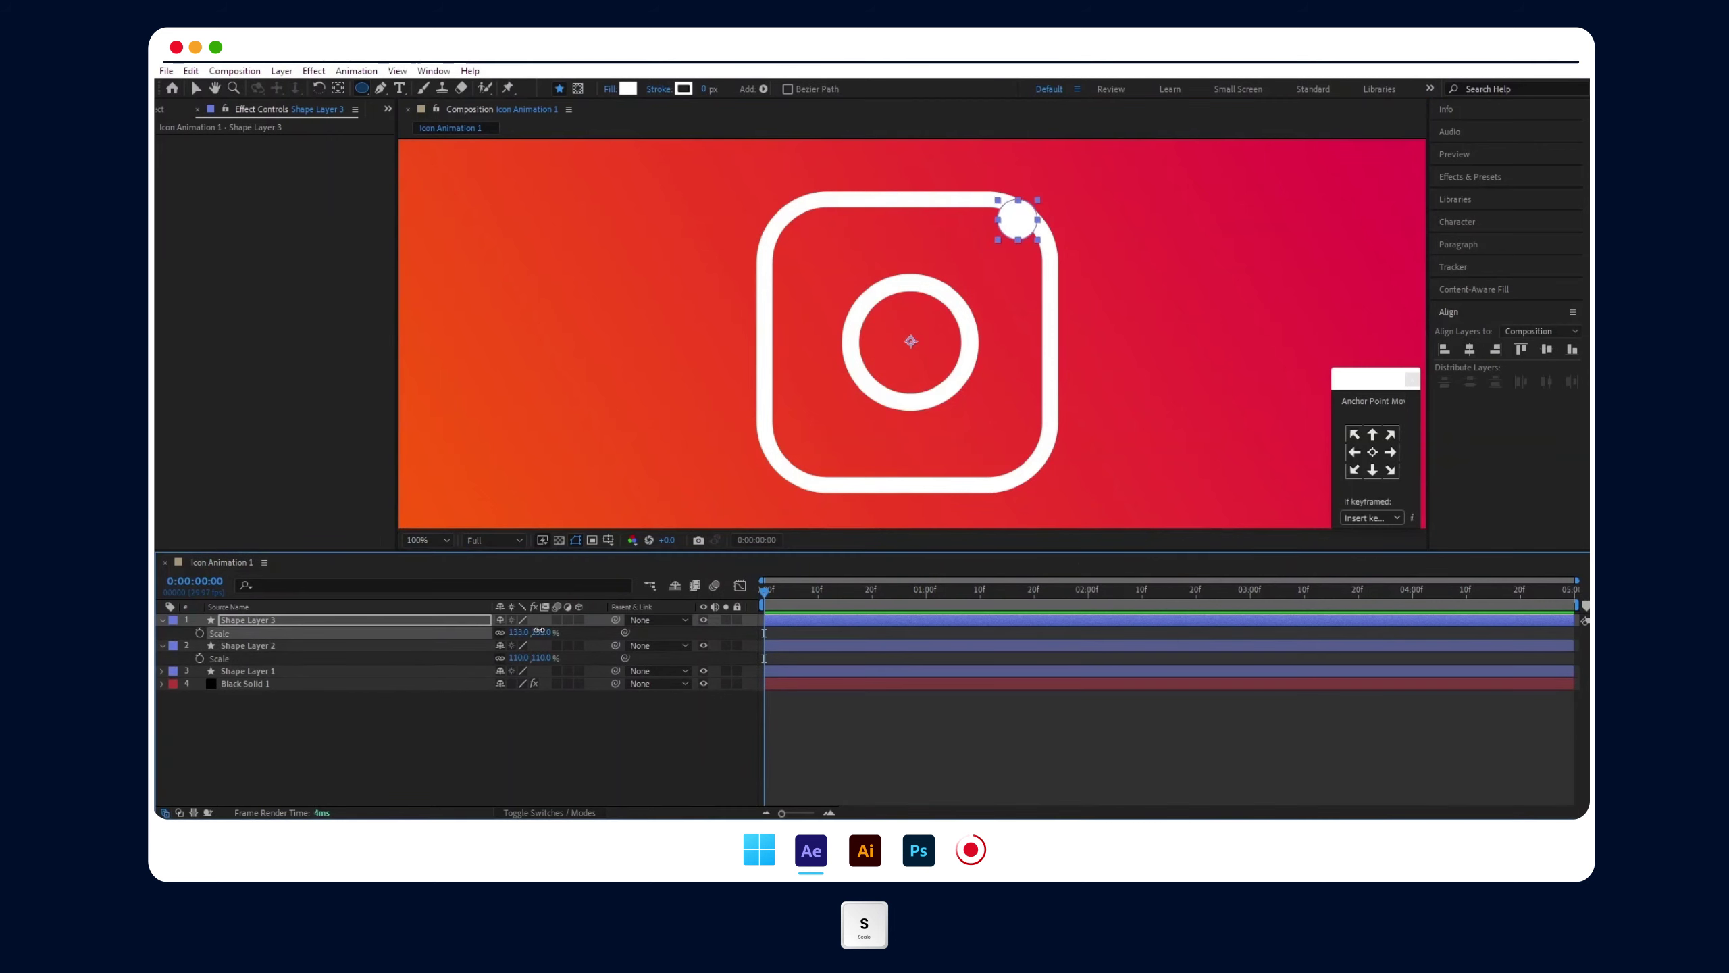
left_click(1372, 451)
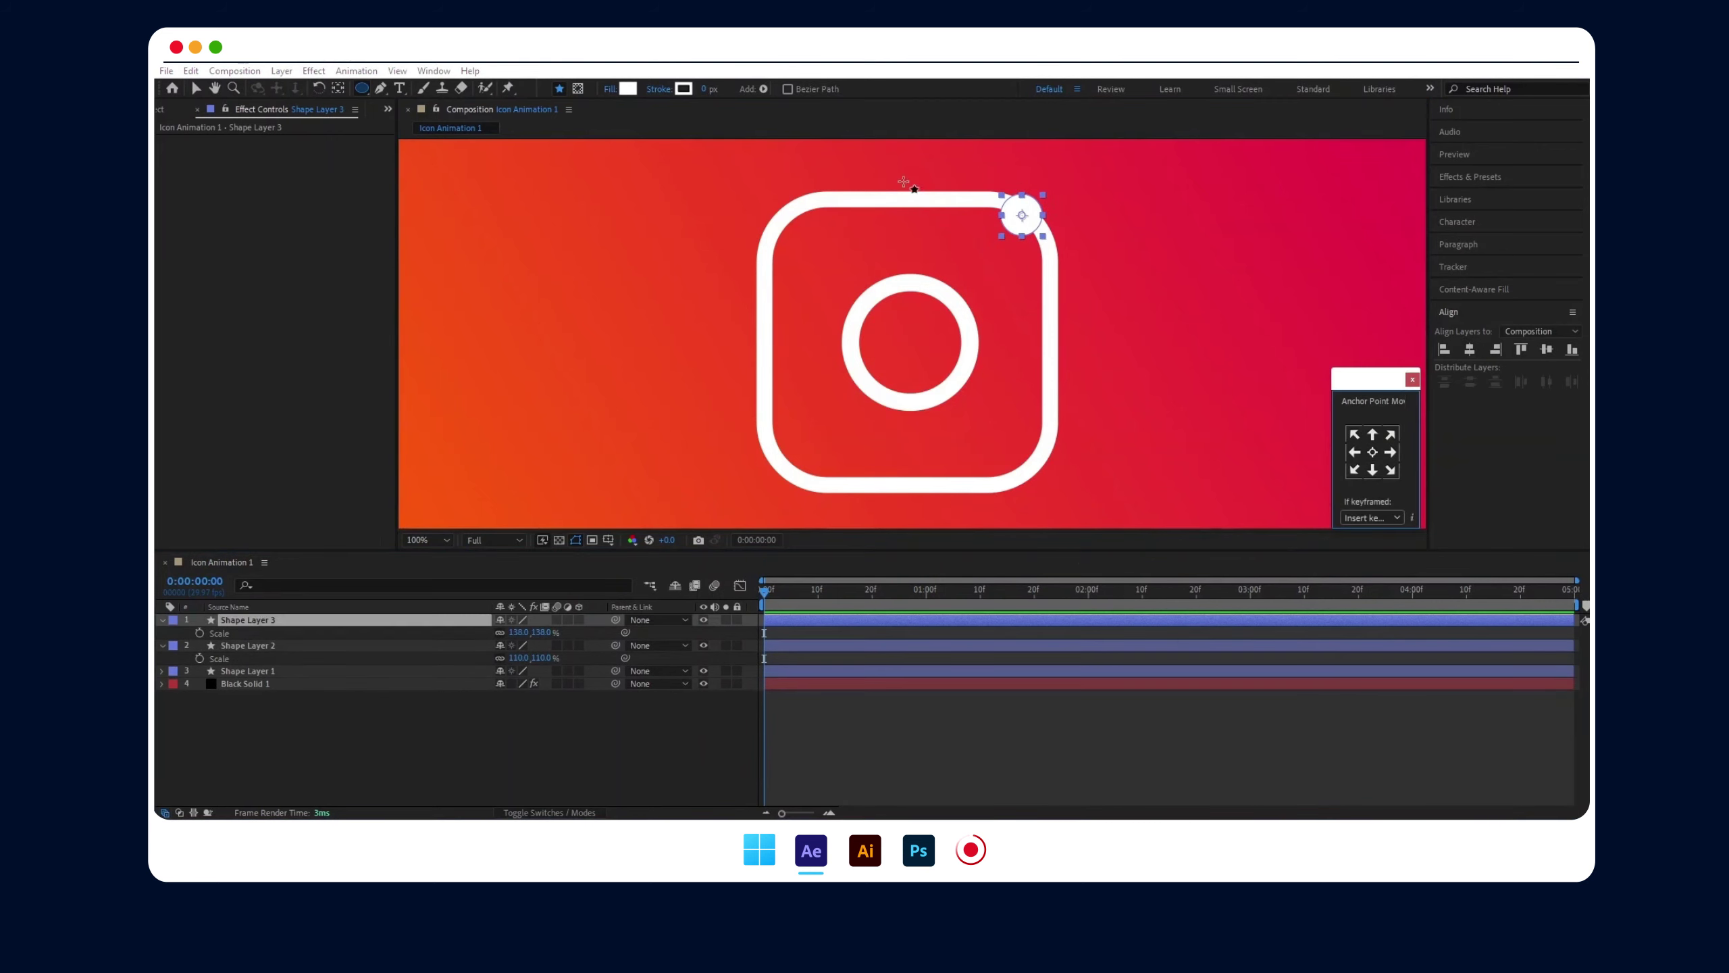
key("v")
left_click_drag(1023, 207, 986, 243)
left_click_drag(515, 632, 519, 630)
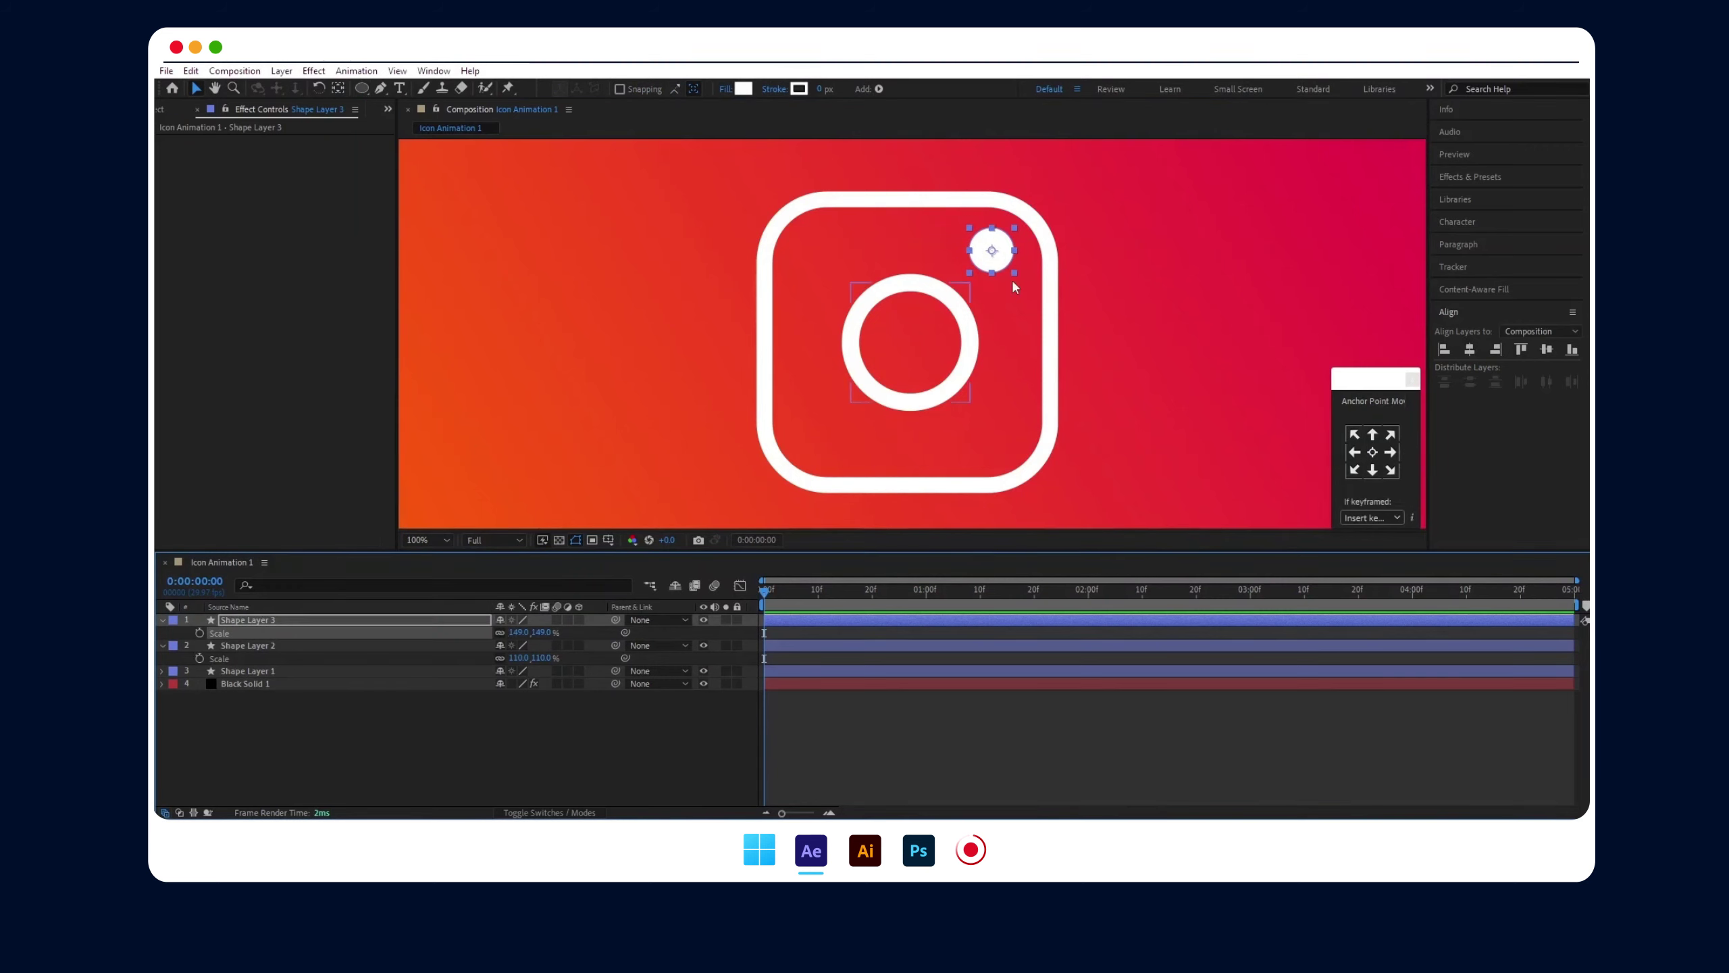
key("comma")
left_click(903, 319)
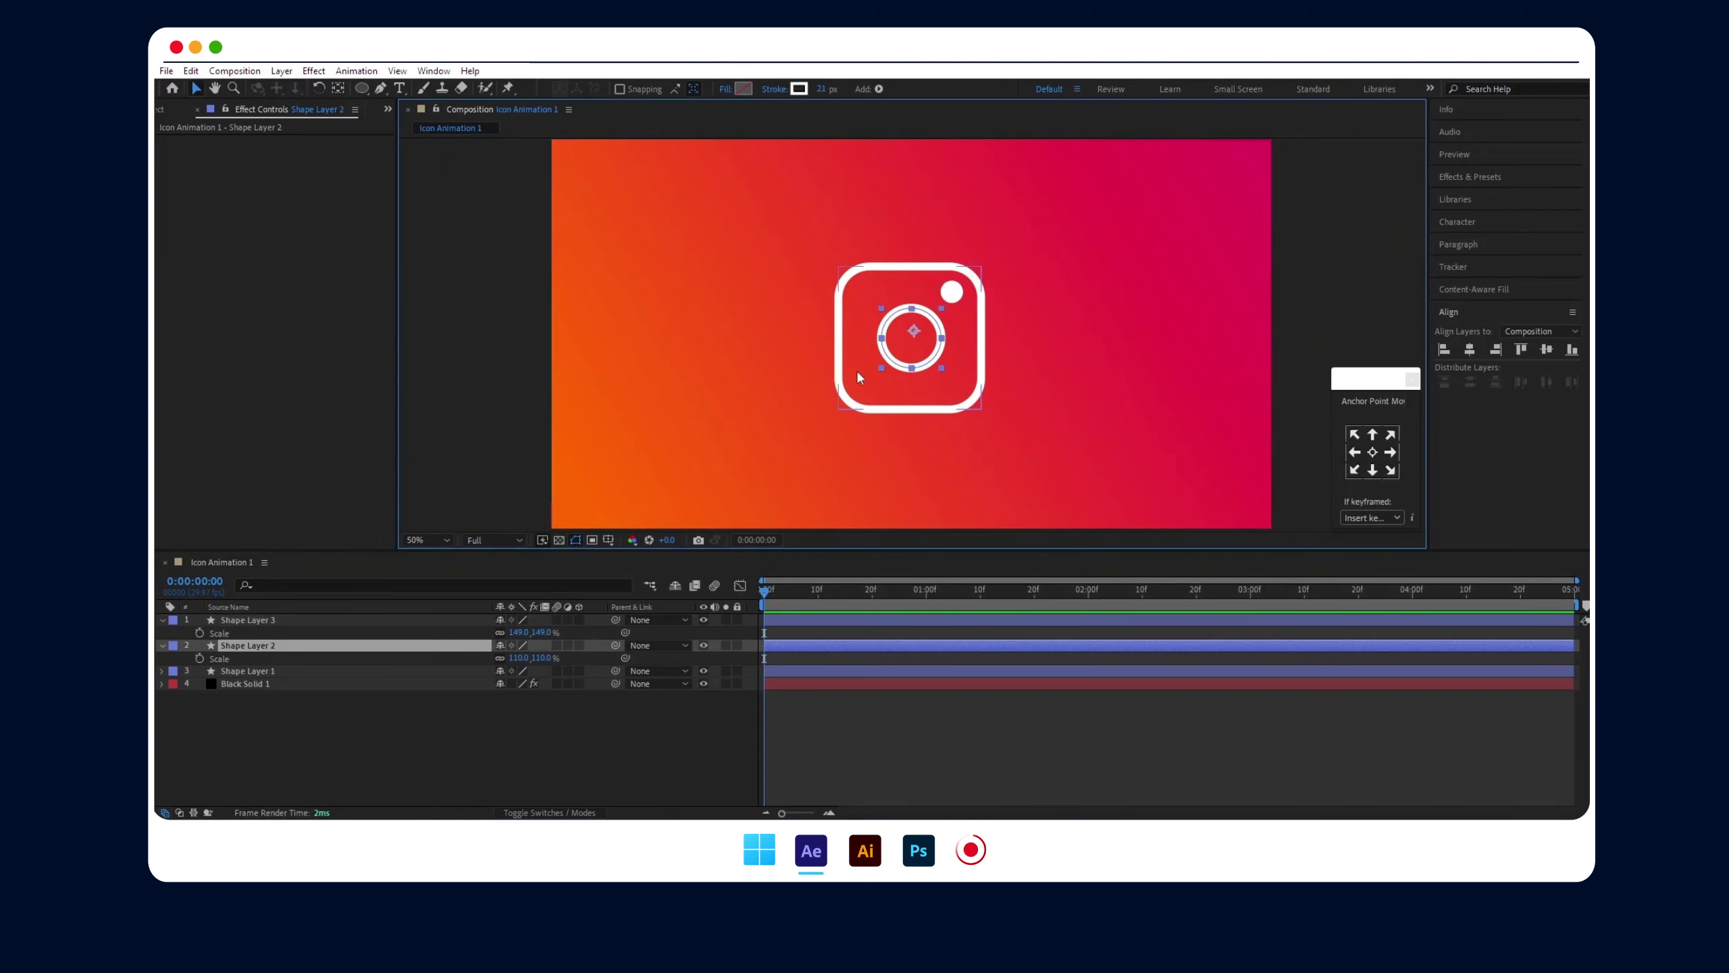
- Shrink the rounded square to 92% scale and adjust its outline thickness
left_click(839, 357)
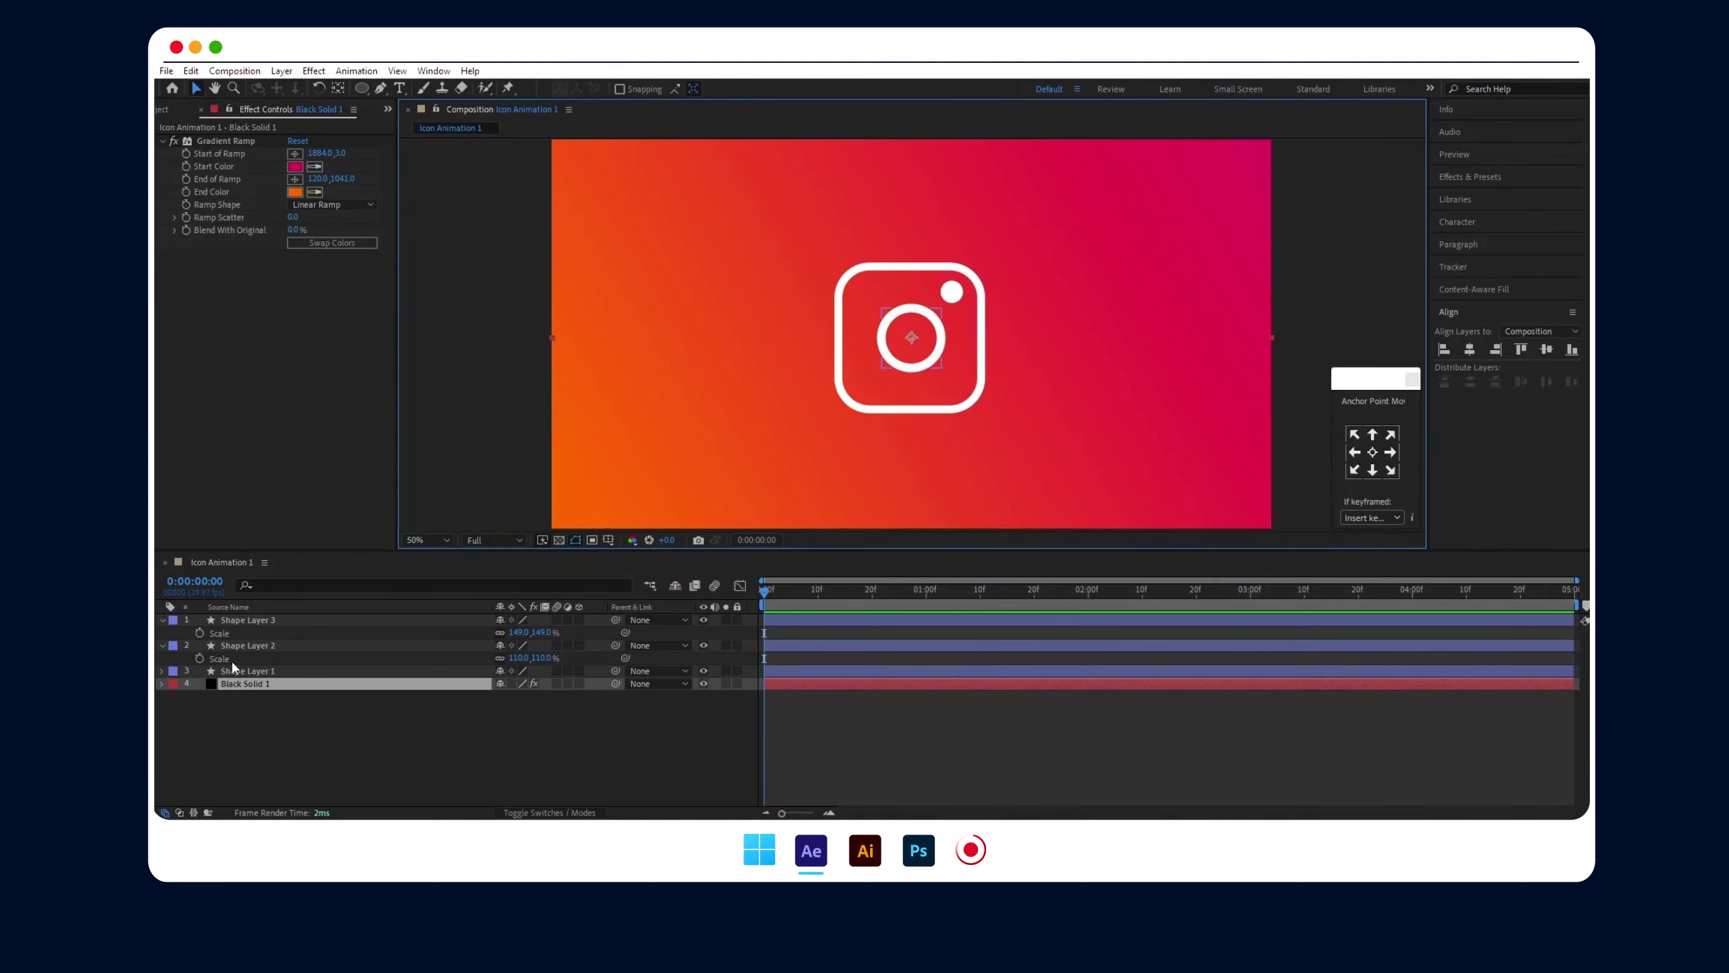
left_click(249, 670)
key("s")
left_click_drag(516, 682, 508, 683)
left_click_drag(821, 92, 830, 88)
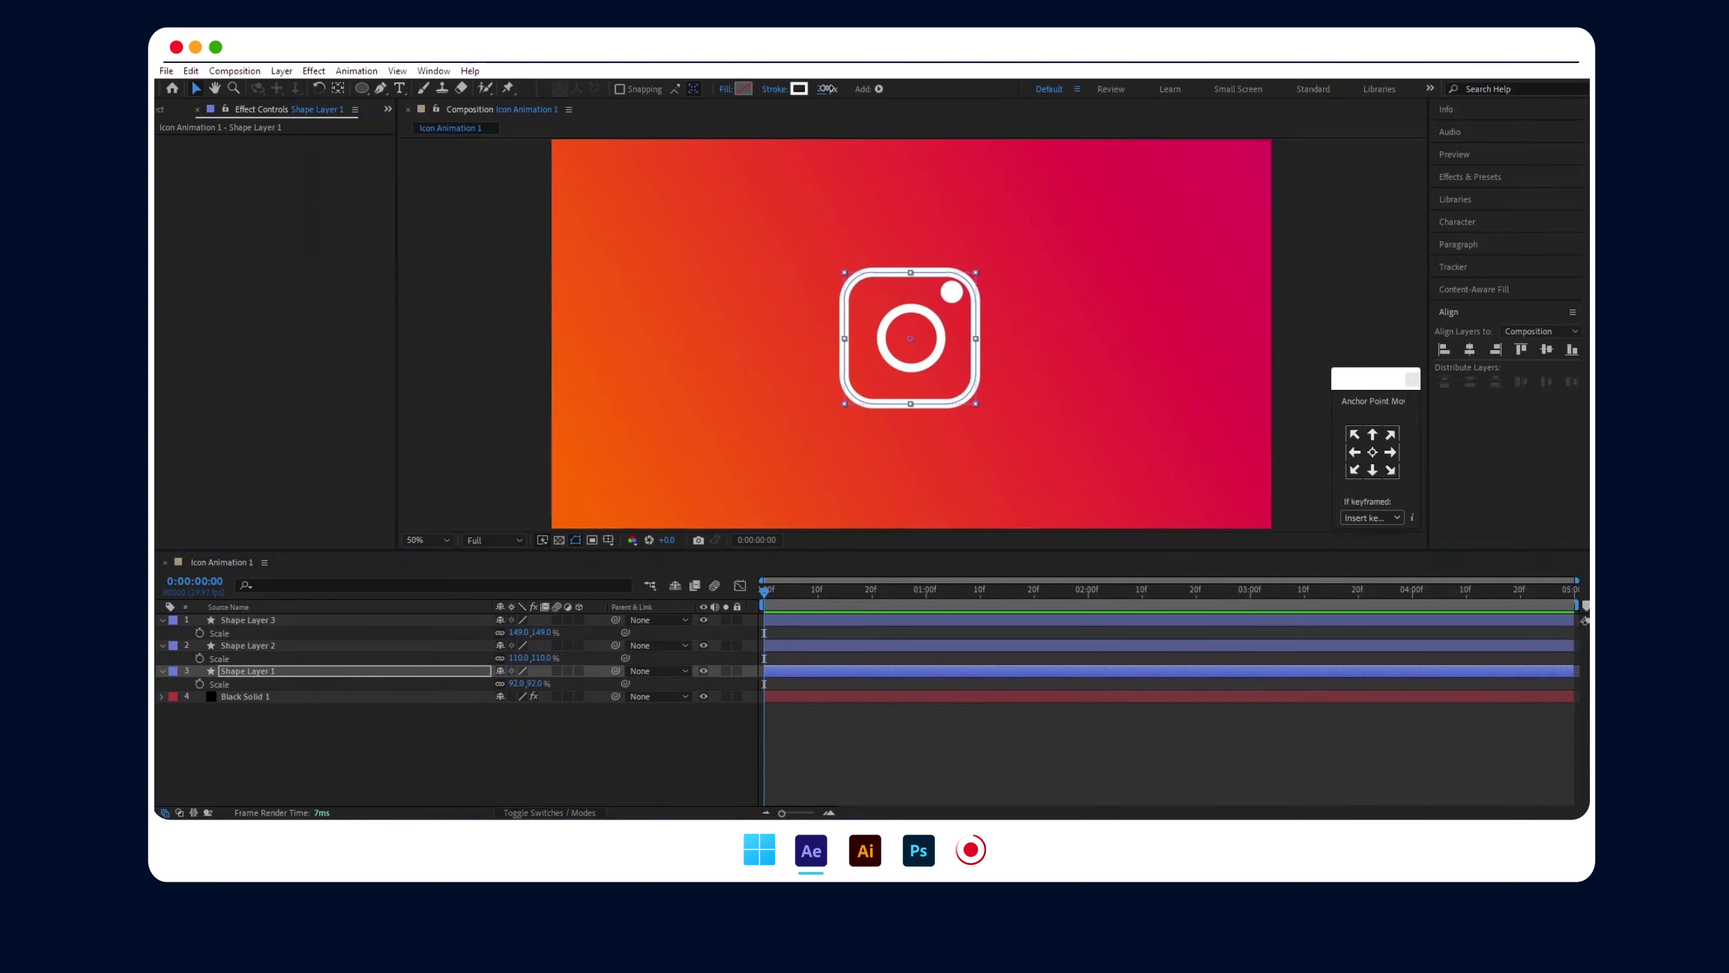
left_click(916, 314)
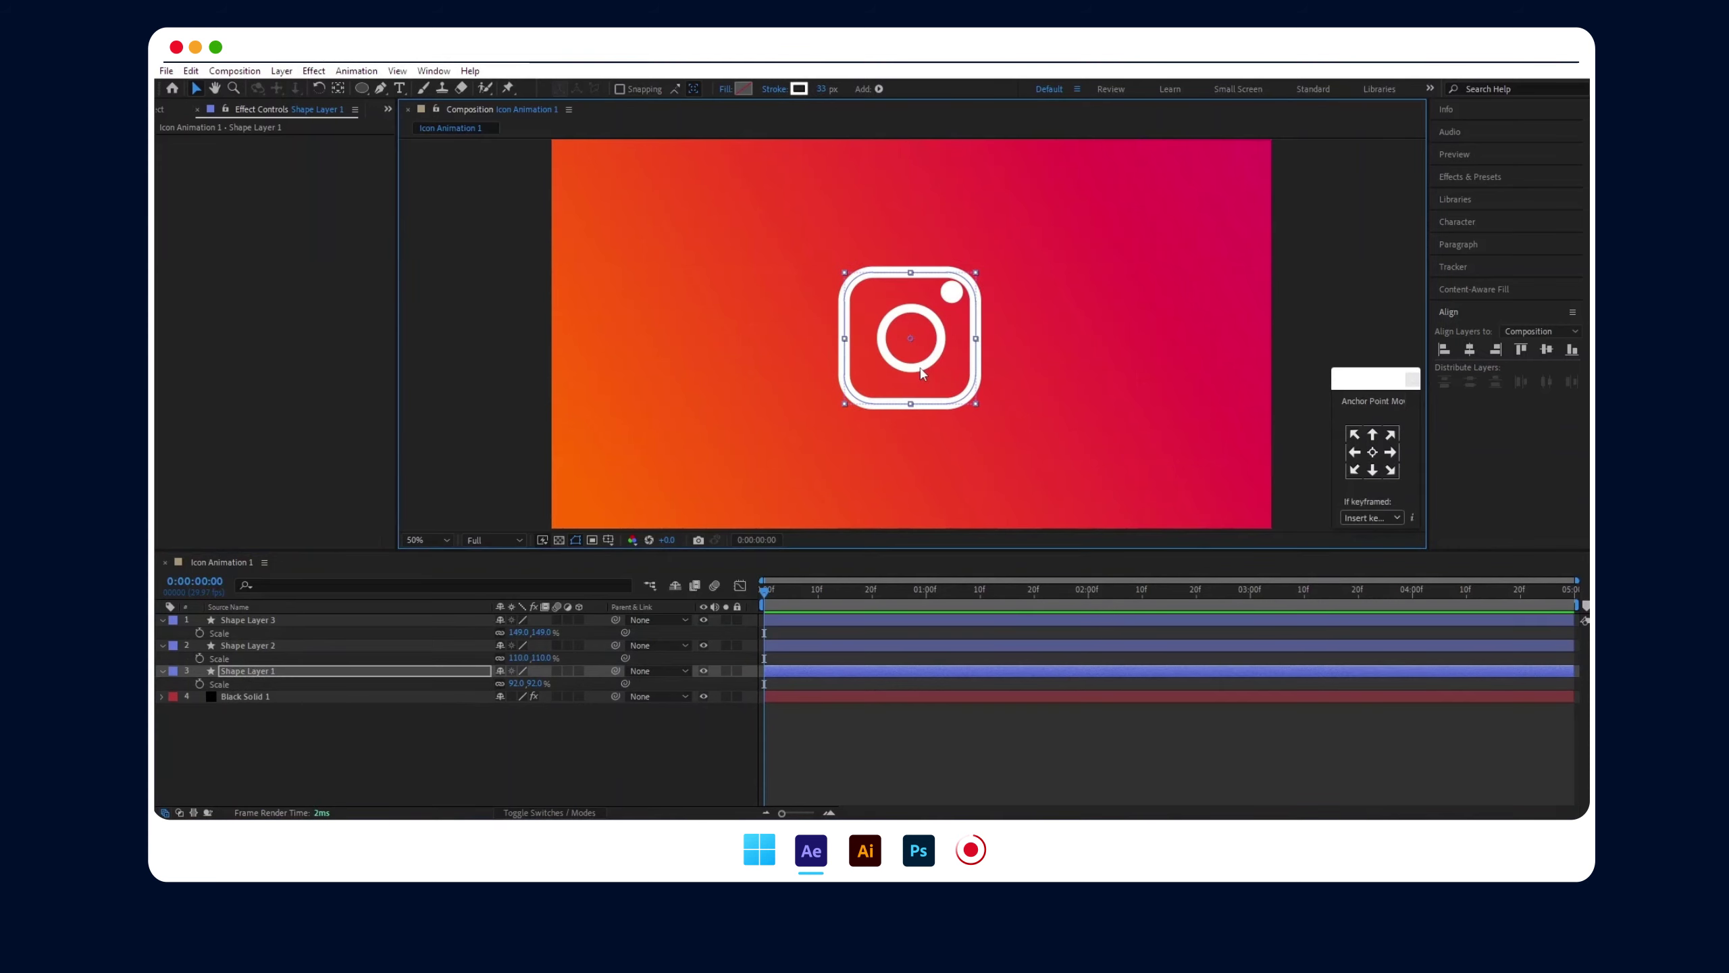
- Centre the ring's anchor point with Ctrl+Alt+Home and set the square's outline to 30 px
left_click(274, 646)
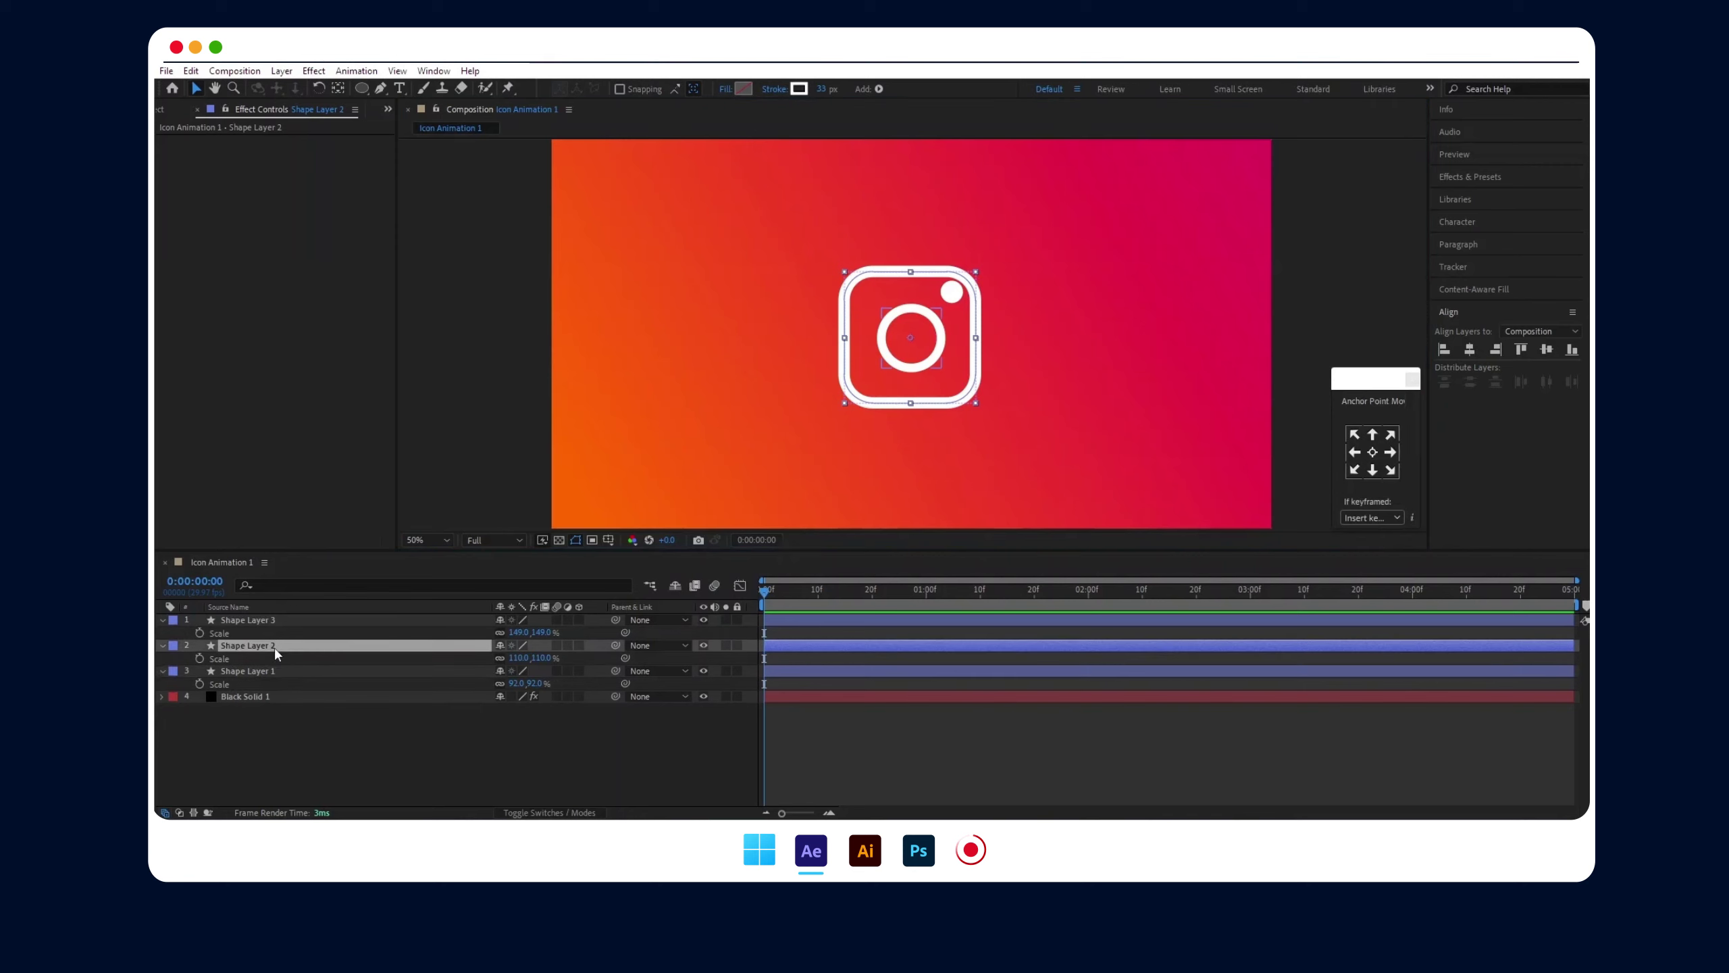
key("ctrl+alt+Home")
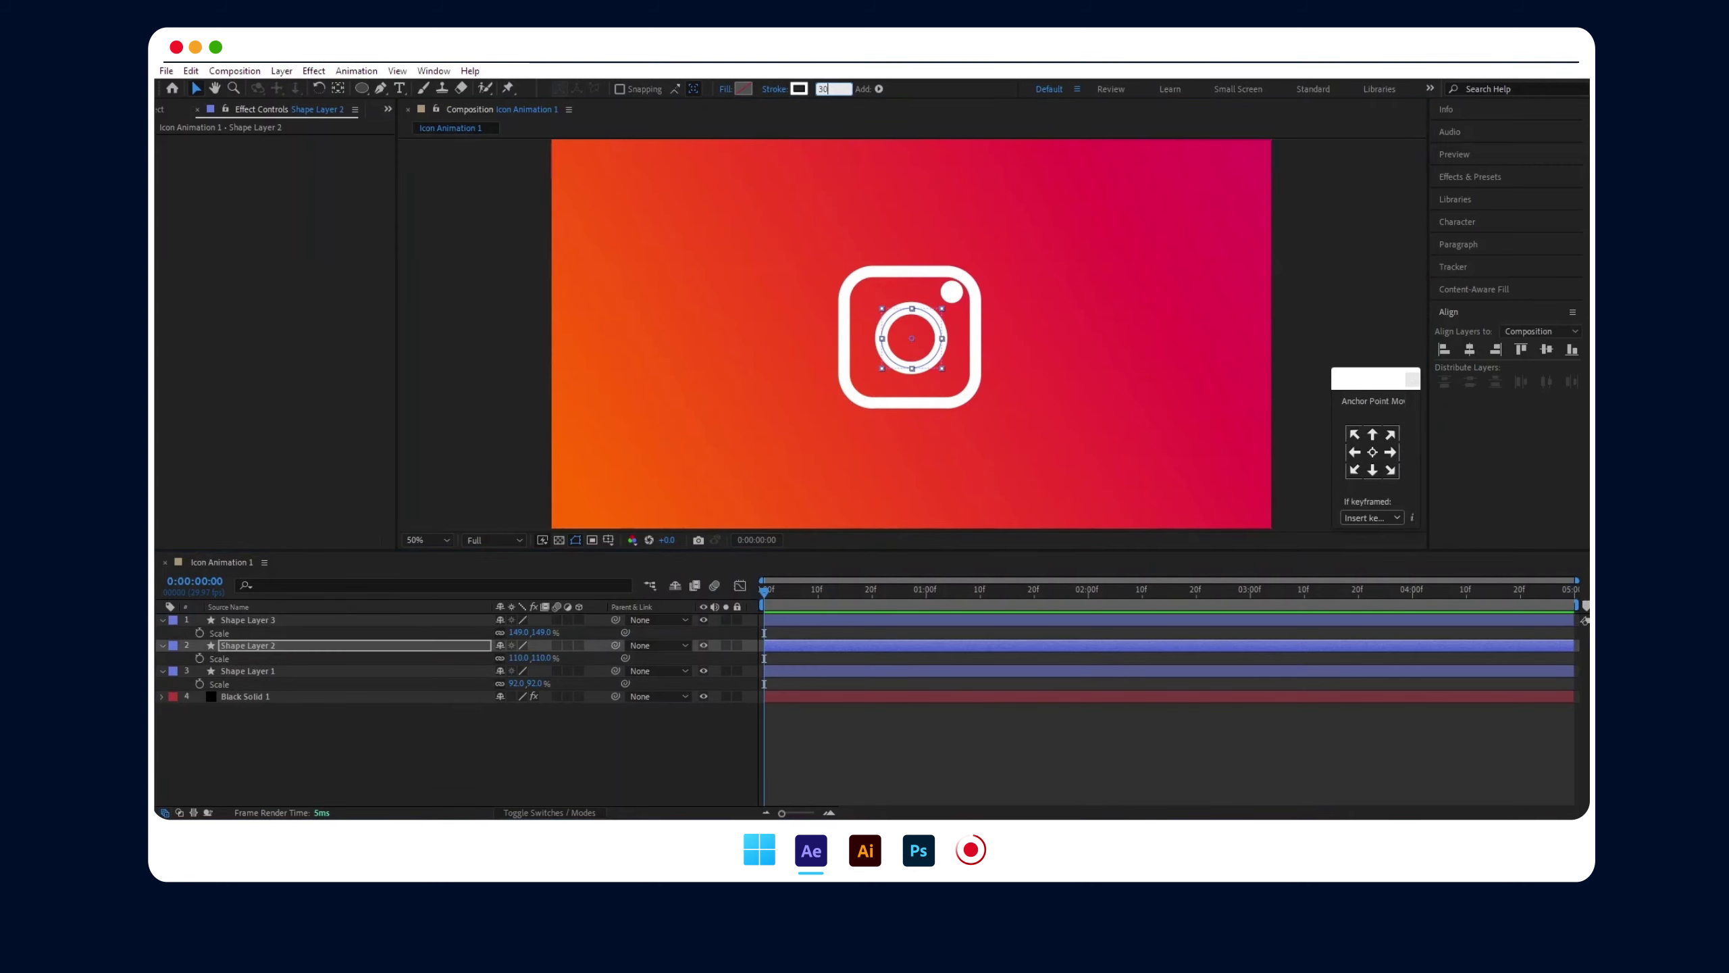
left_click(867, 275)
left_click(831, 90)
type("30")
key("Return")
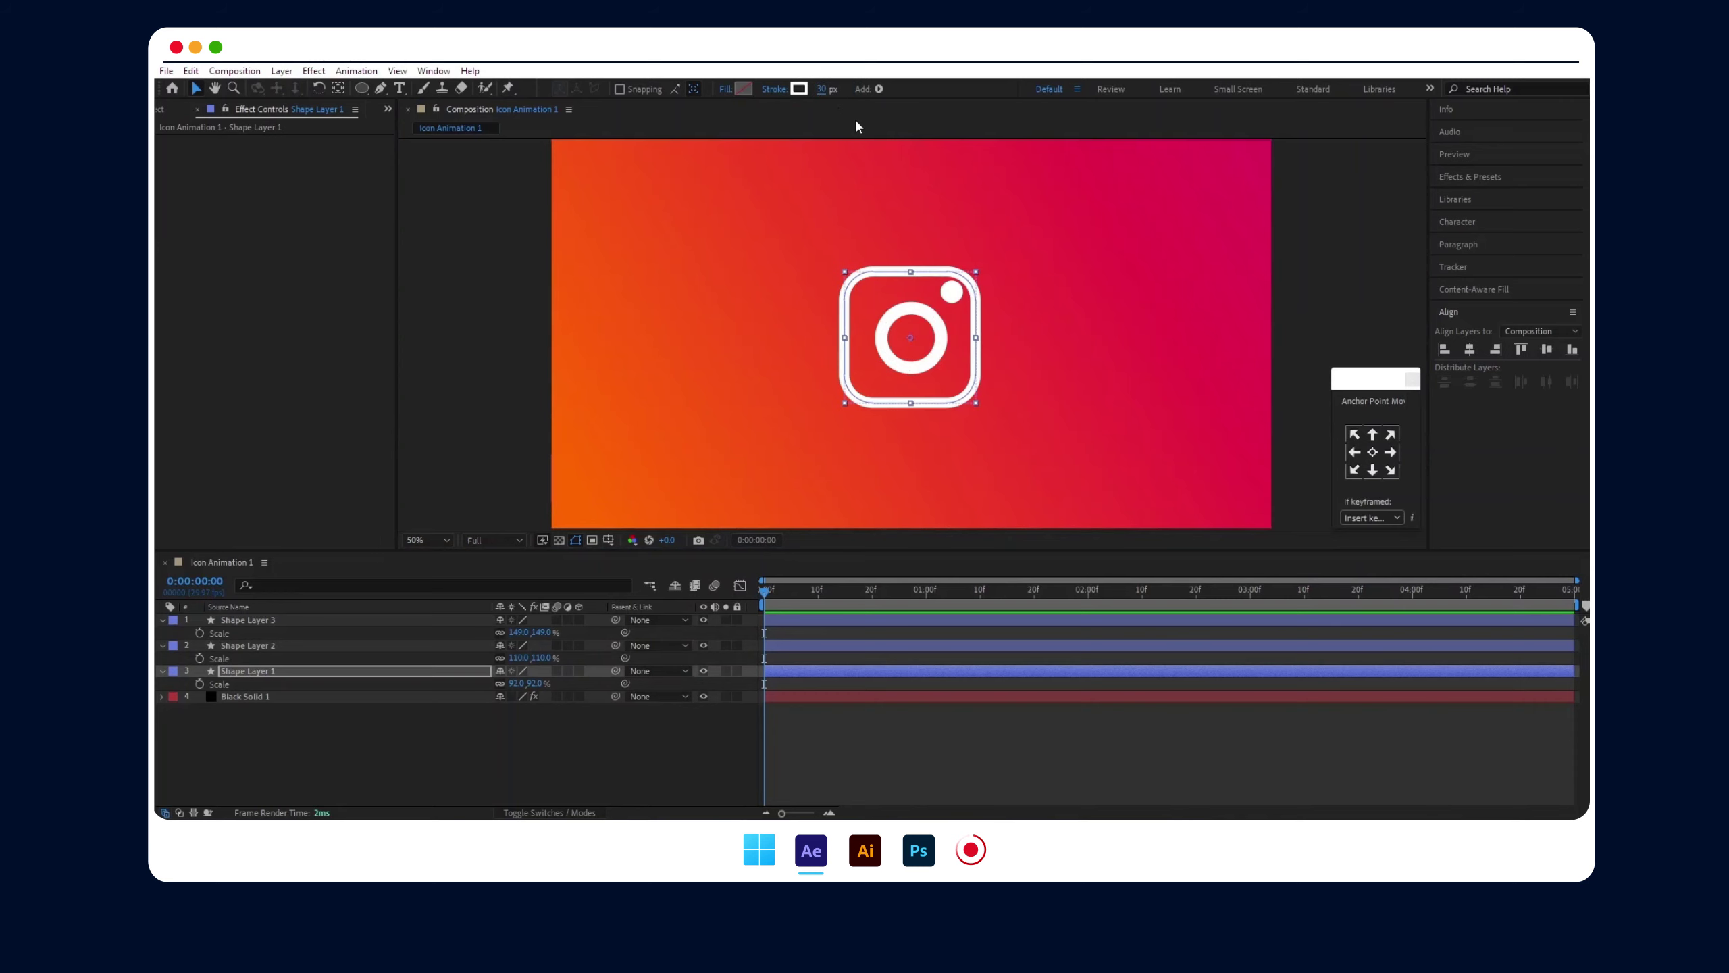
- Centre the rounded square's anchor point on the icon
left_click(899, 339)
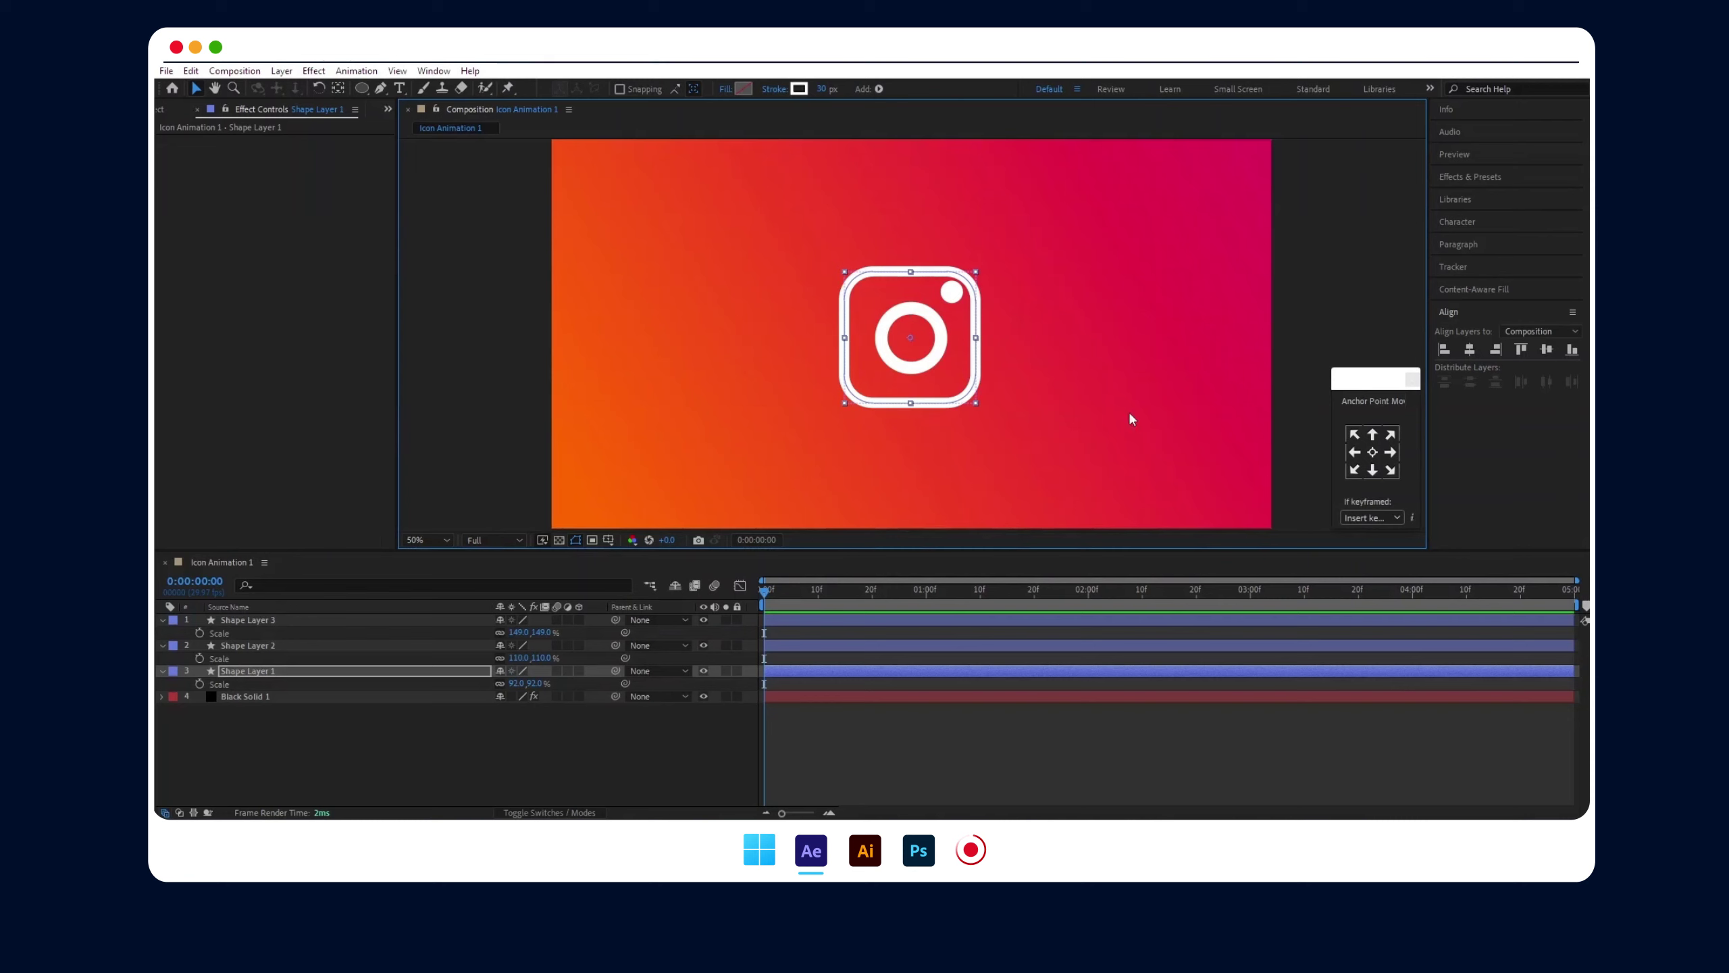
left_click(1373, 452)
left_click(1469, 349)
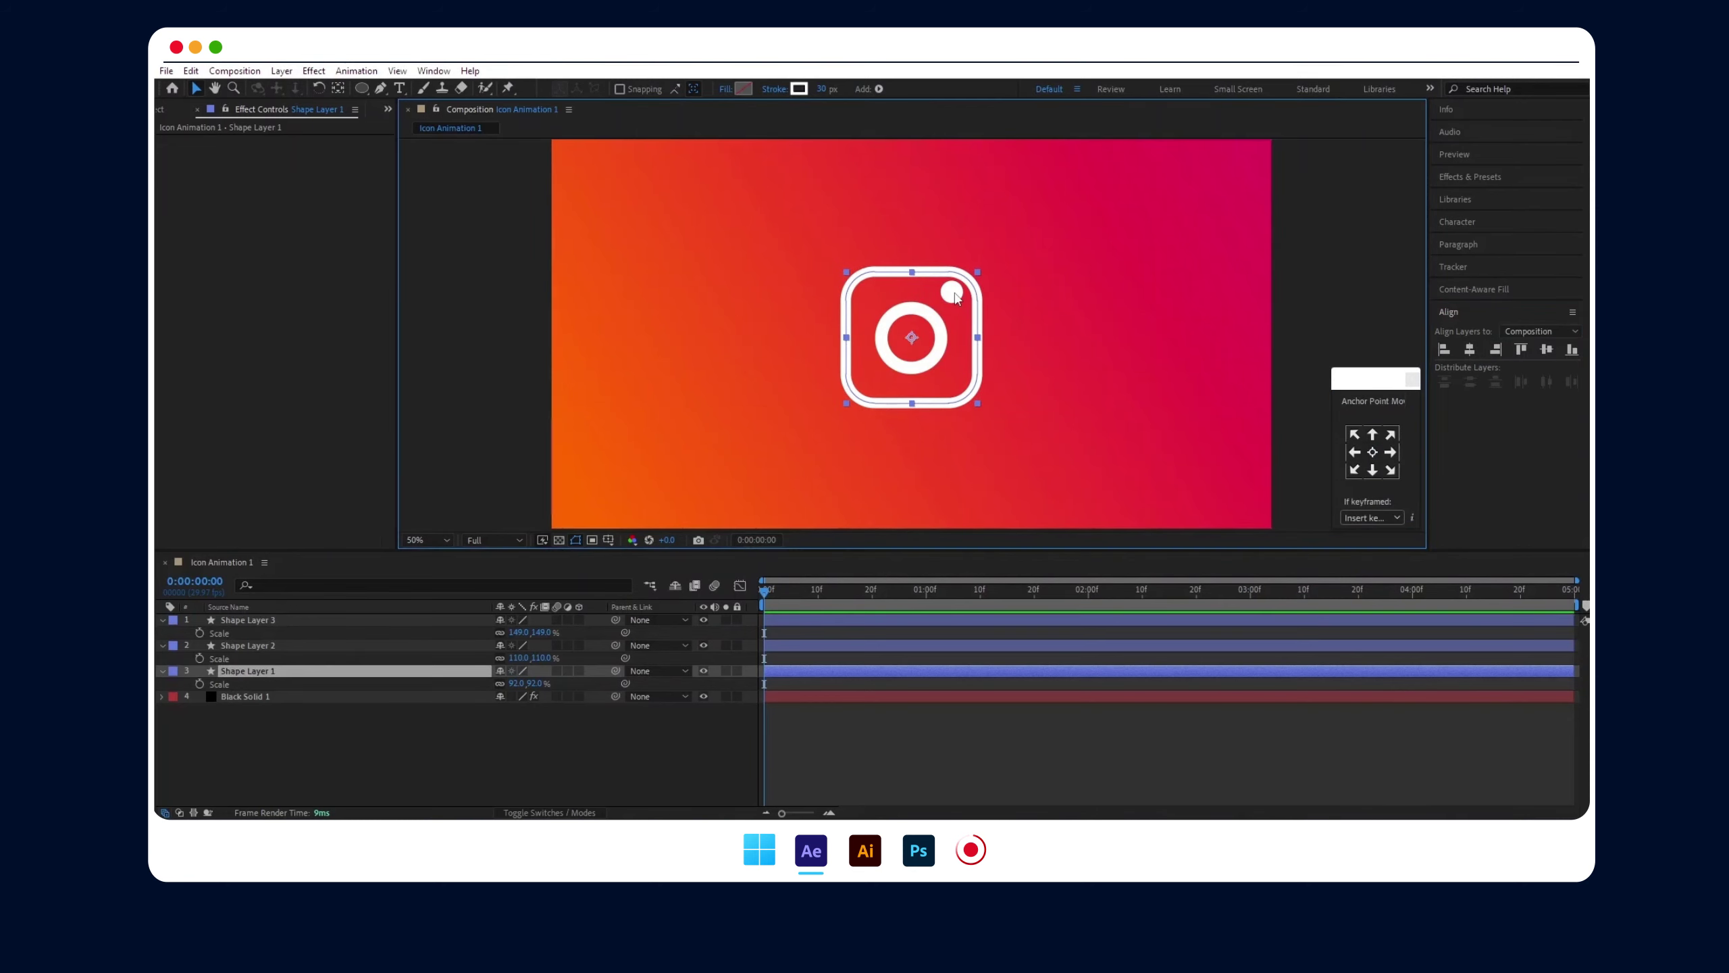
scroll(958, 298, "up", 2)
- Nudge the small dot slightly down-left, then select the rounded square layer
left_click(313, 621)
left_click_drag(956, 290, 953, 296)
key("F2")
scroll(909, 334, "down", 2)
scroll(909, 334, "down", 2)
scroll(943, 376, "up", 2)
left_click(956, 368)
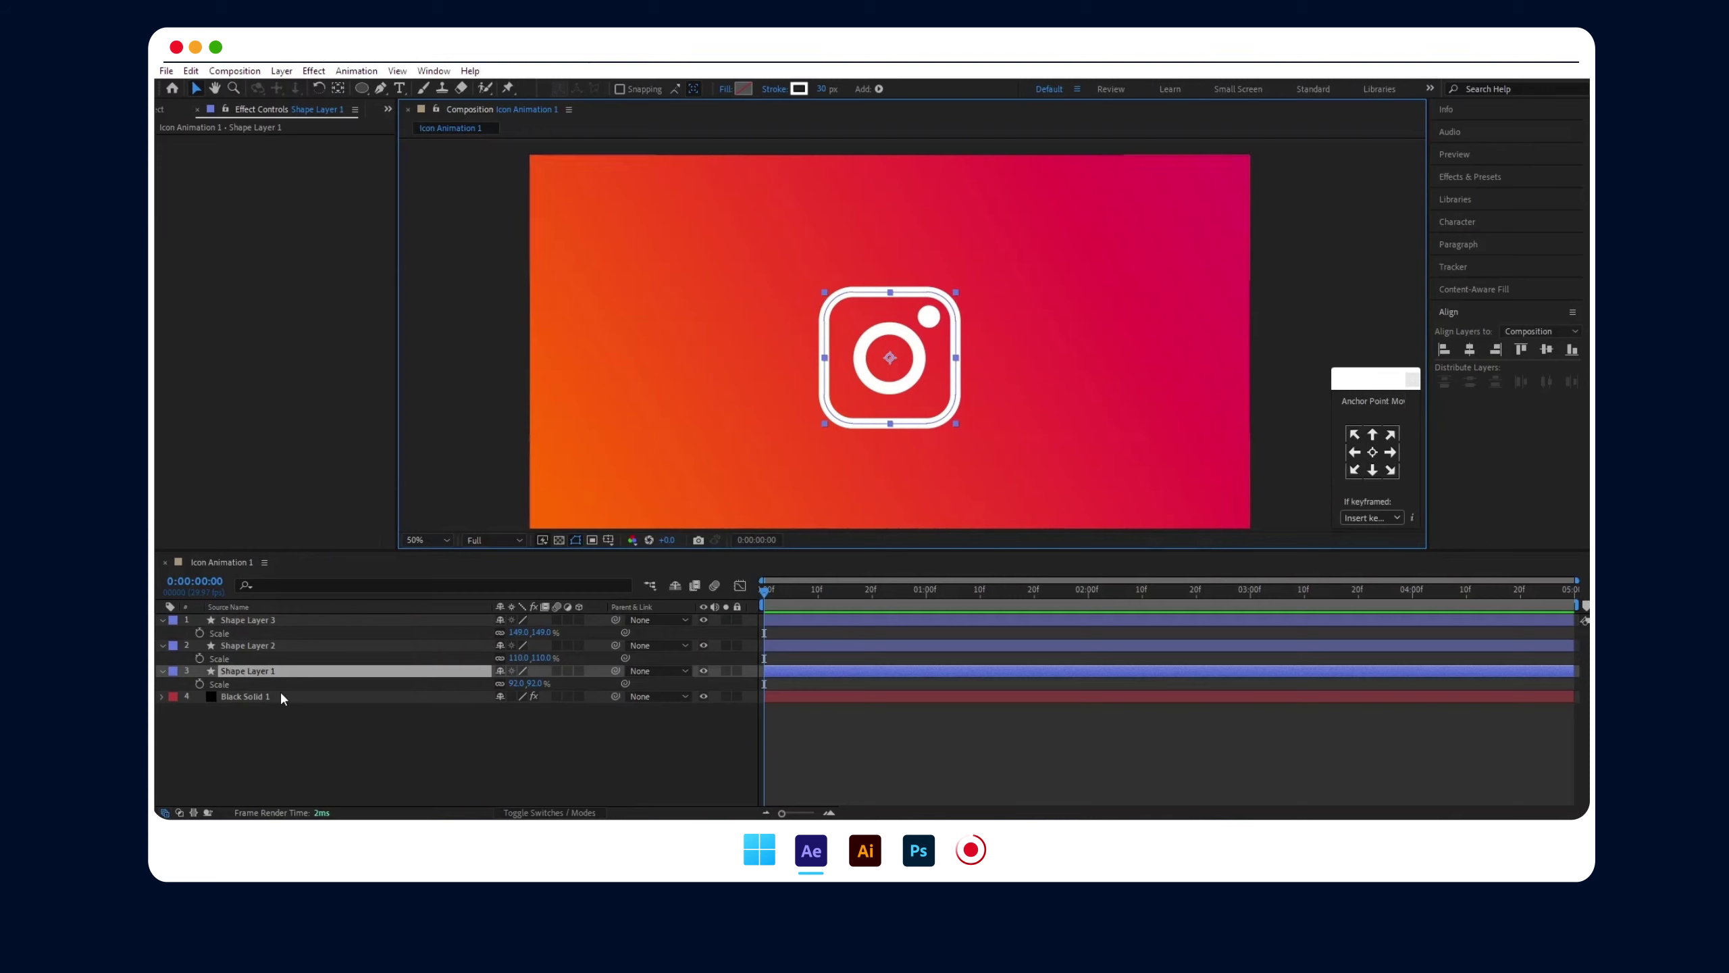
- Inspect Rectangle 1's Roundness in the rounded square's contents, then collapse all layer properties
left_click(163, 670)
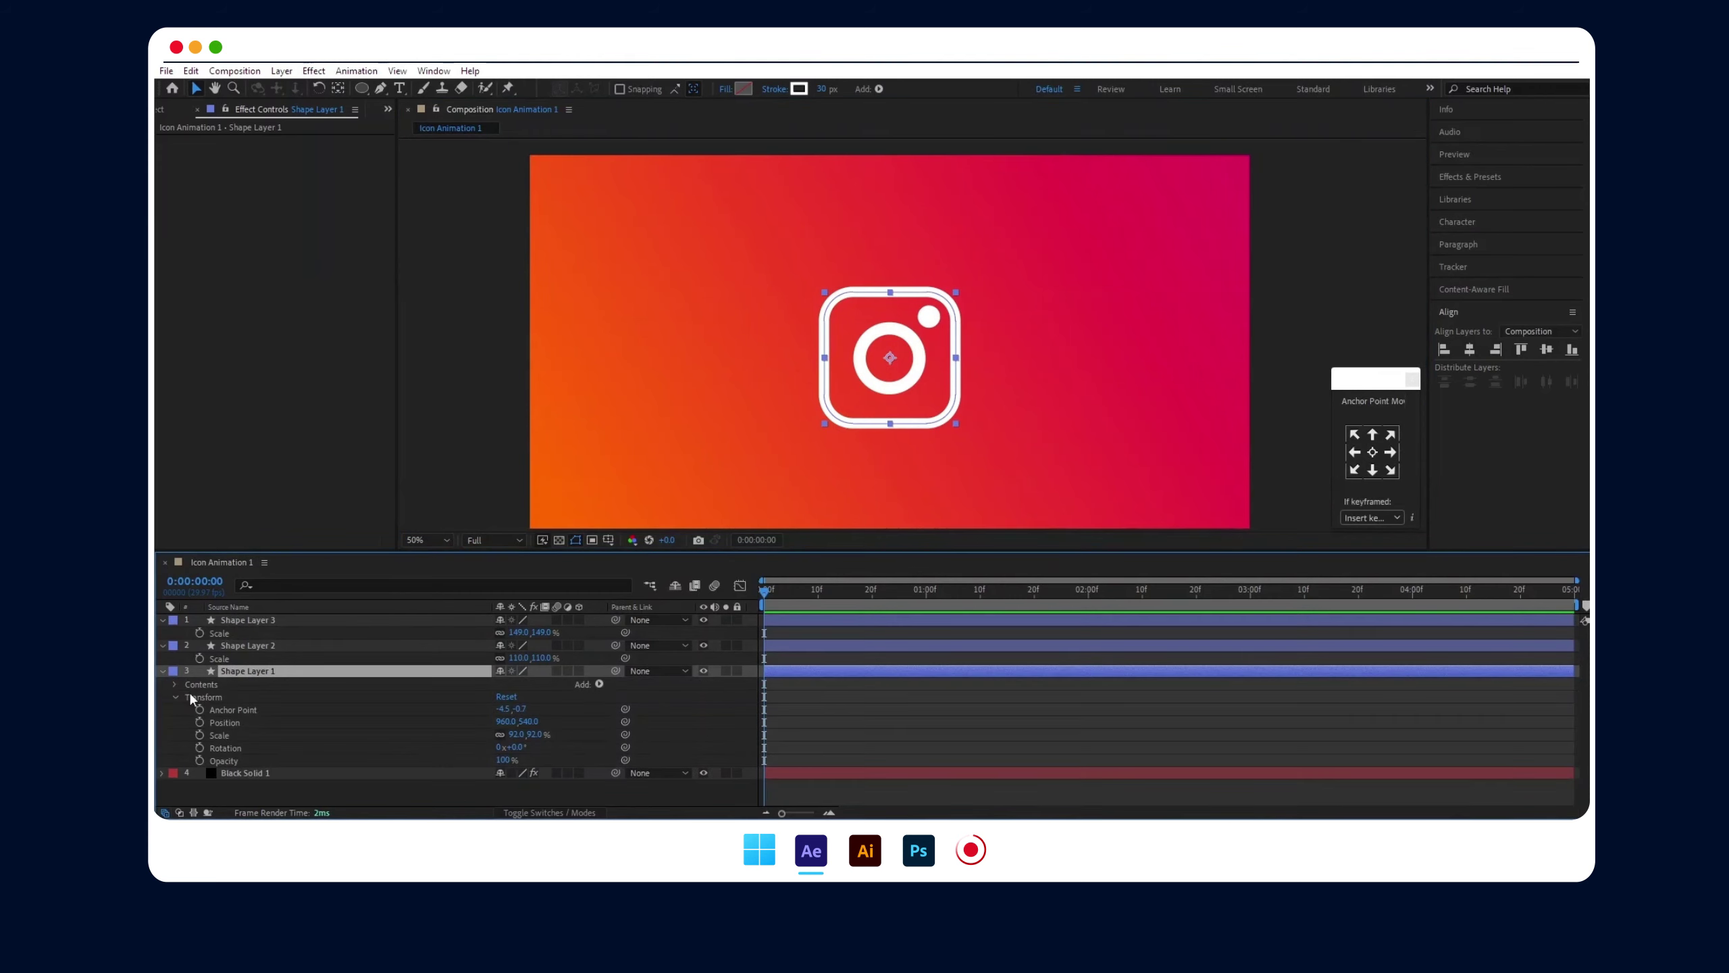
left_click(175, 695)
left_click(175, 683)
left_click(188, 697)
left_click(200, 709)
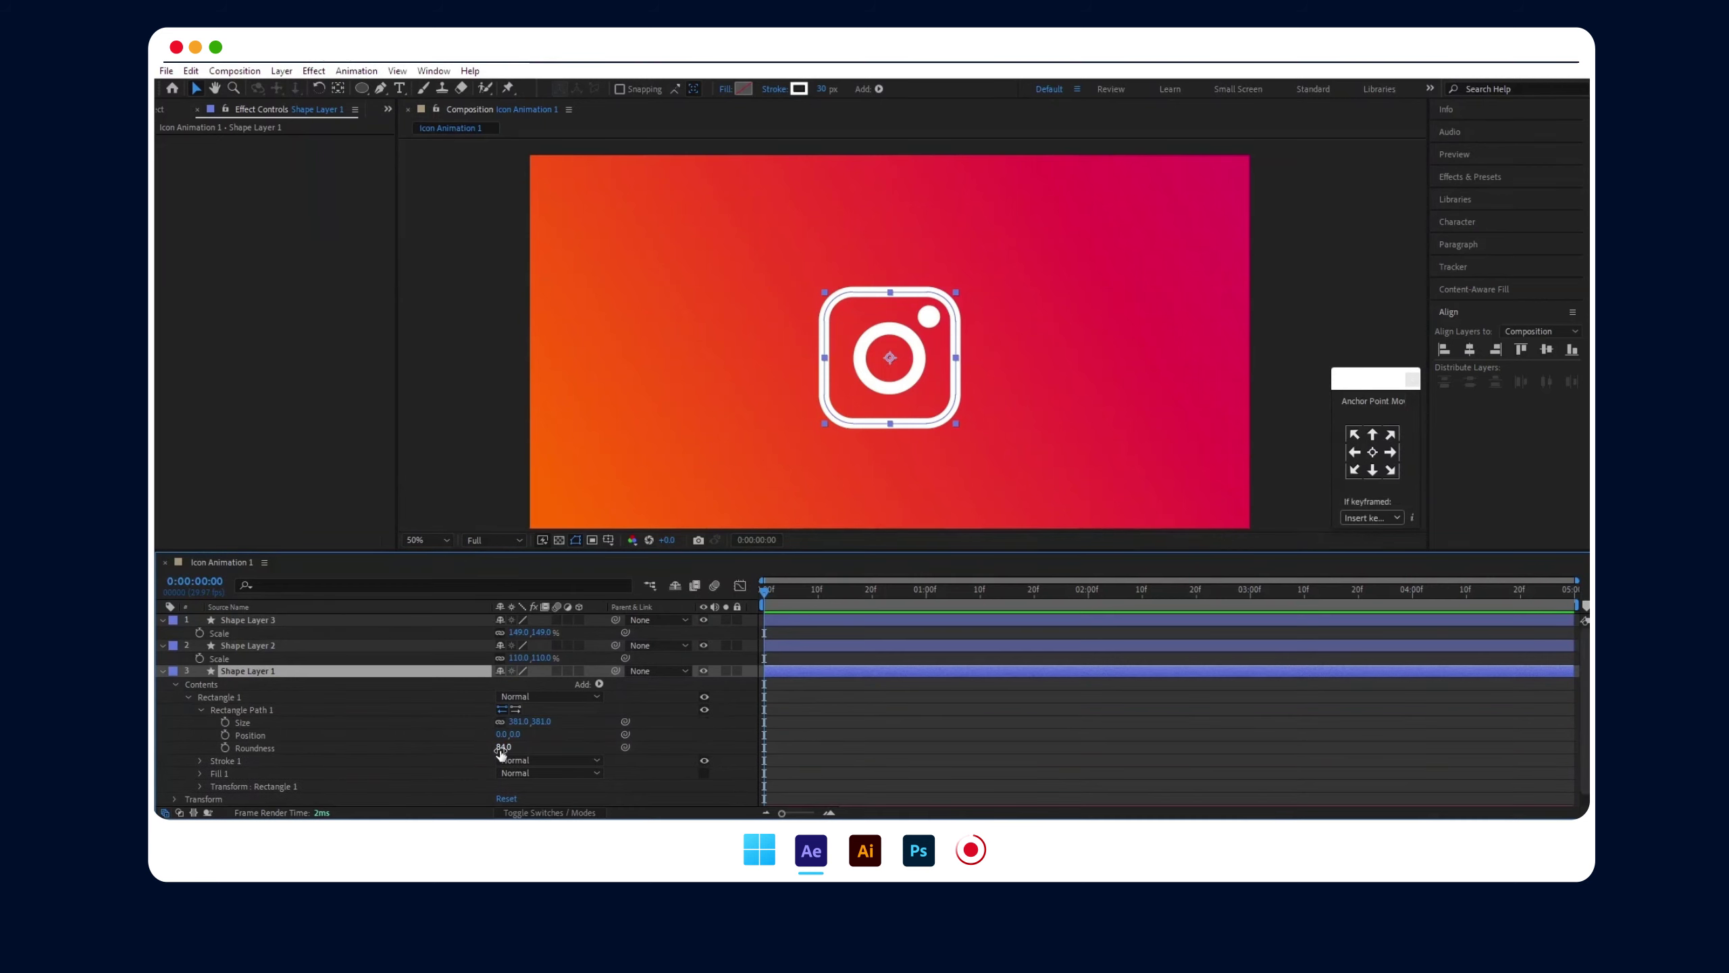
left_click(502, 747)
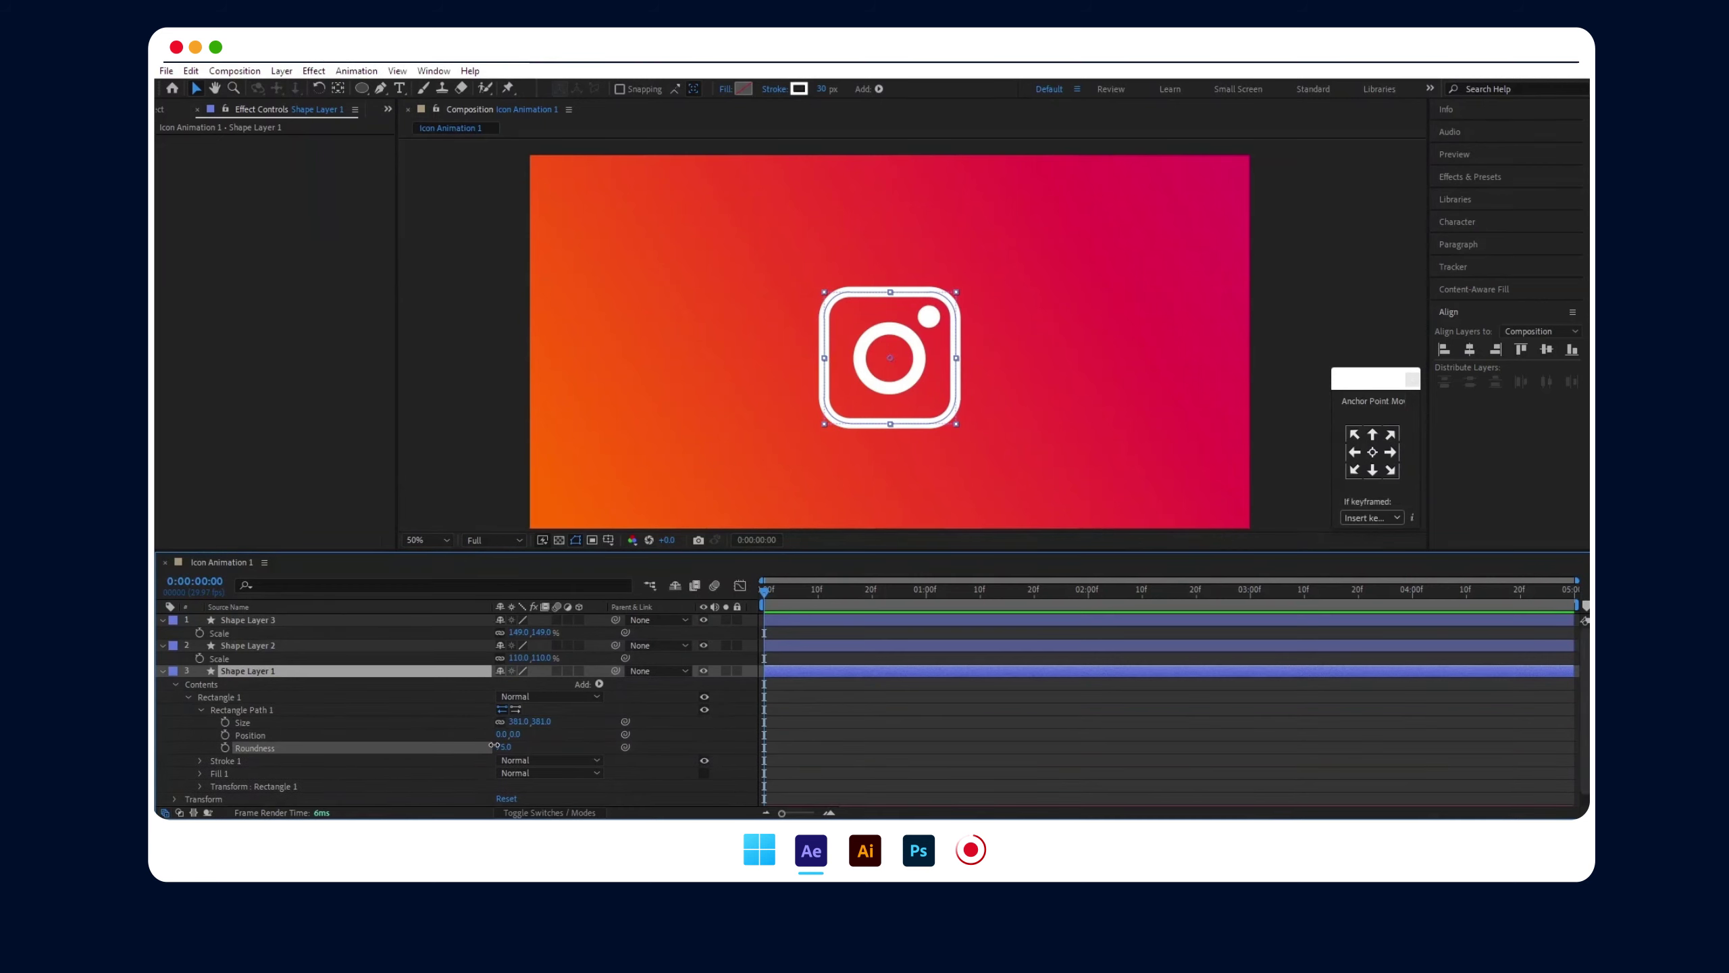
left_click(162, 670)
left_click(162, 645)
left_click(162, 619)
left_click(237, 711)
- Add a Trim Paths operator to the rounded square's shape layer
left_click(262, 645)
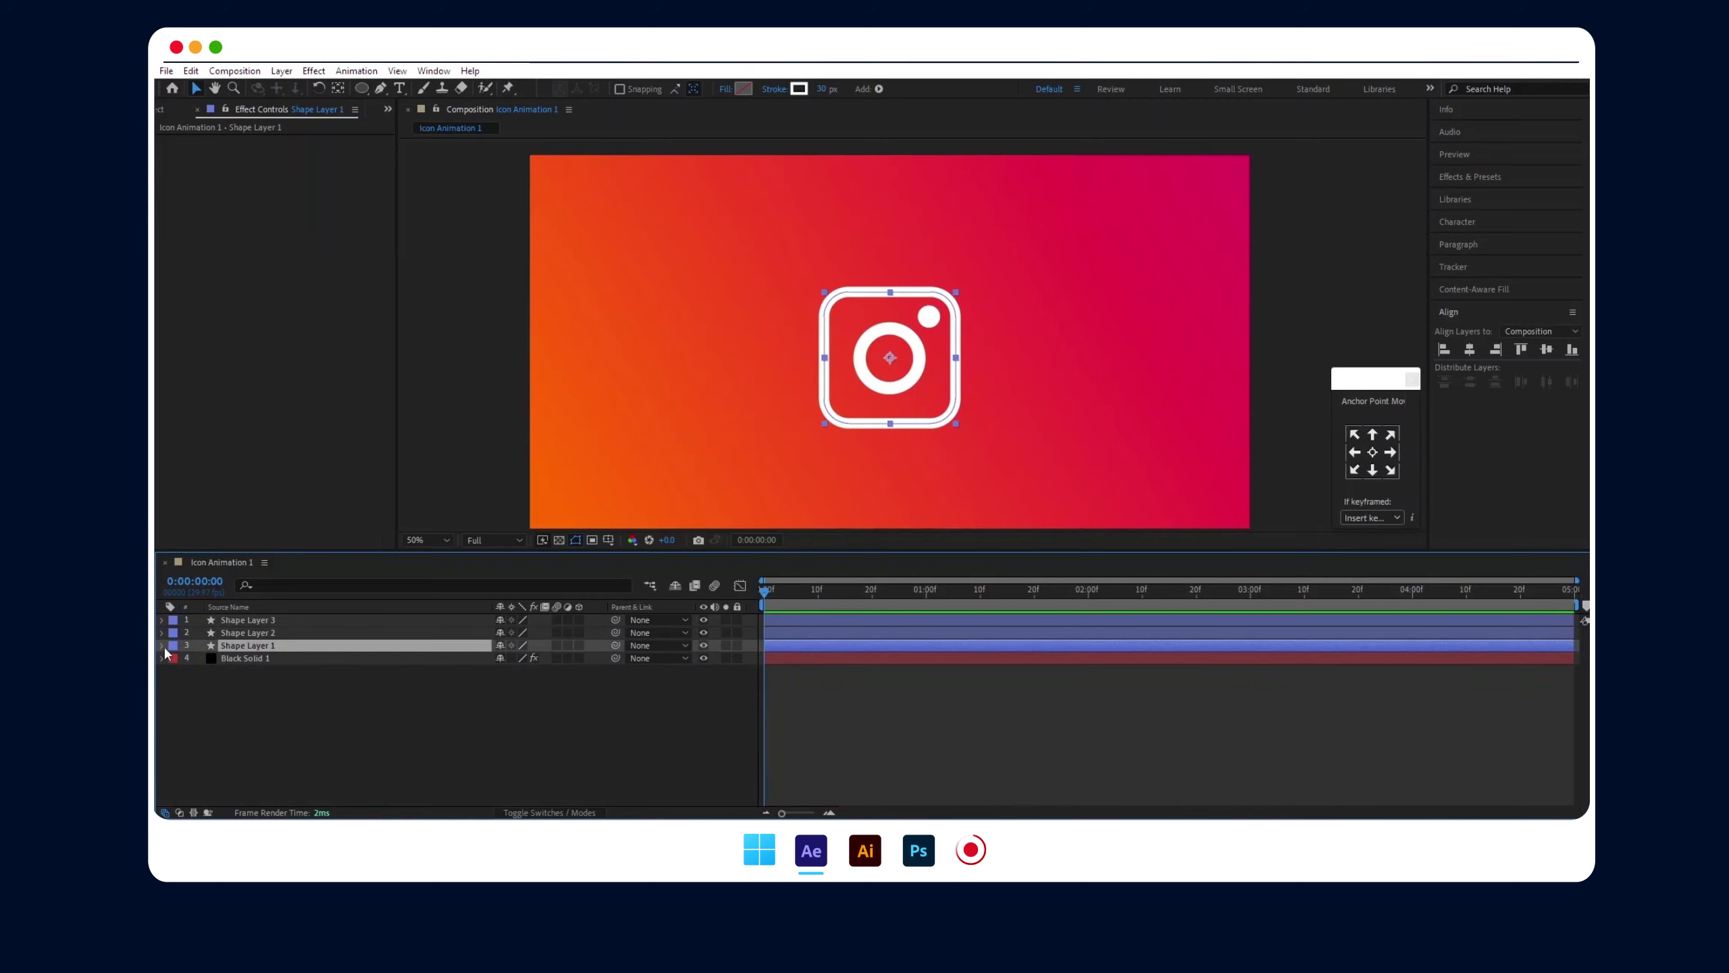
left_click(163, 645)
left_click(599, 658)
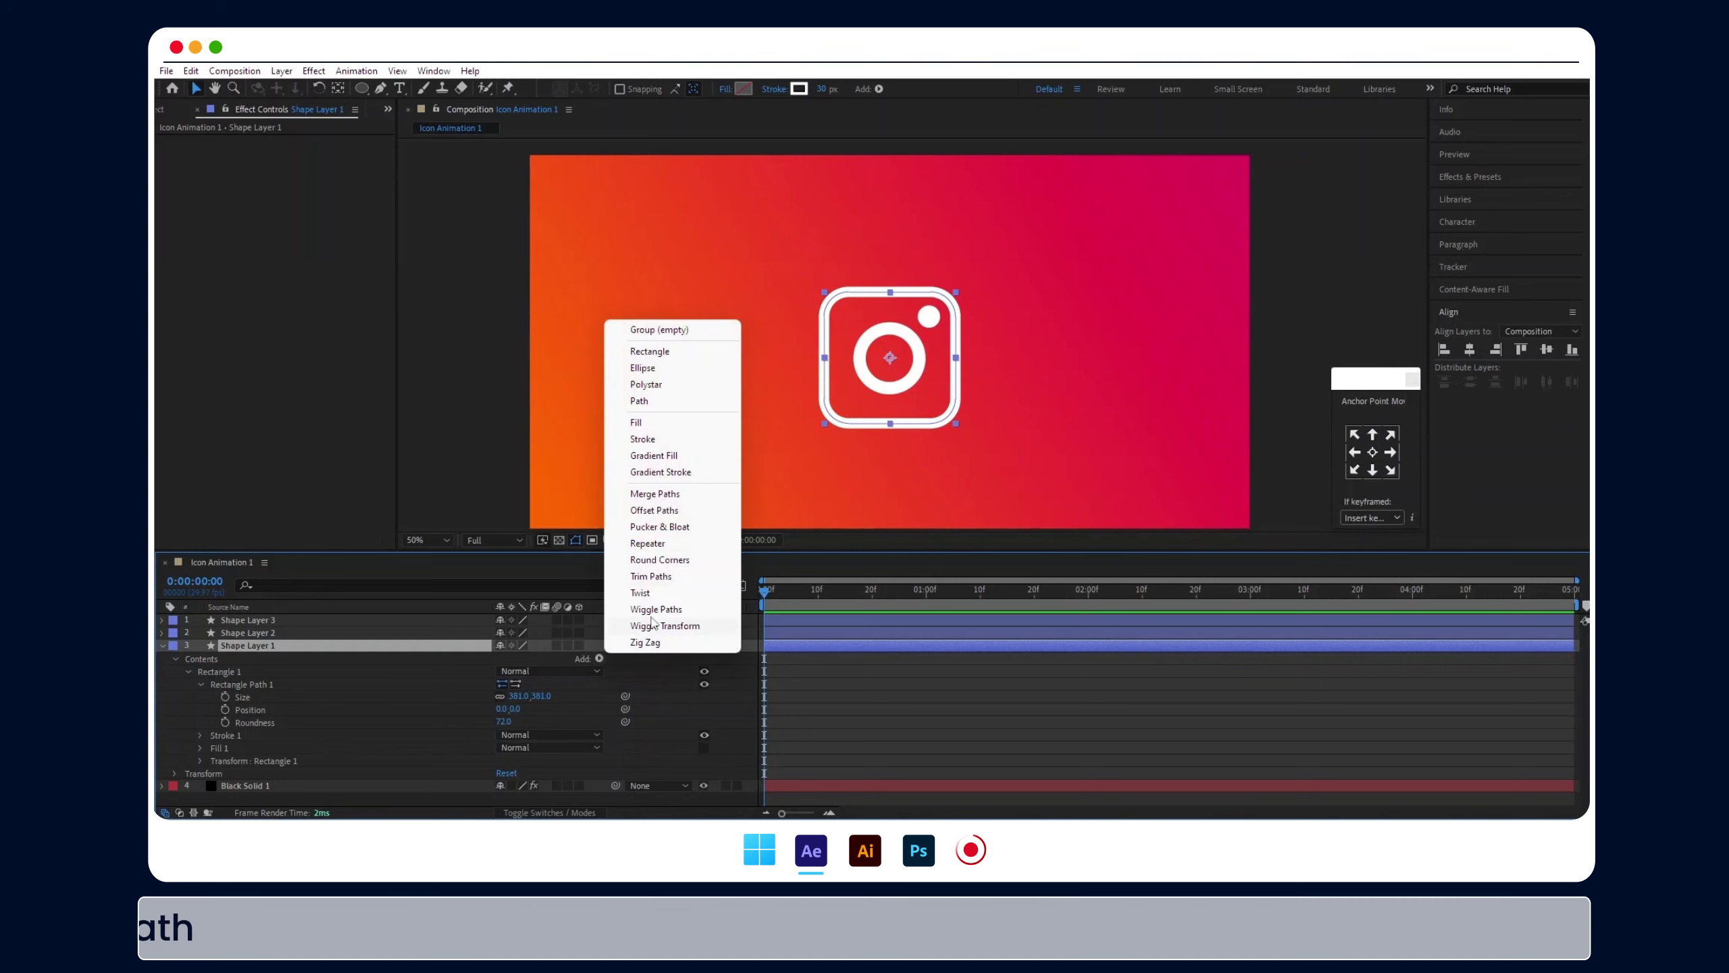
left_click(651, 575)
left_click(162, 644)
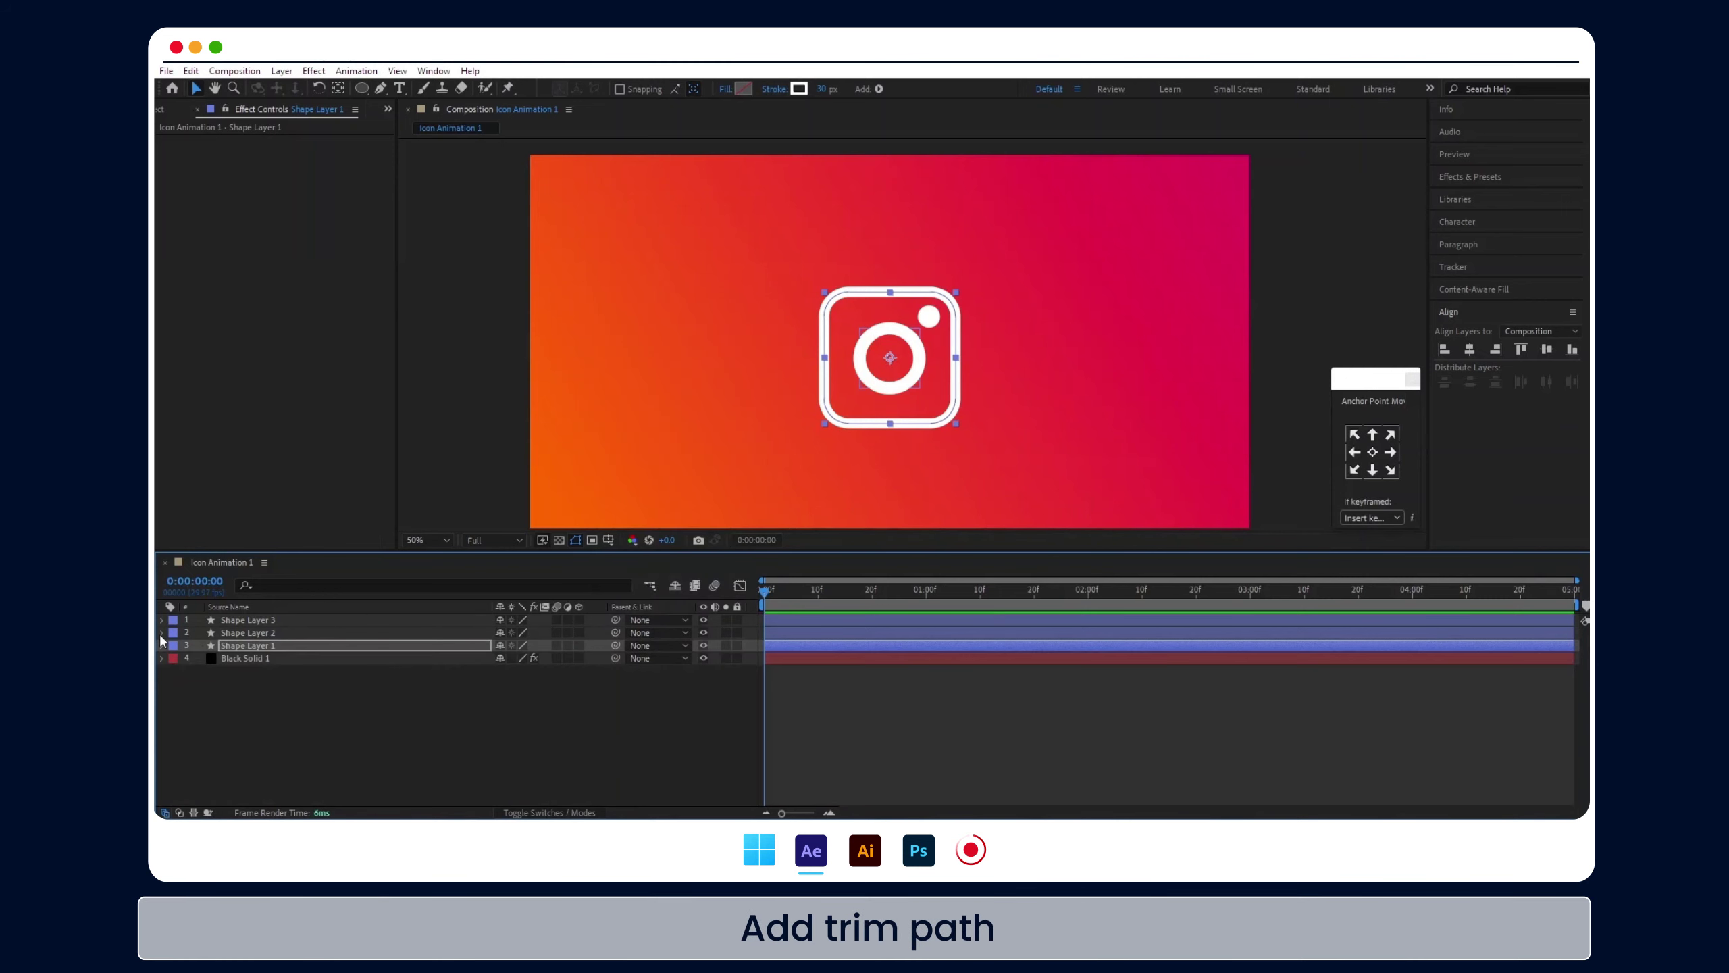
- Add a Trim Paths operator to the ring's shape layer
left_click(160, 632)
left_click(598, 645)
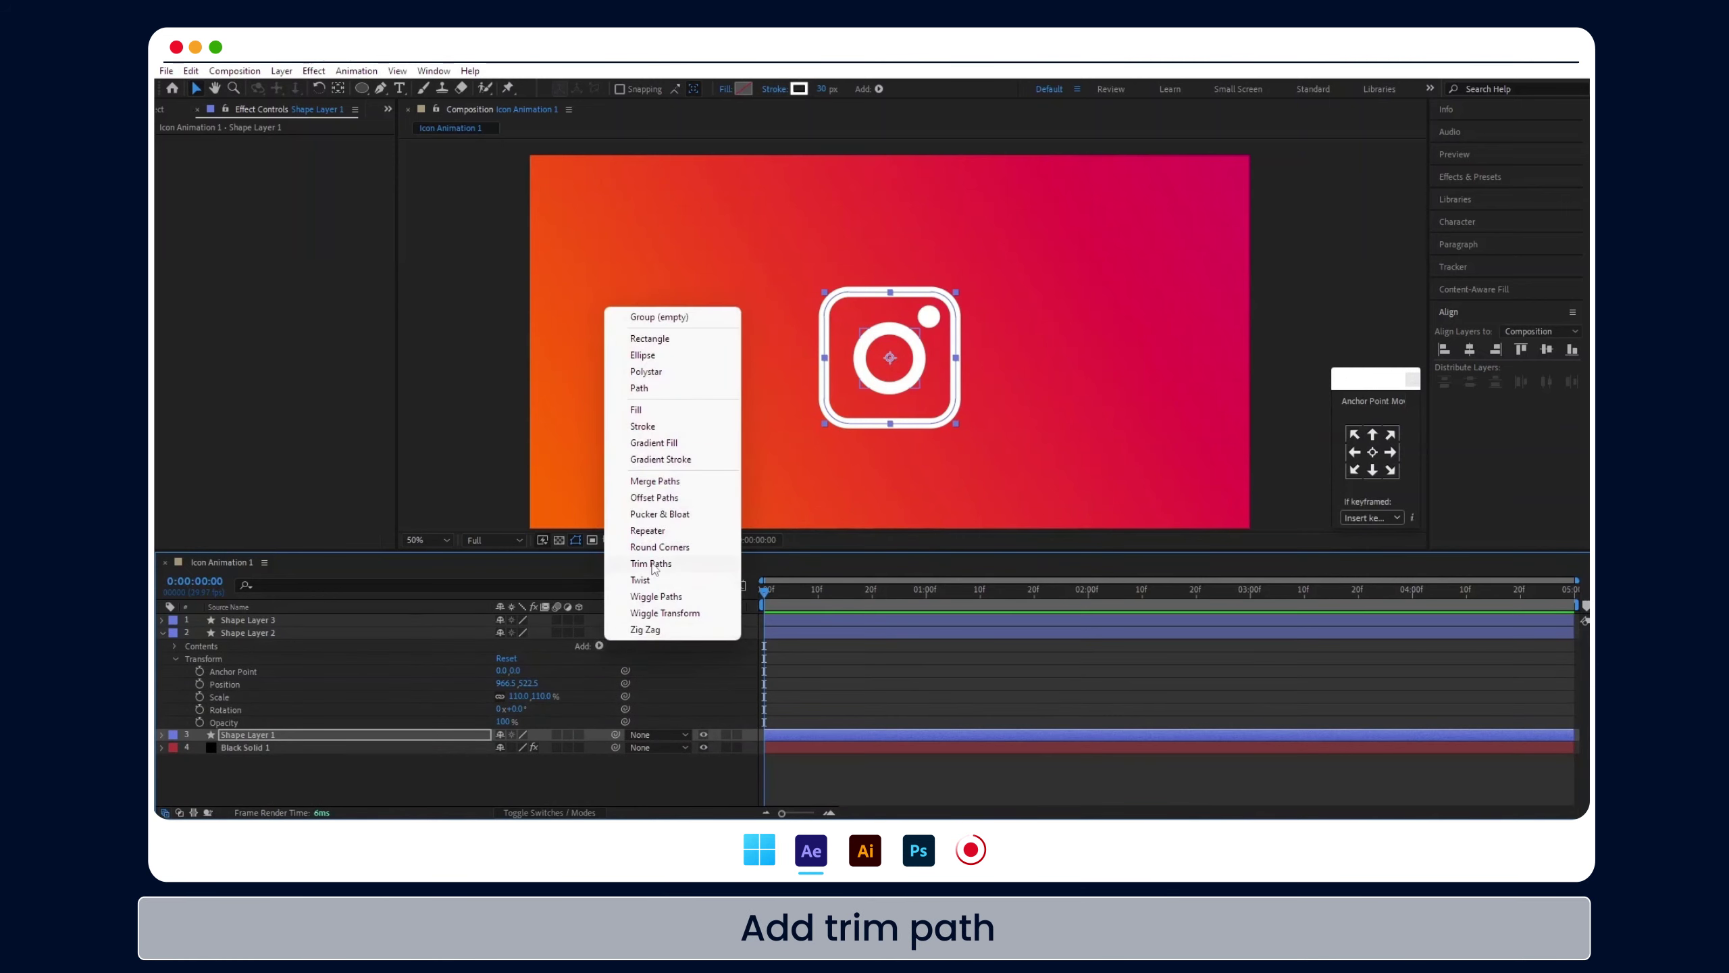
left_click(651, 576)
left_click(162, 632)
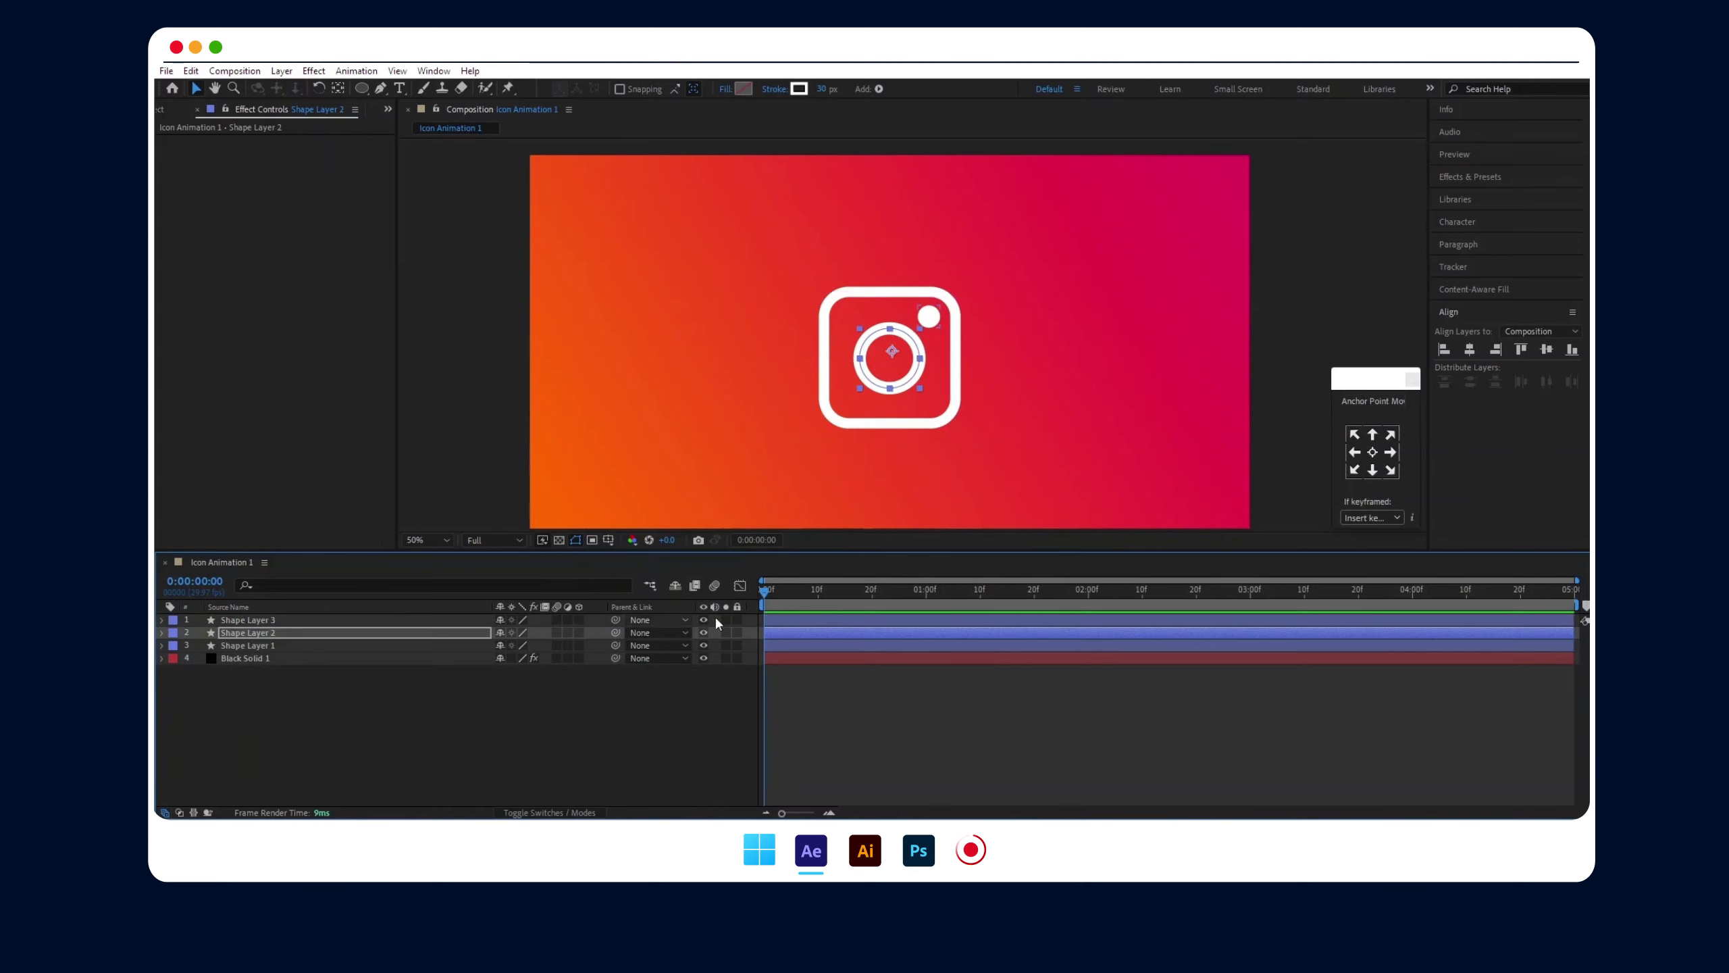
- Scale the white dot down to 85%, move it onto the ring's top, and centre it horizontally
left_click(785, 617)
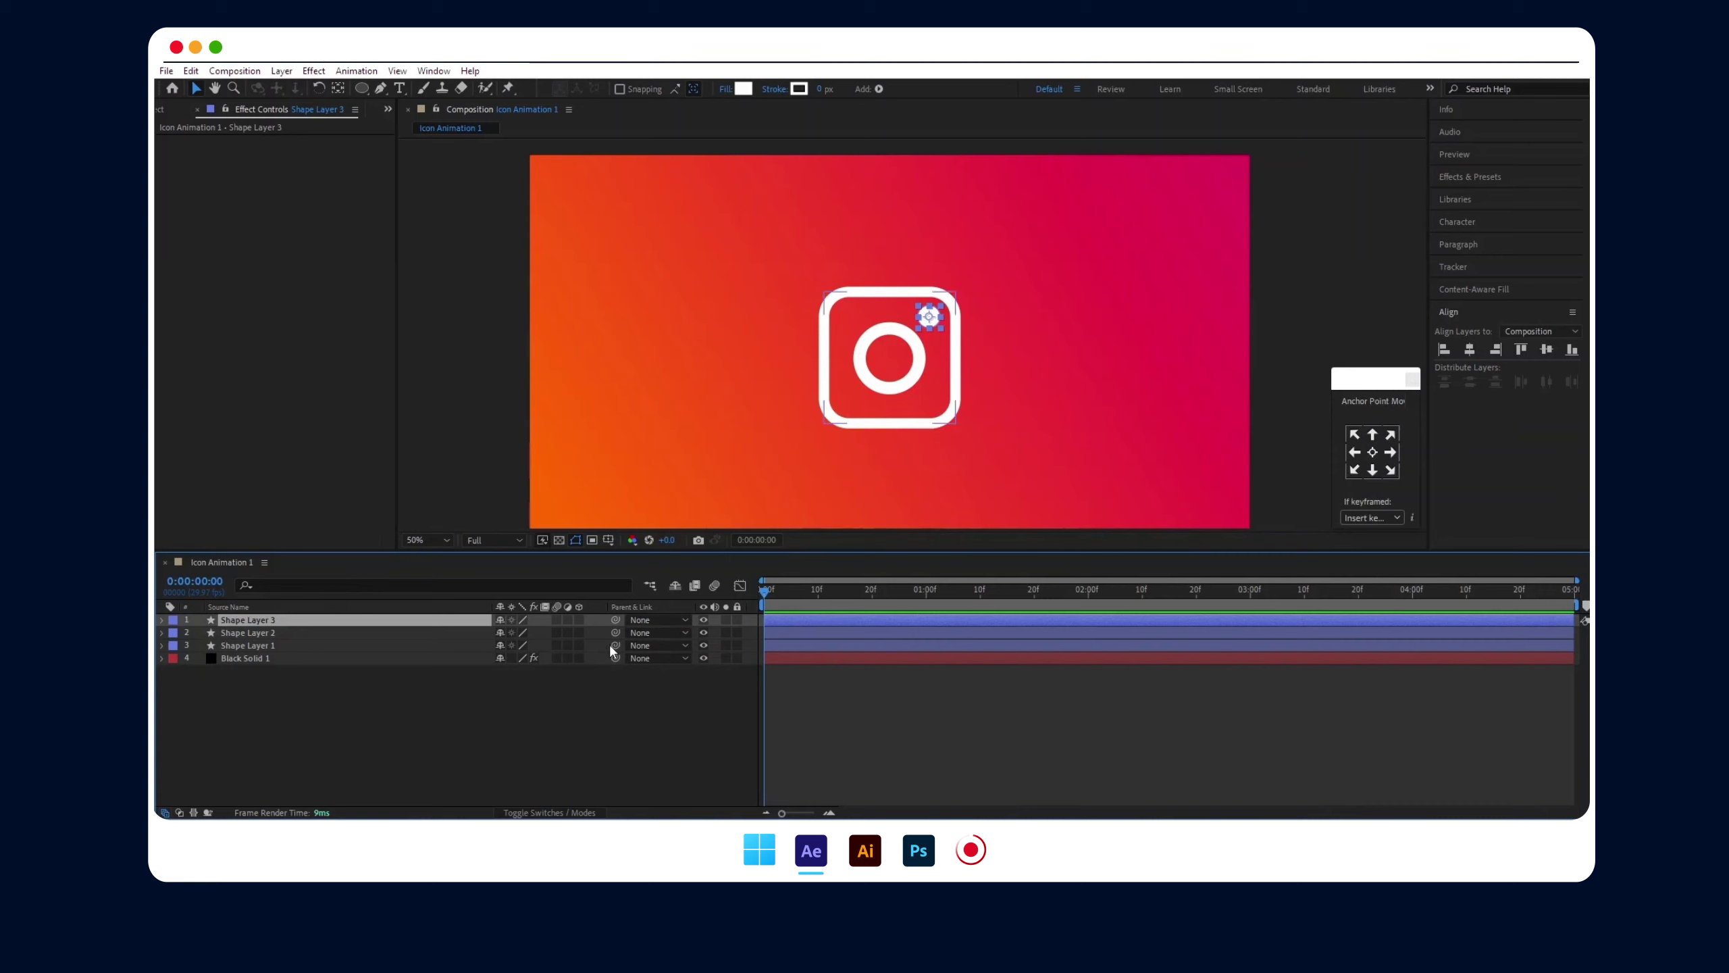
key("s")
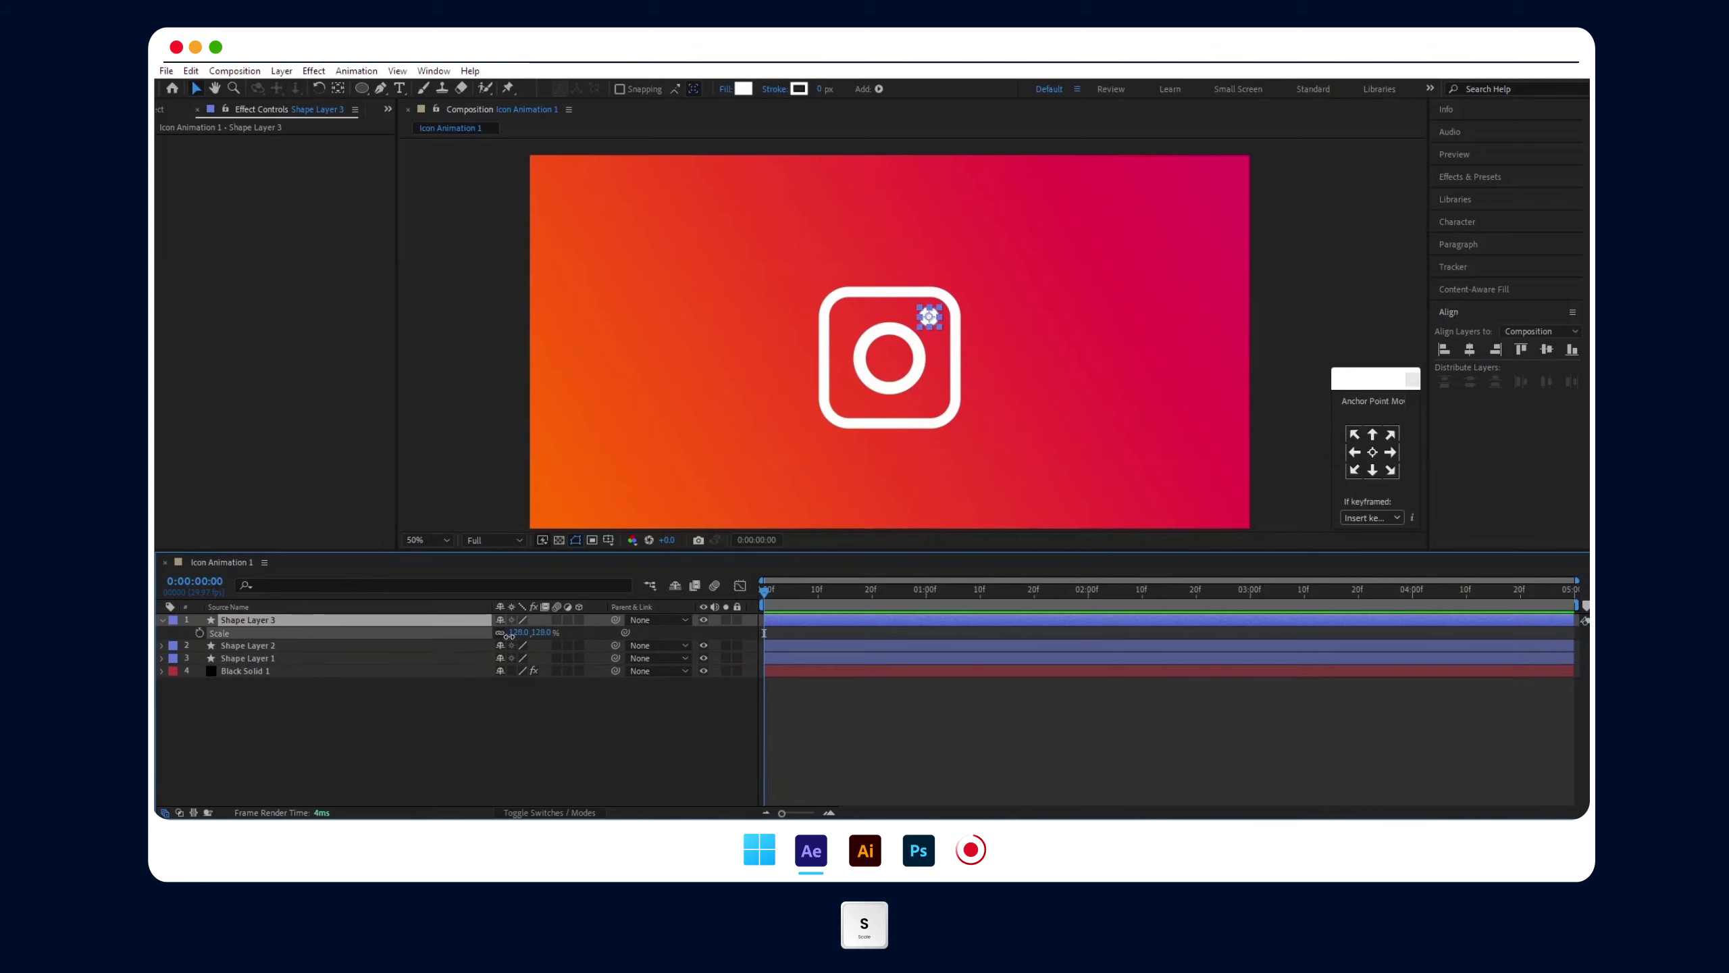
scroll(912, 339, "up", 1)
scroll(937, 301, "up", 1)
left_click_drag(960, 291, 798, 335)
left_click_drag(518, 632, 484, 632)
left_click(1470, 349)
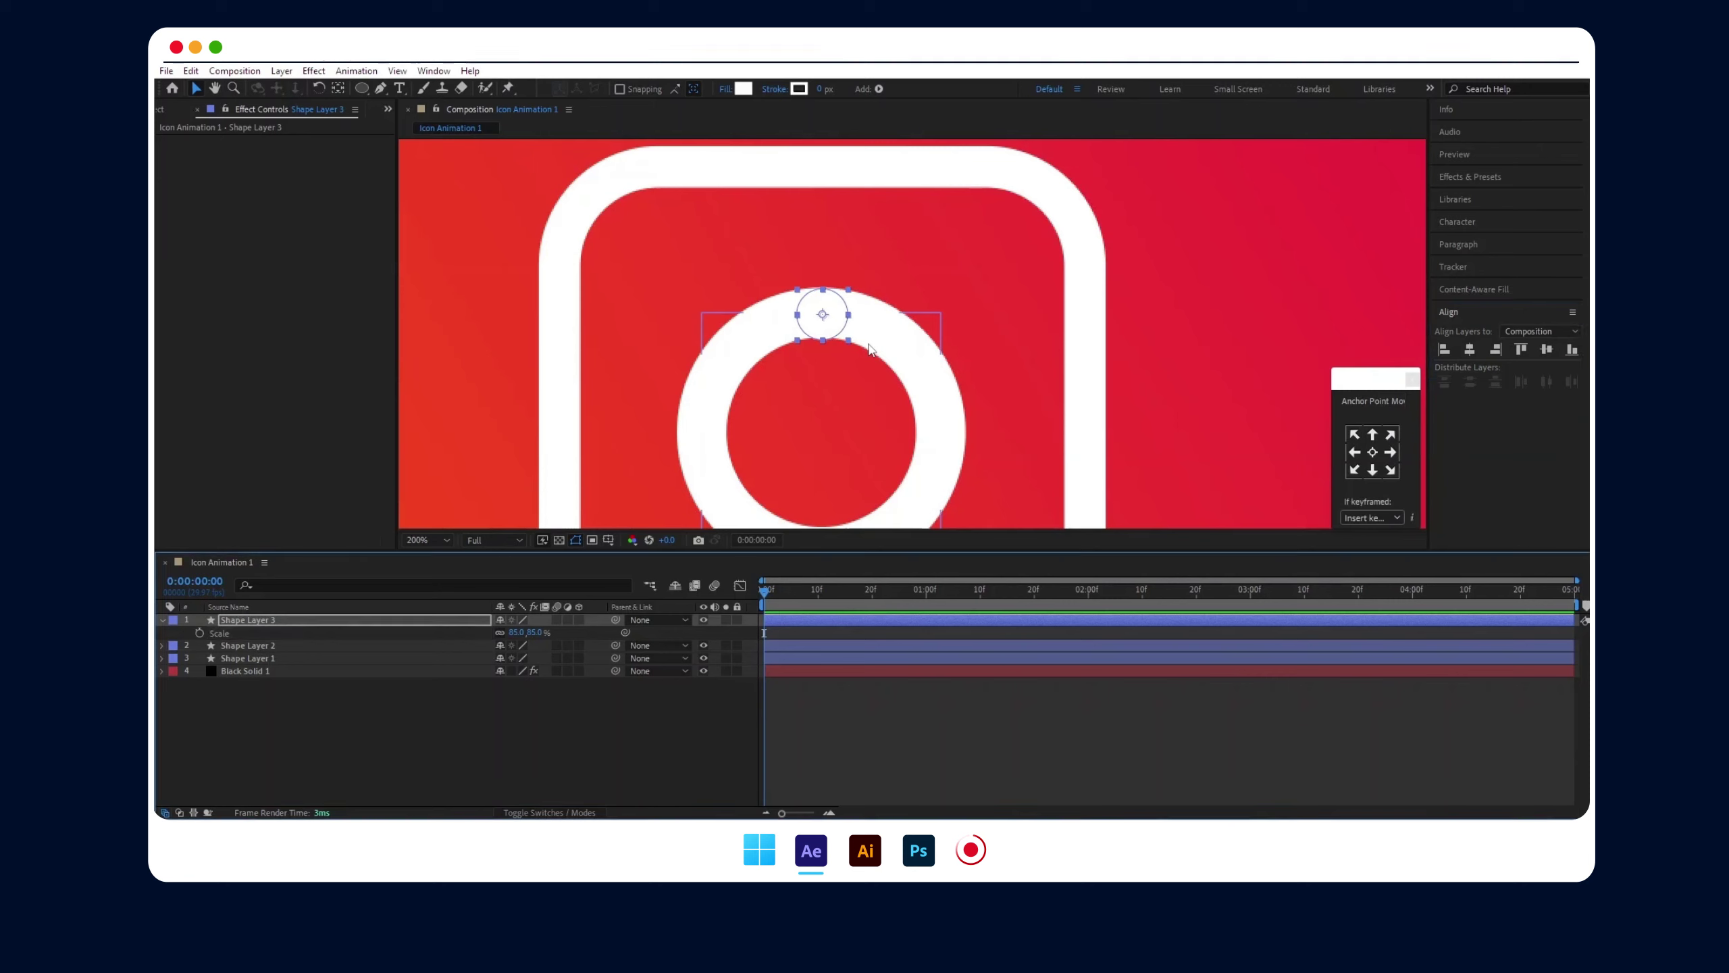
key("comma")
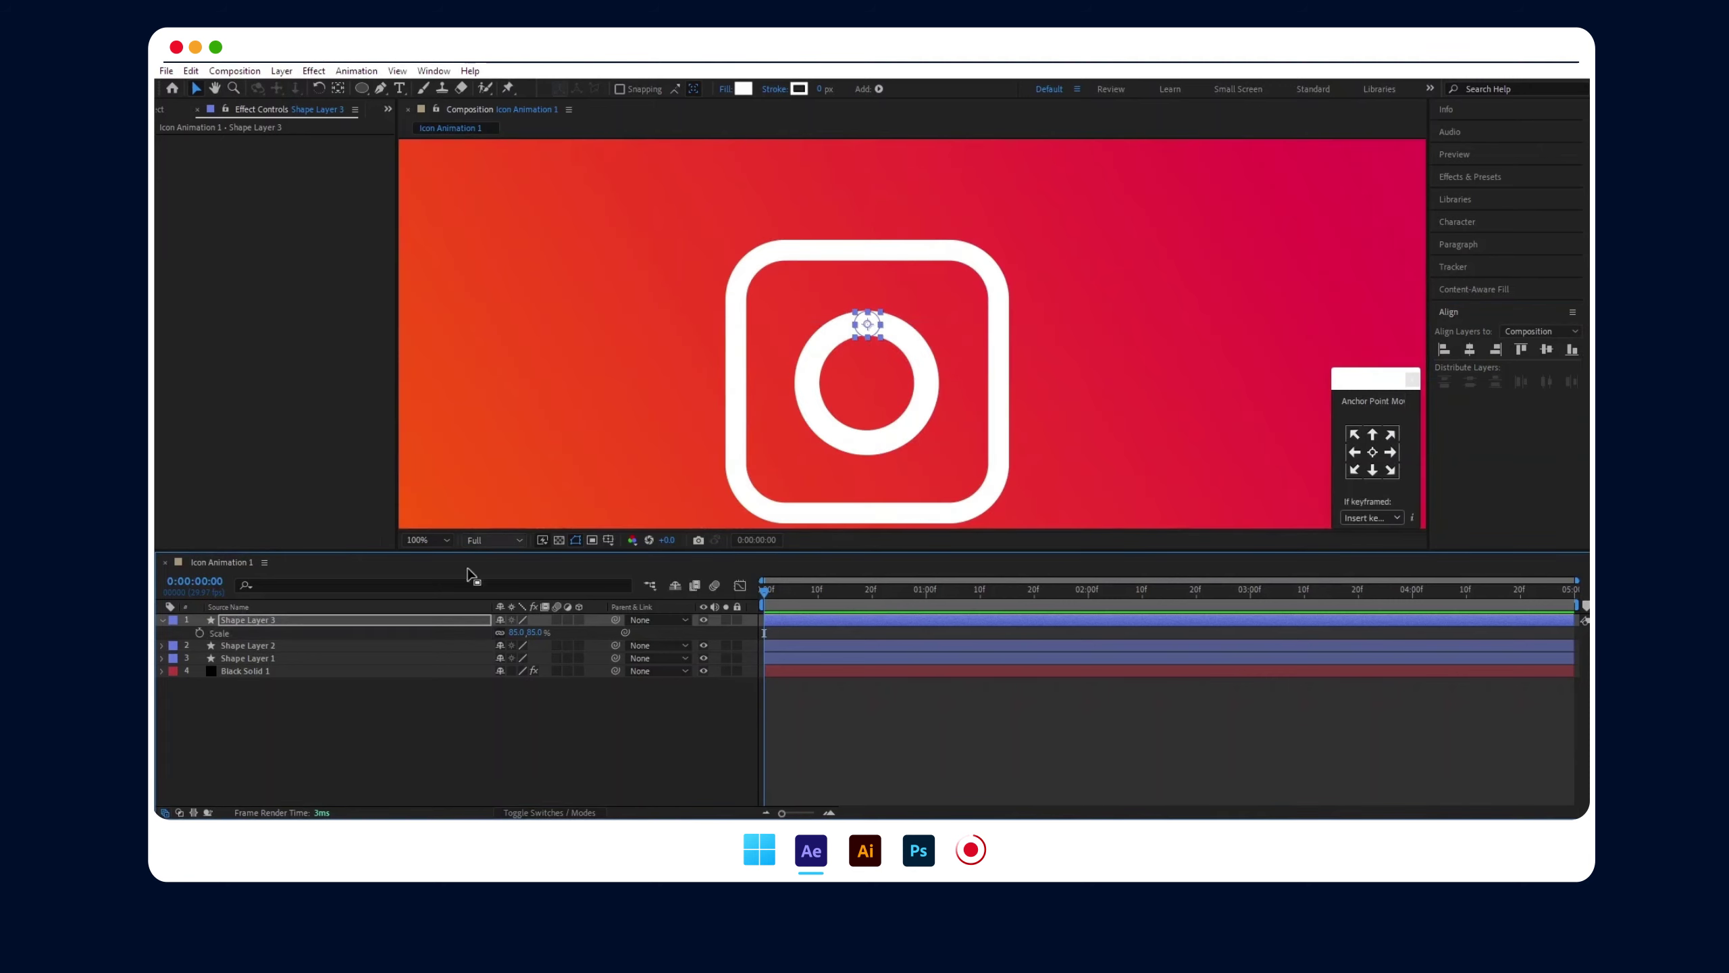
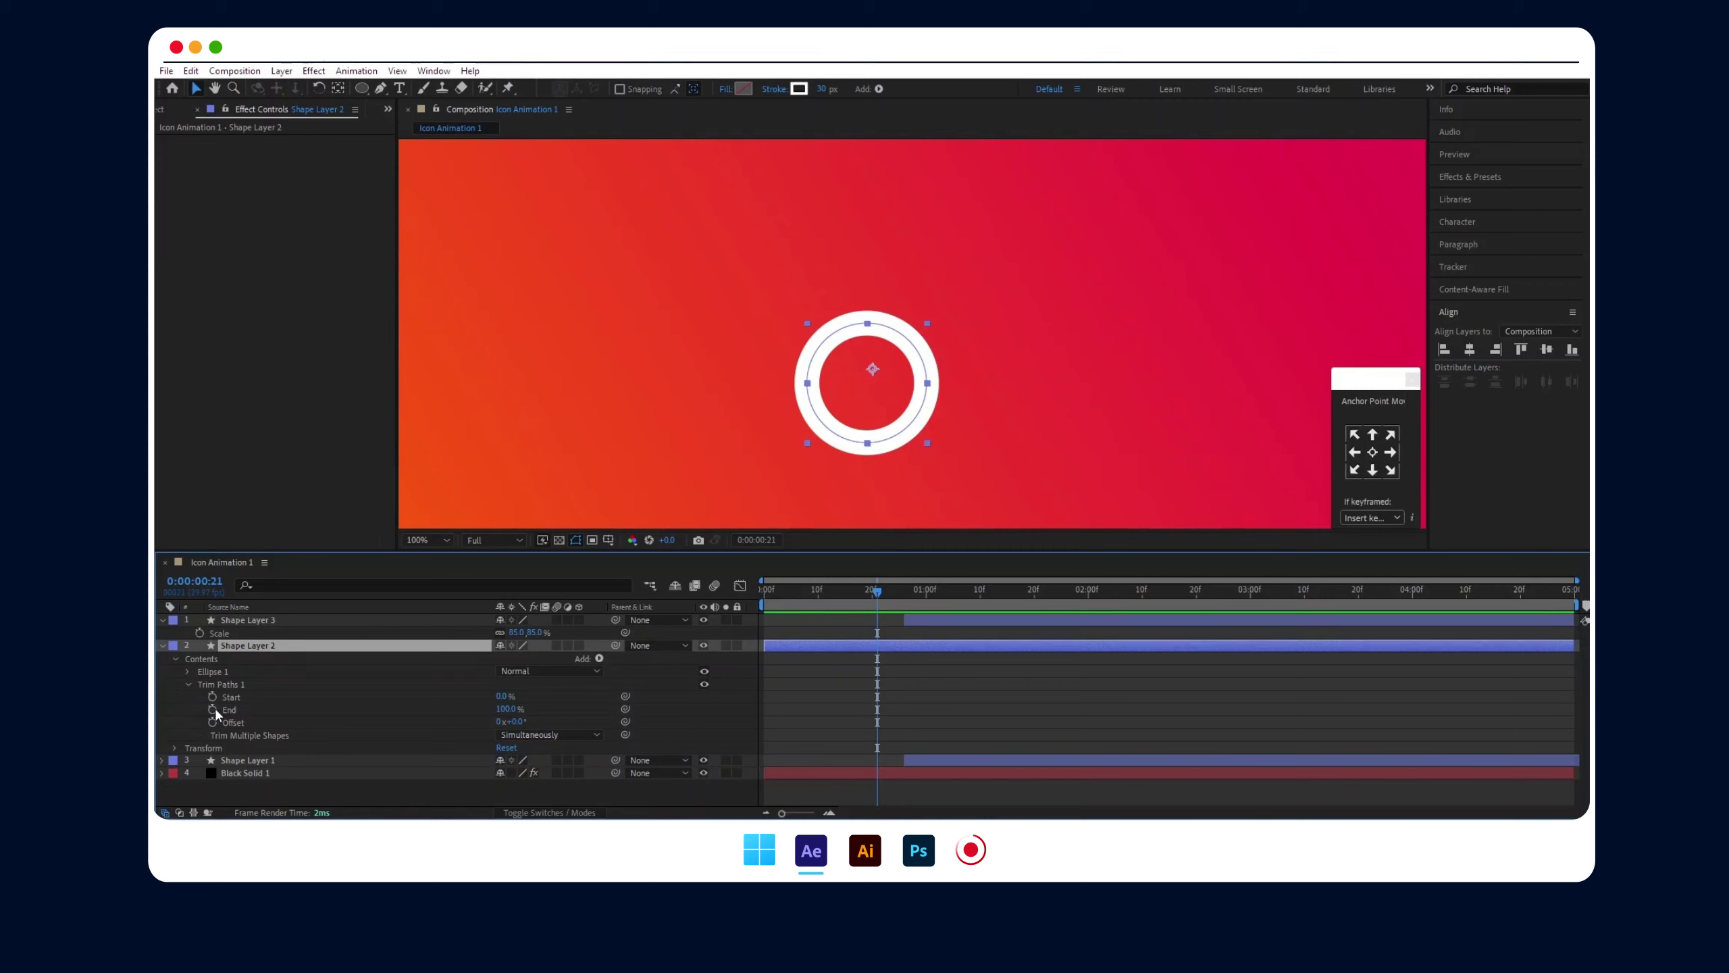
- Keyframe the ring's Trim Paths End from 0% at the first frame, Easy Ease both keys, and preview
left_click(213, 707)
left_click_drag(879, 592, 746, 597)
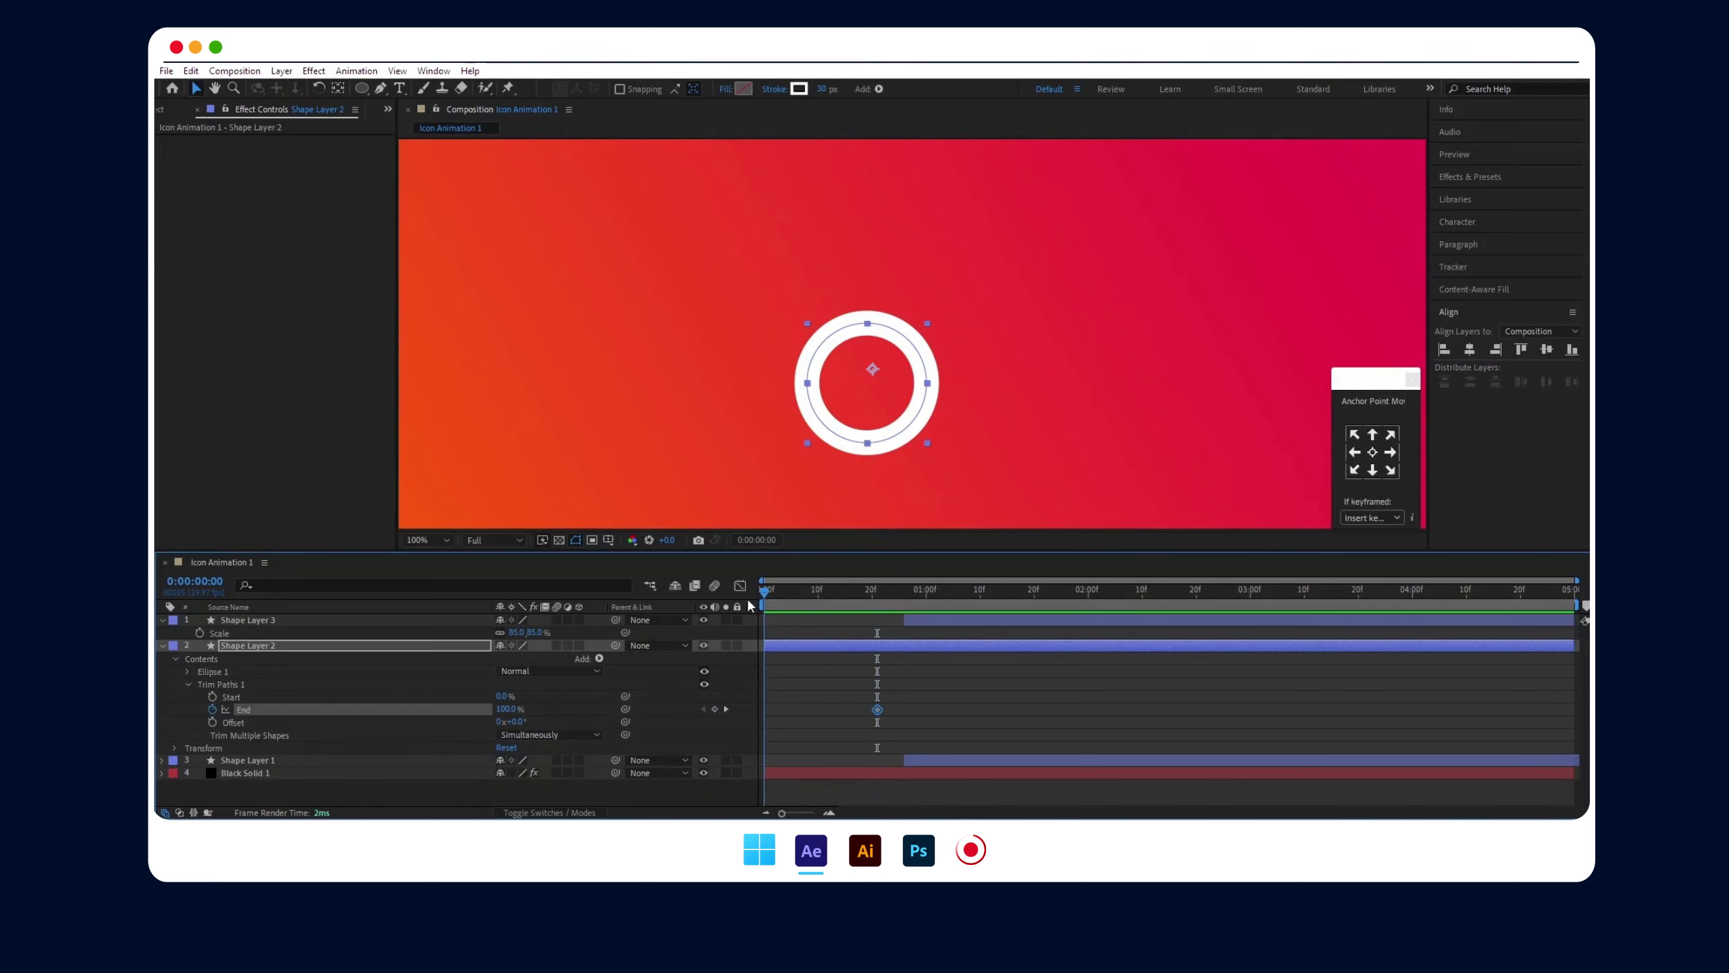
left_click(510, 709)
type("0")
key("Return")
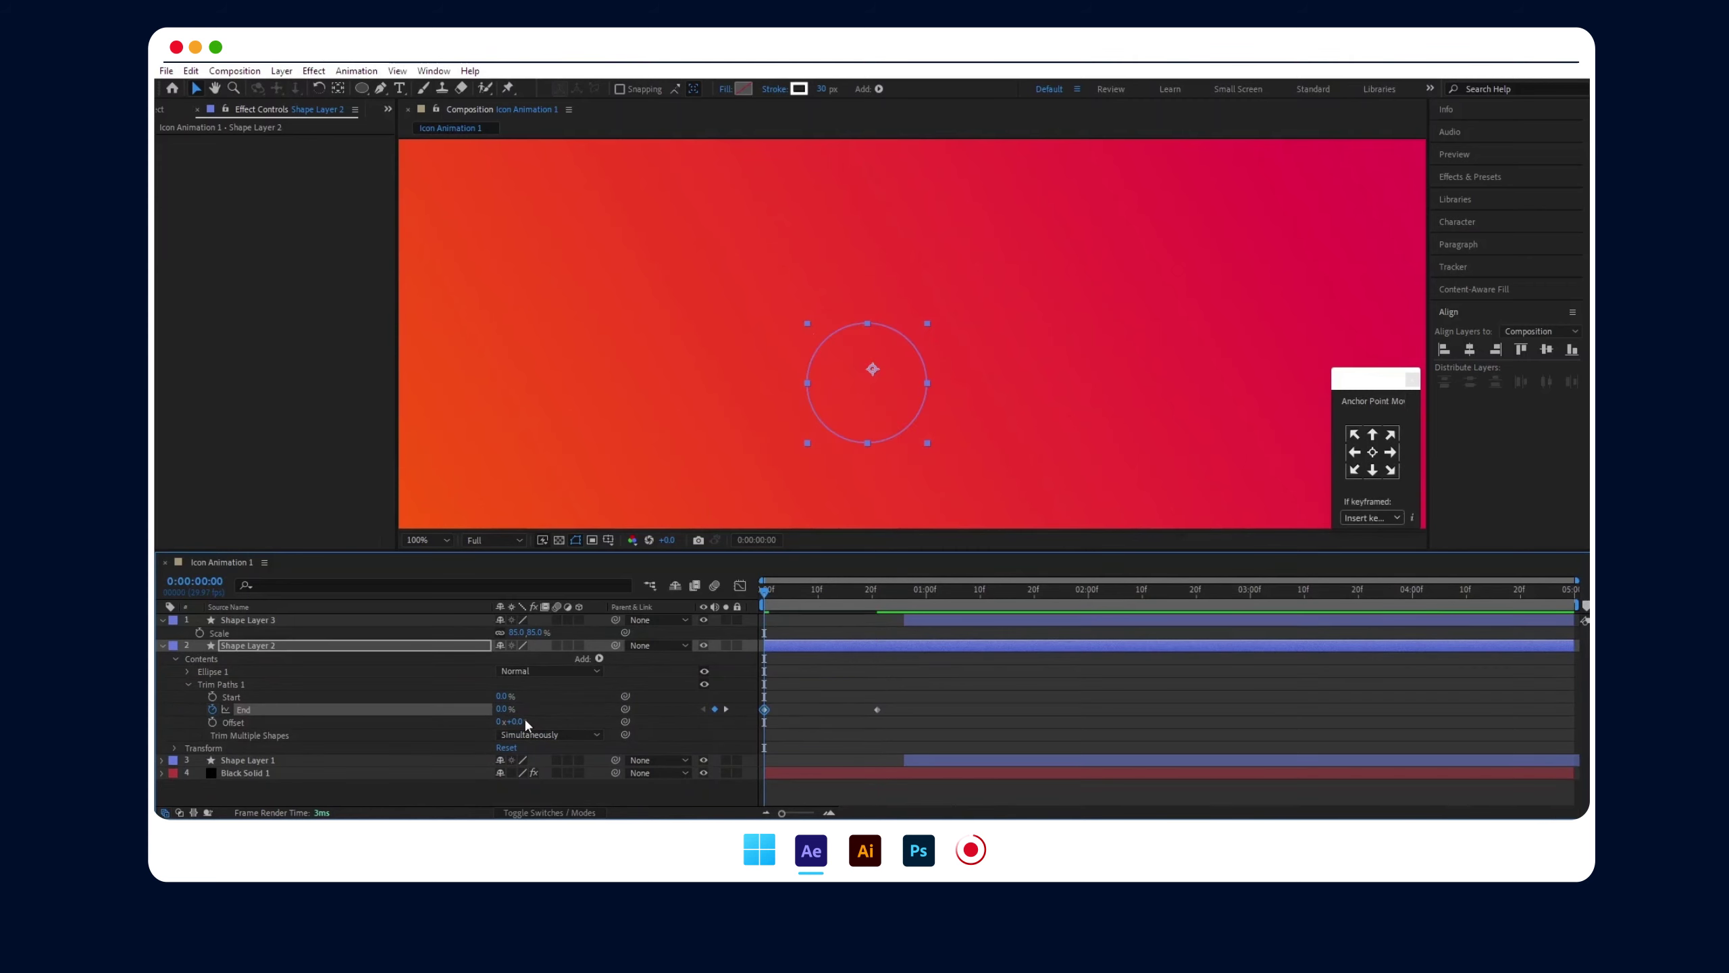
left_click_drag(910, 690, 756, 769)
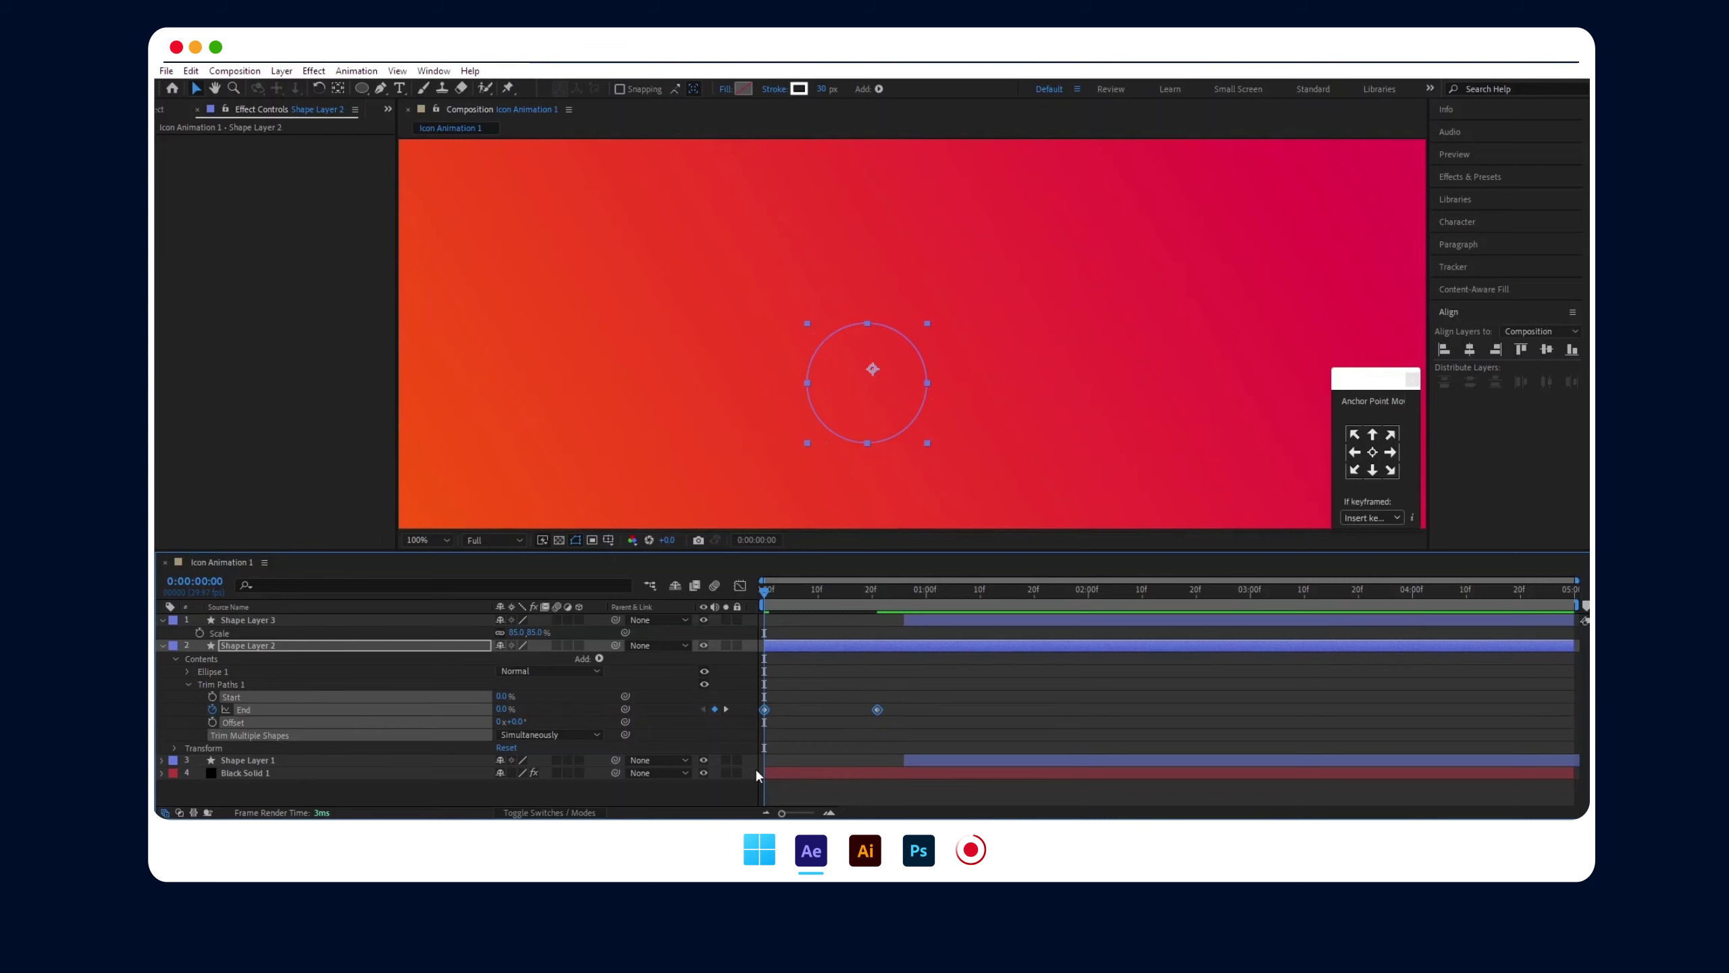
key("F9")
key("space")
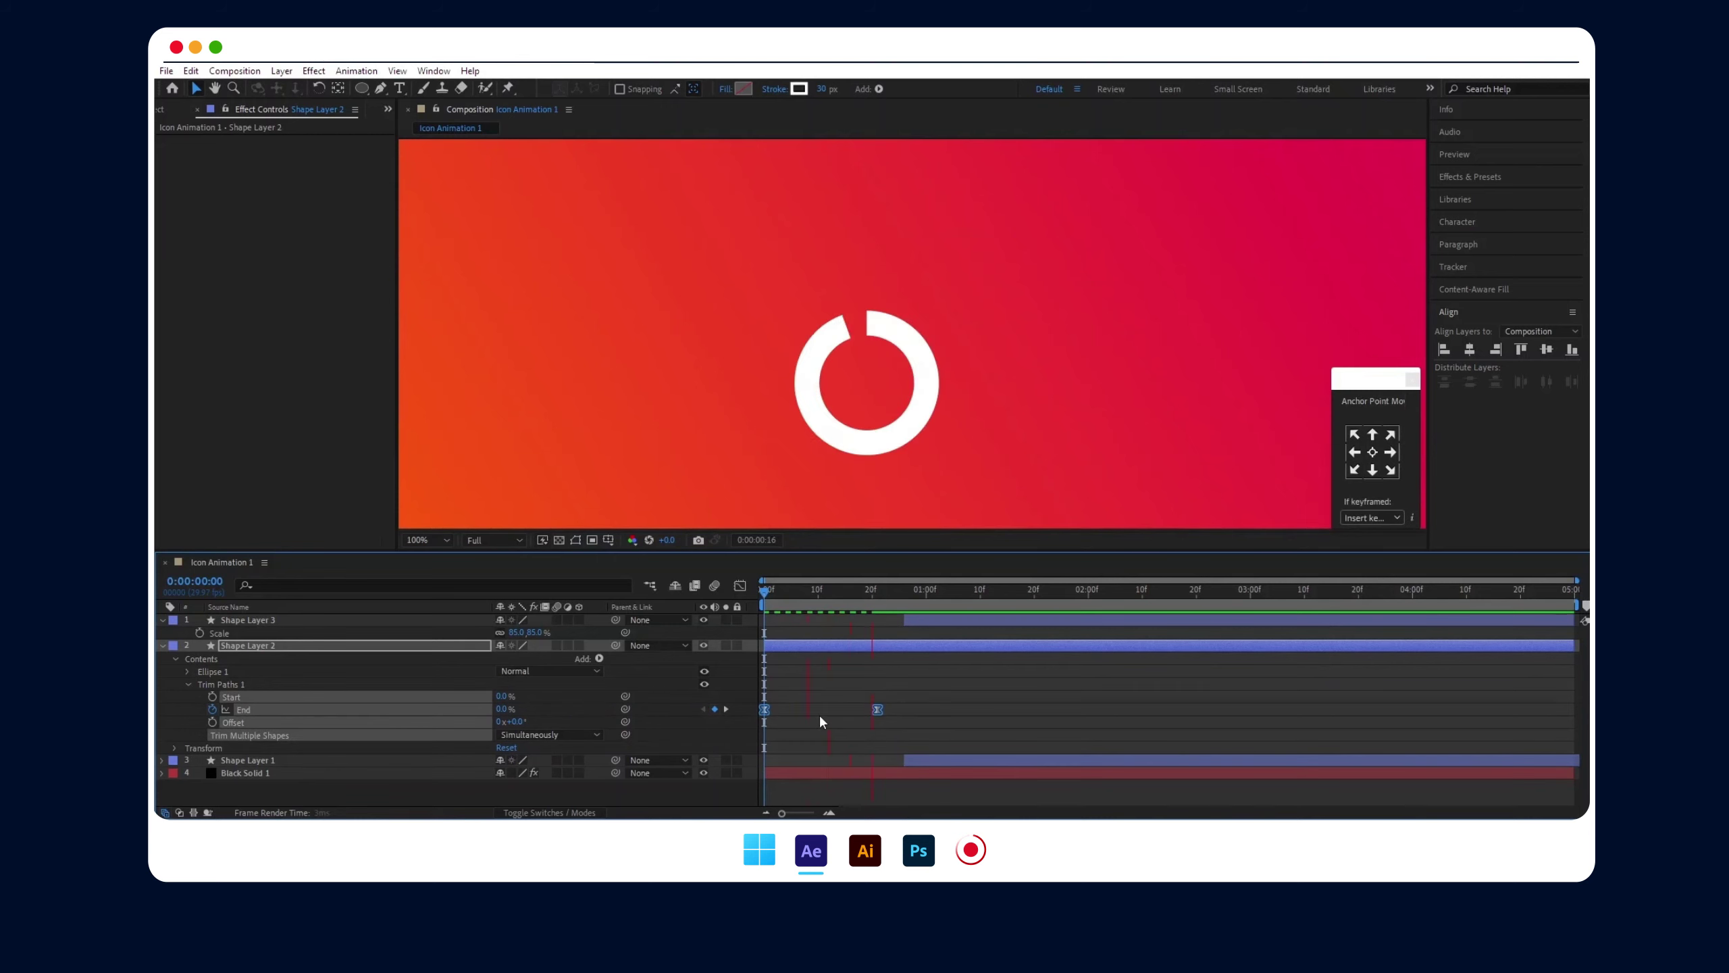
- Set the ring's Ellipse 1 Stroke 1 Line Cap to Round Cap
left_click(188, 684)
left_click(187, 671)
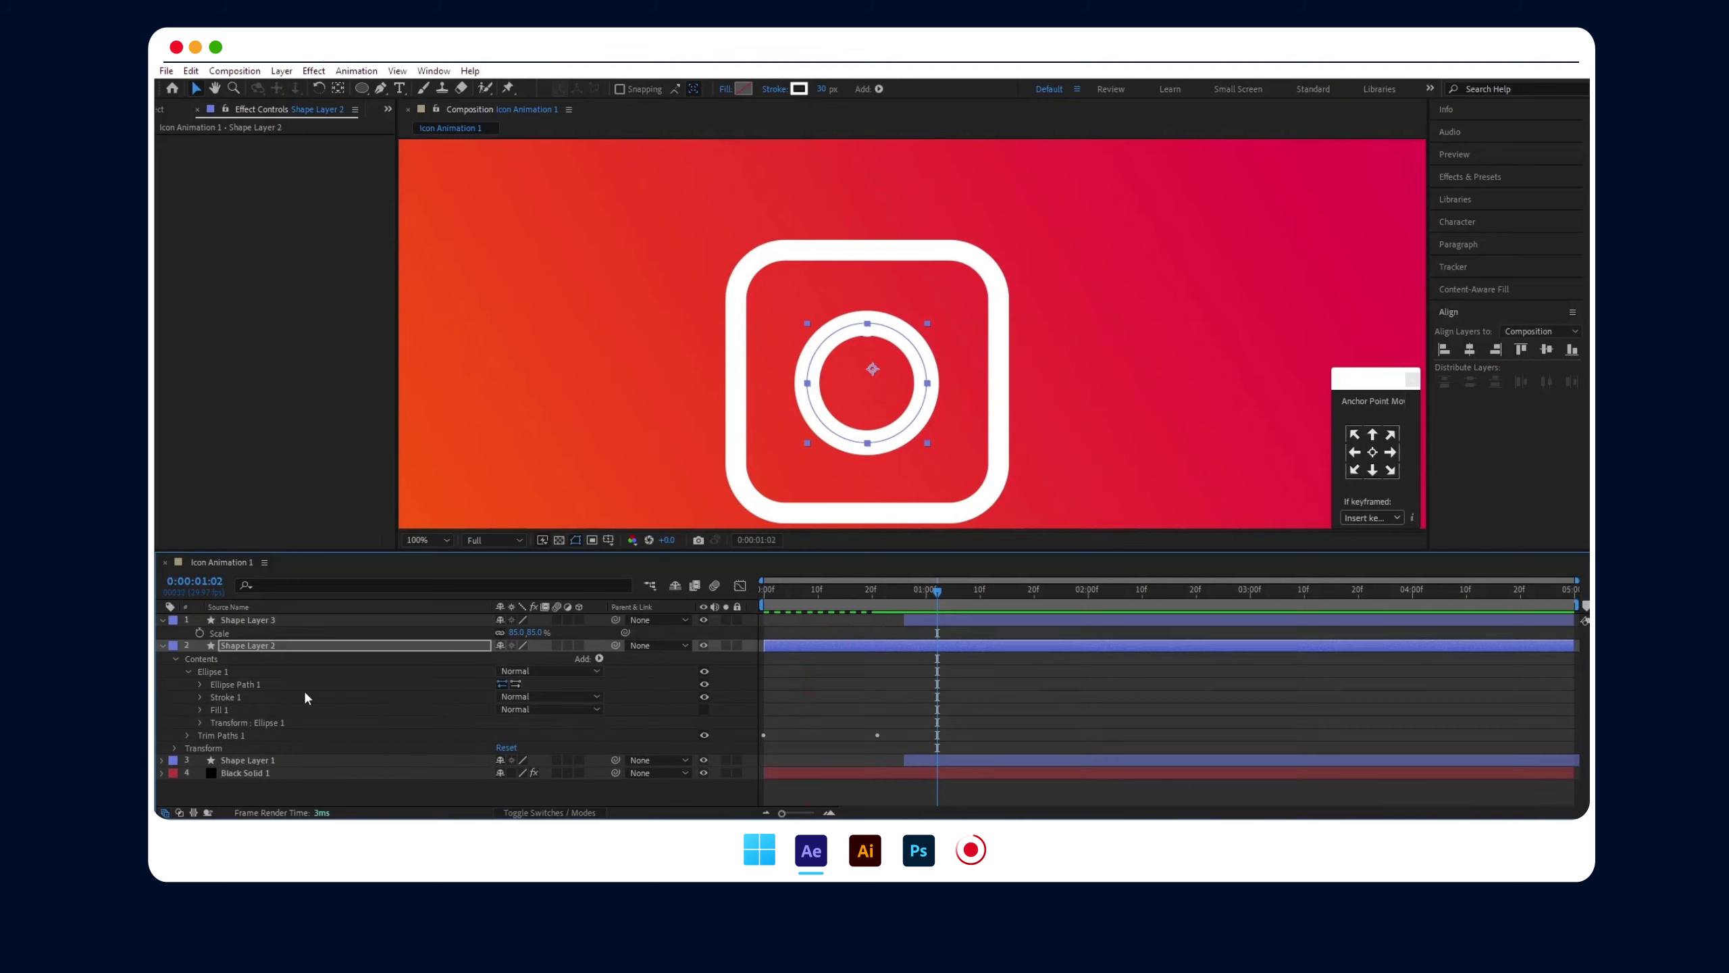
left_click(200, 695)
left_click(550, 735)
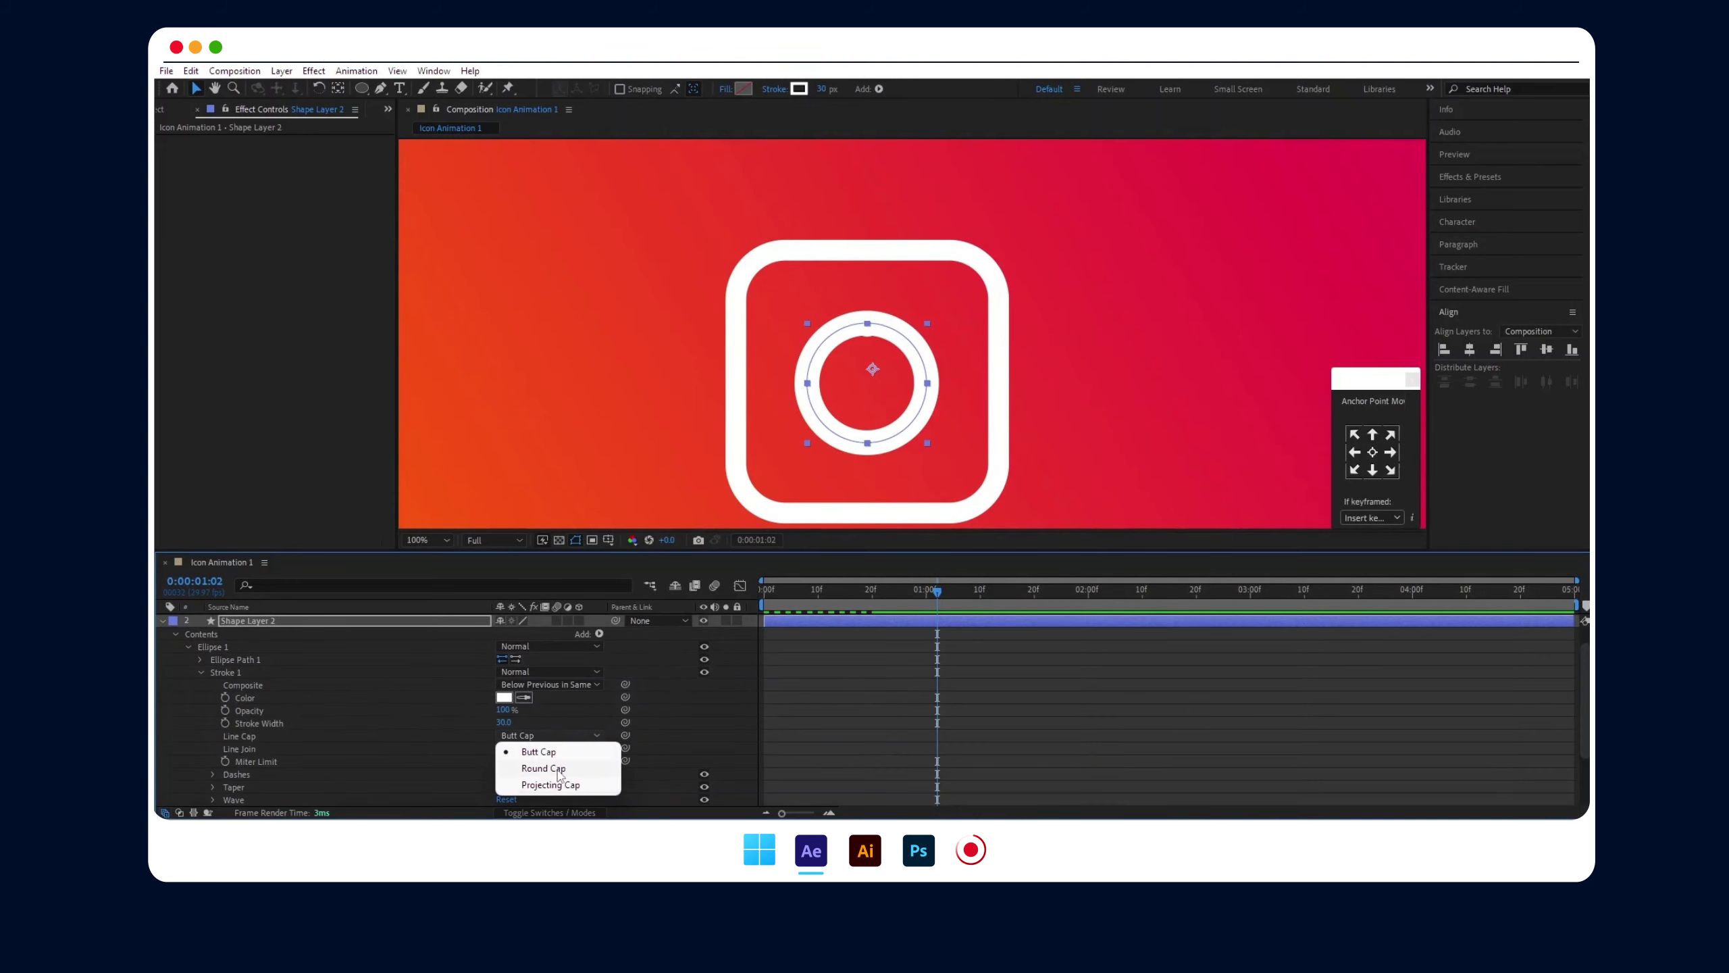
left_click(548, 768)
left_click(200, 672)
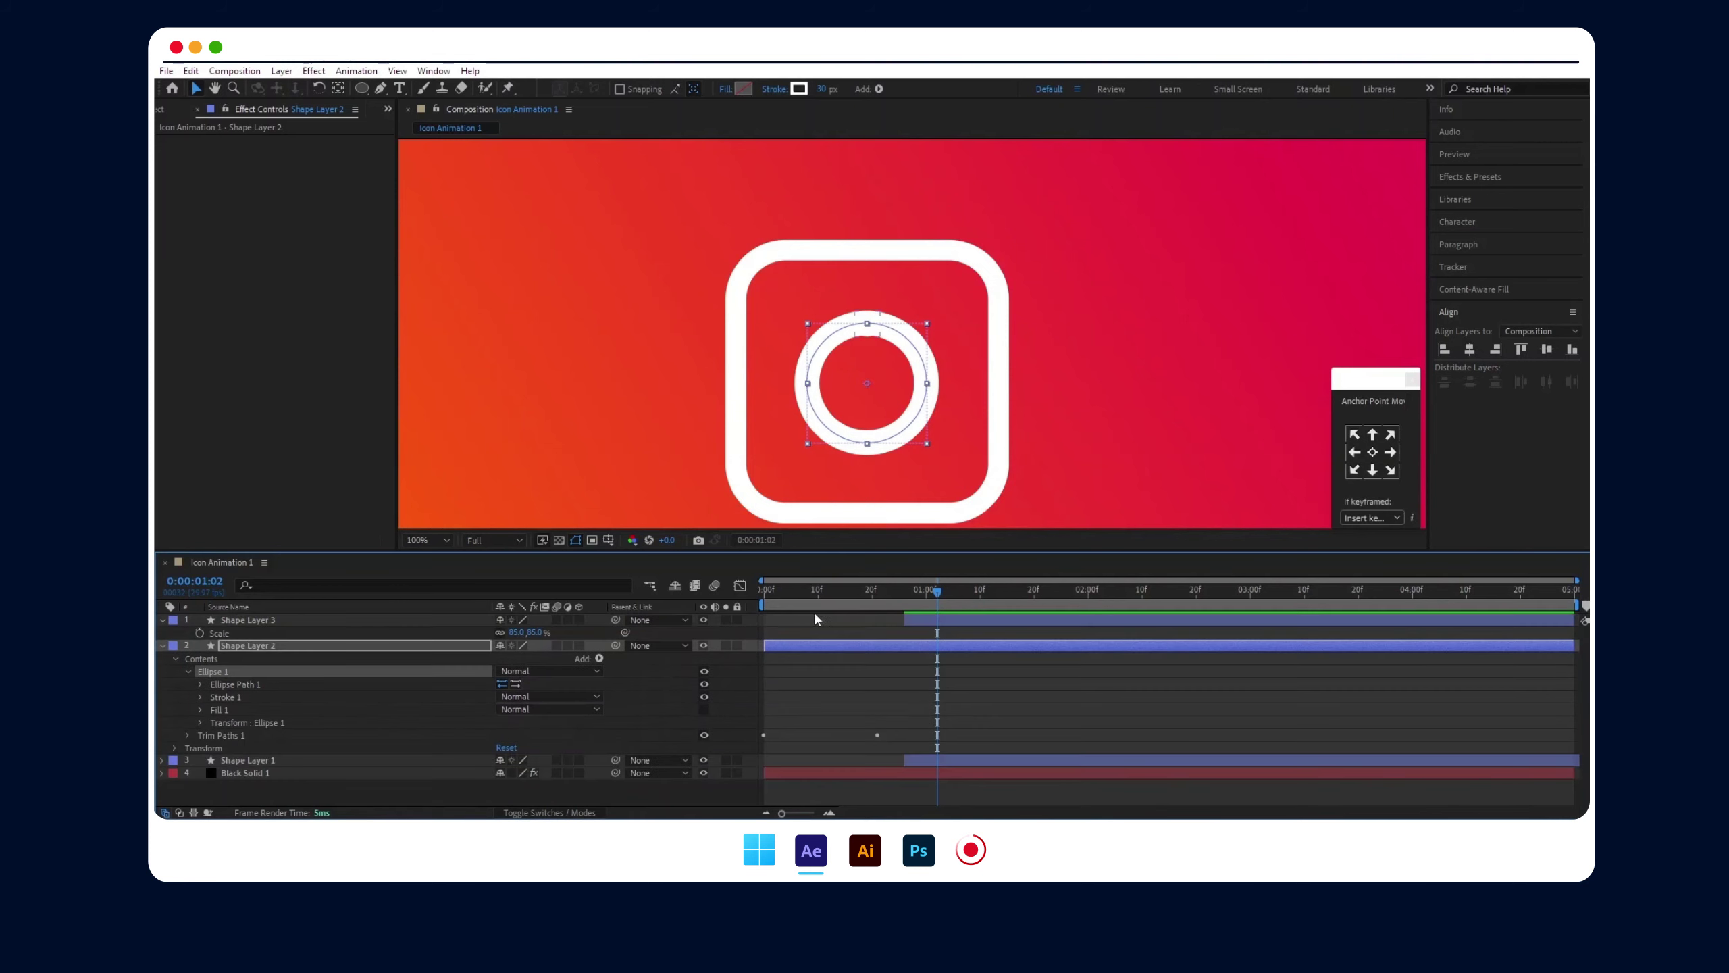
- Preview the ring from the first frame and select Shape Layer 2
key("Home")
key("space")
key("space")
left_click(265, 647)
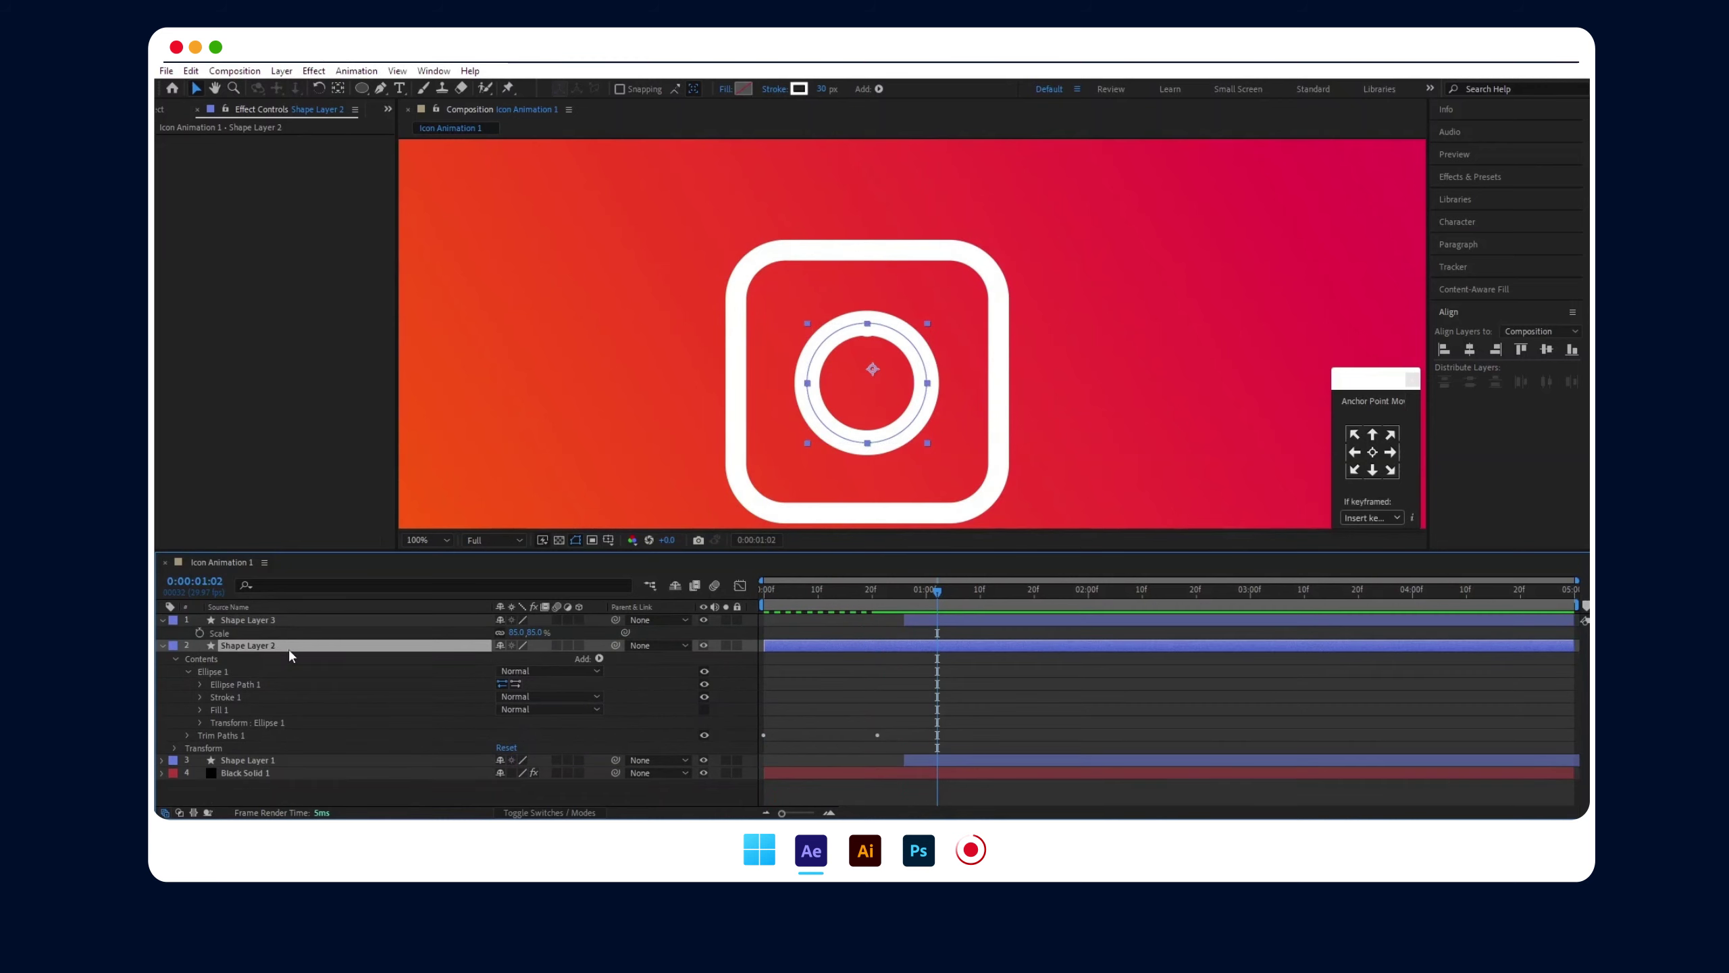
- Push the ring's second Trim Paths End keyframe later so the draw-on runs slower
key("u")
left_click_drag(878, 657, 904, 657)
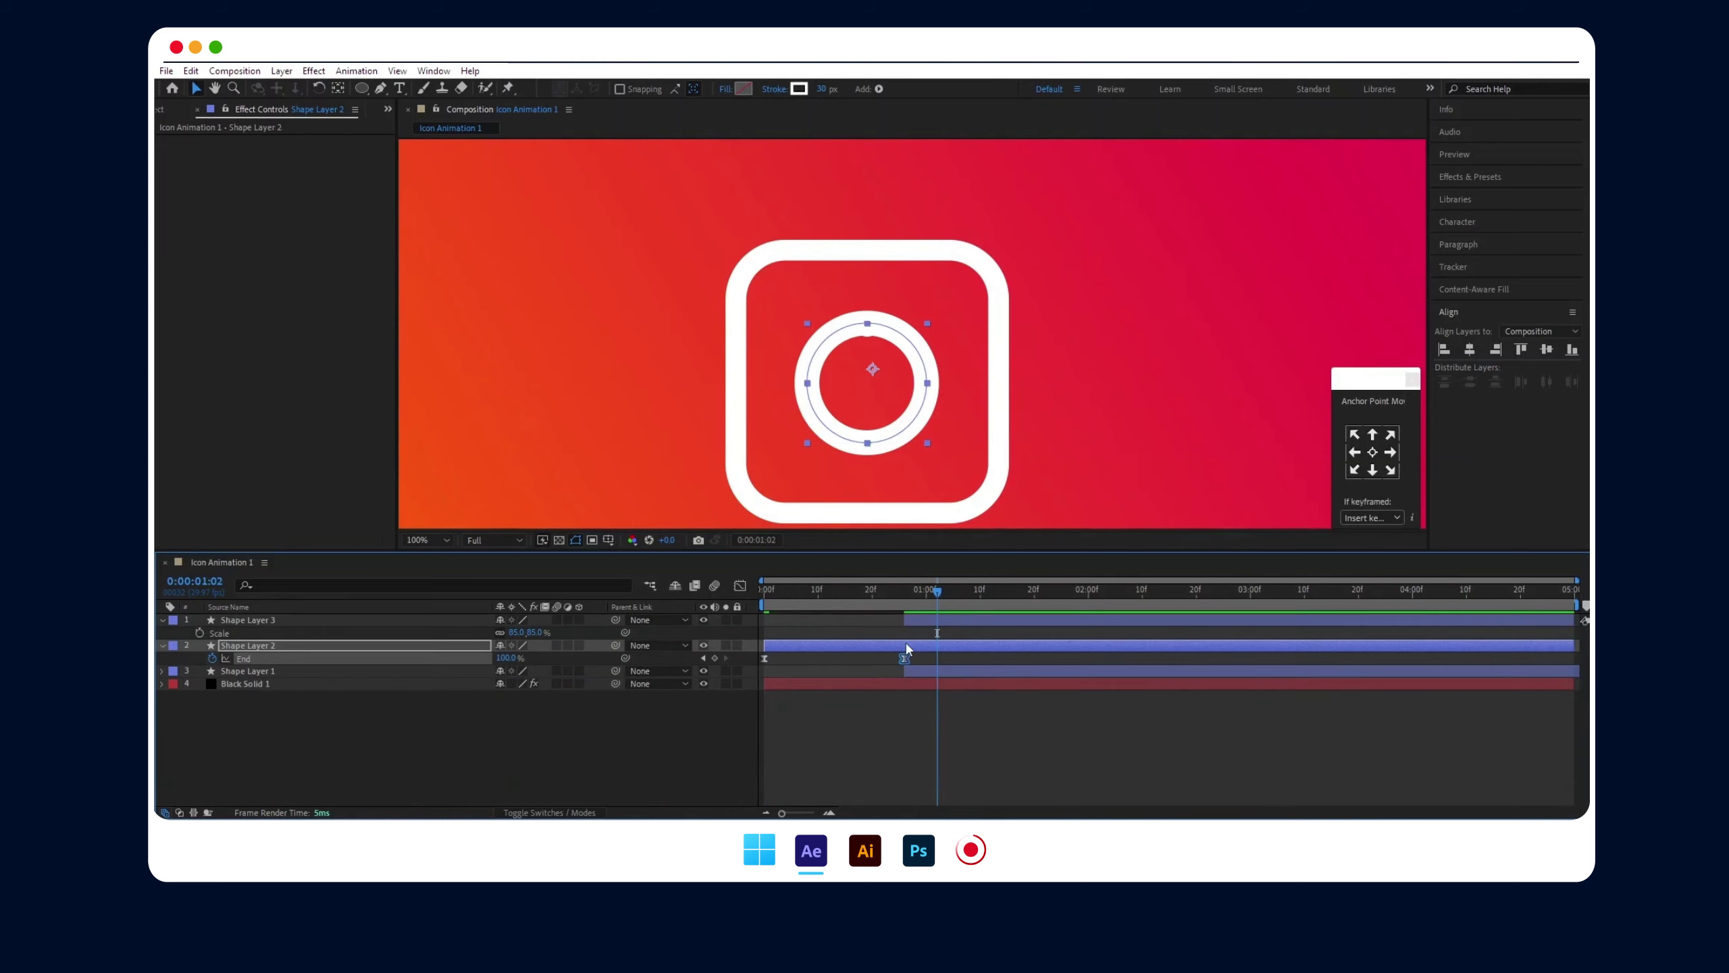
left_click_drag(905, 590, 912, 608)
left_click(916, 633)
left_click(929, 666)
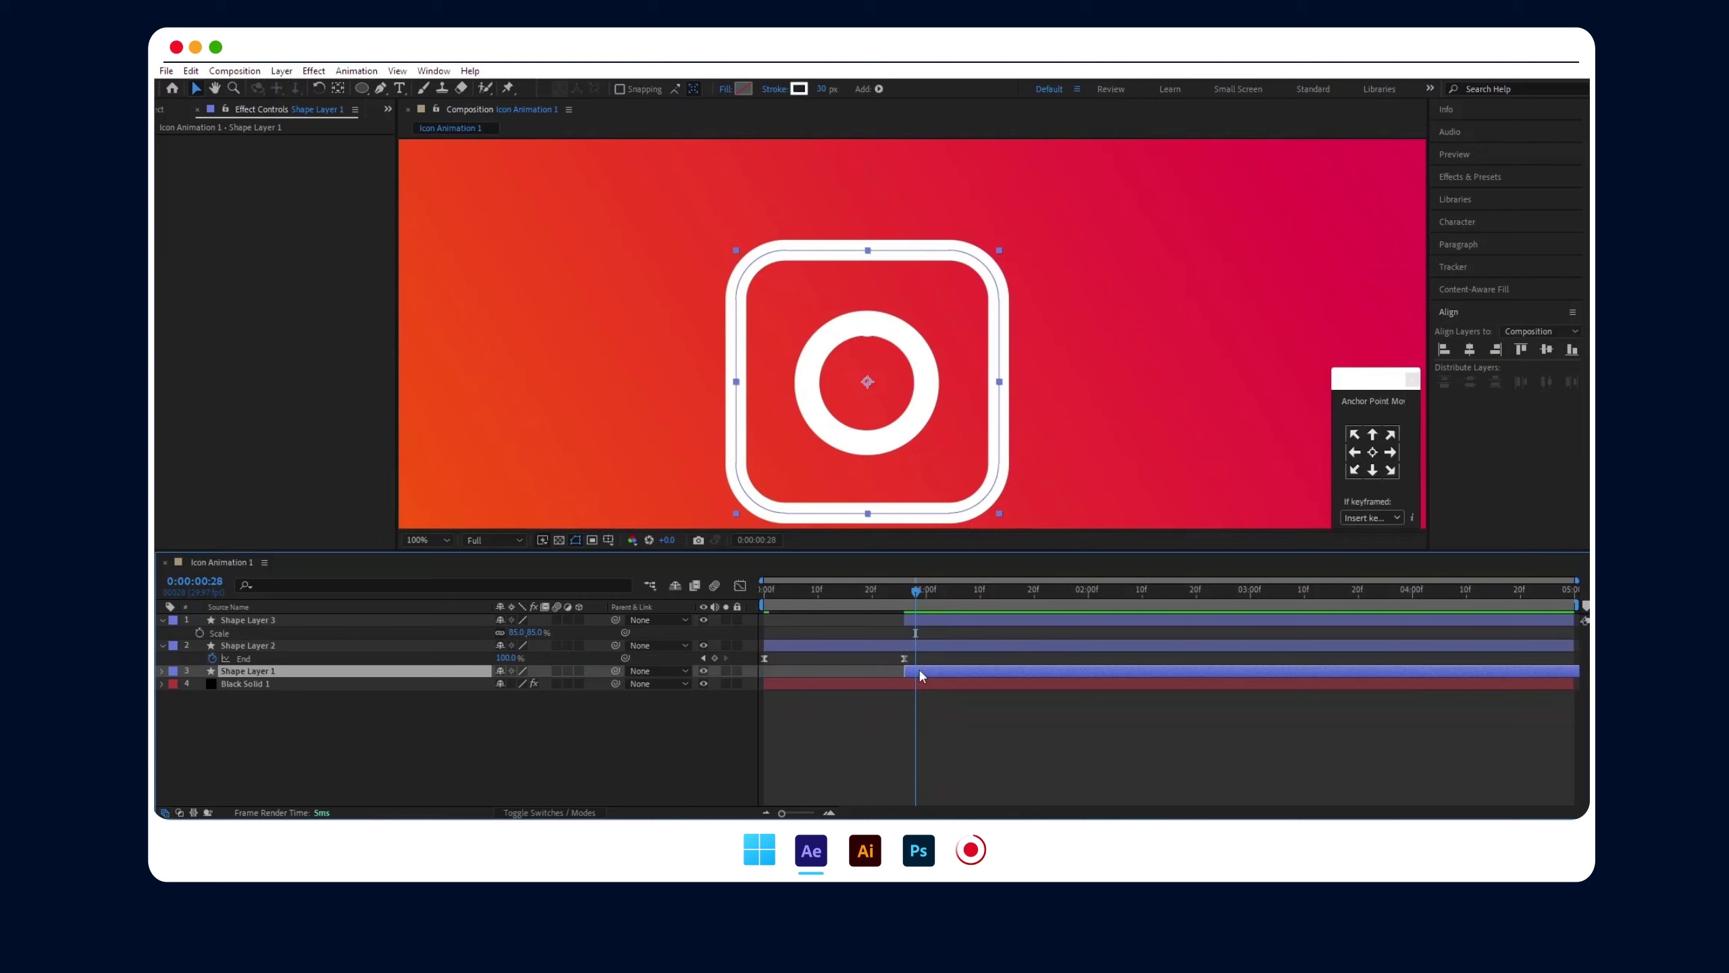
- Set Shape Layer 3's dot Scale to 82% and check it zoomed in and at 100%
left_click(926, 618)
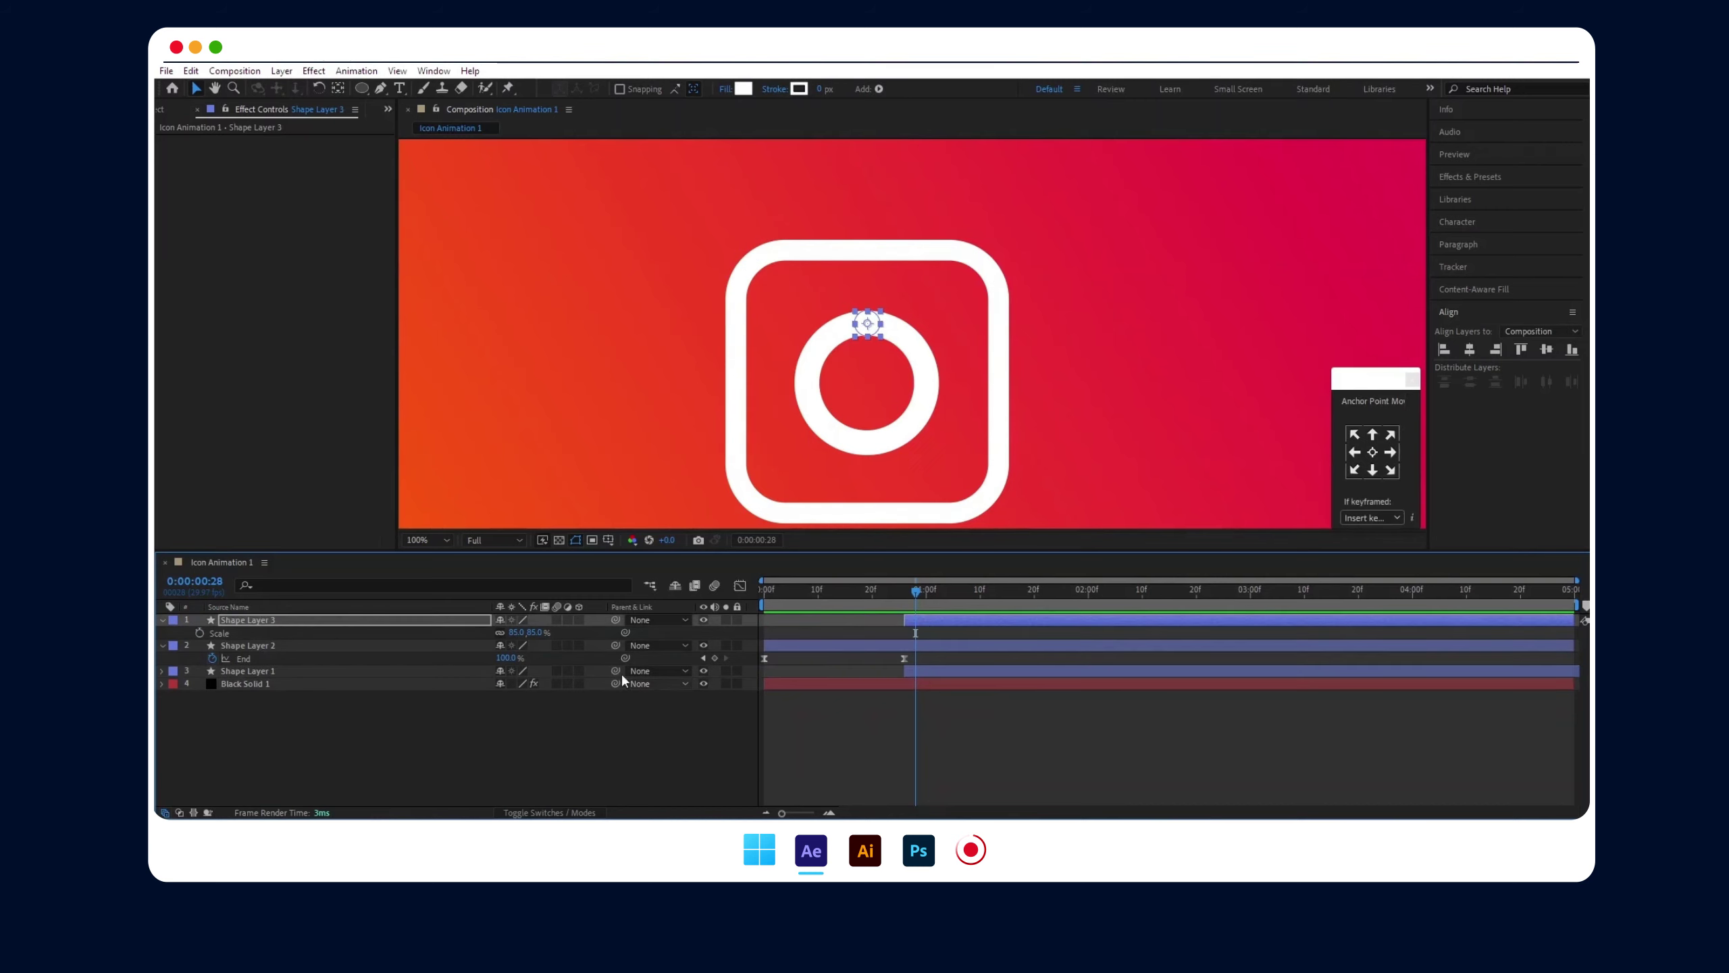
type("82")
key("Return")
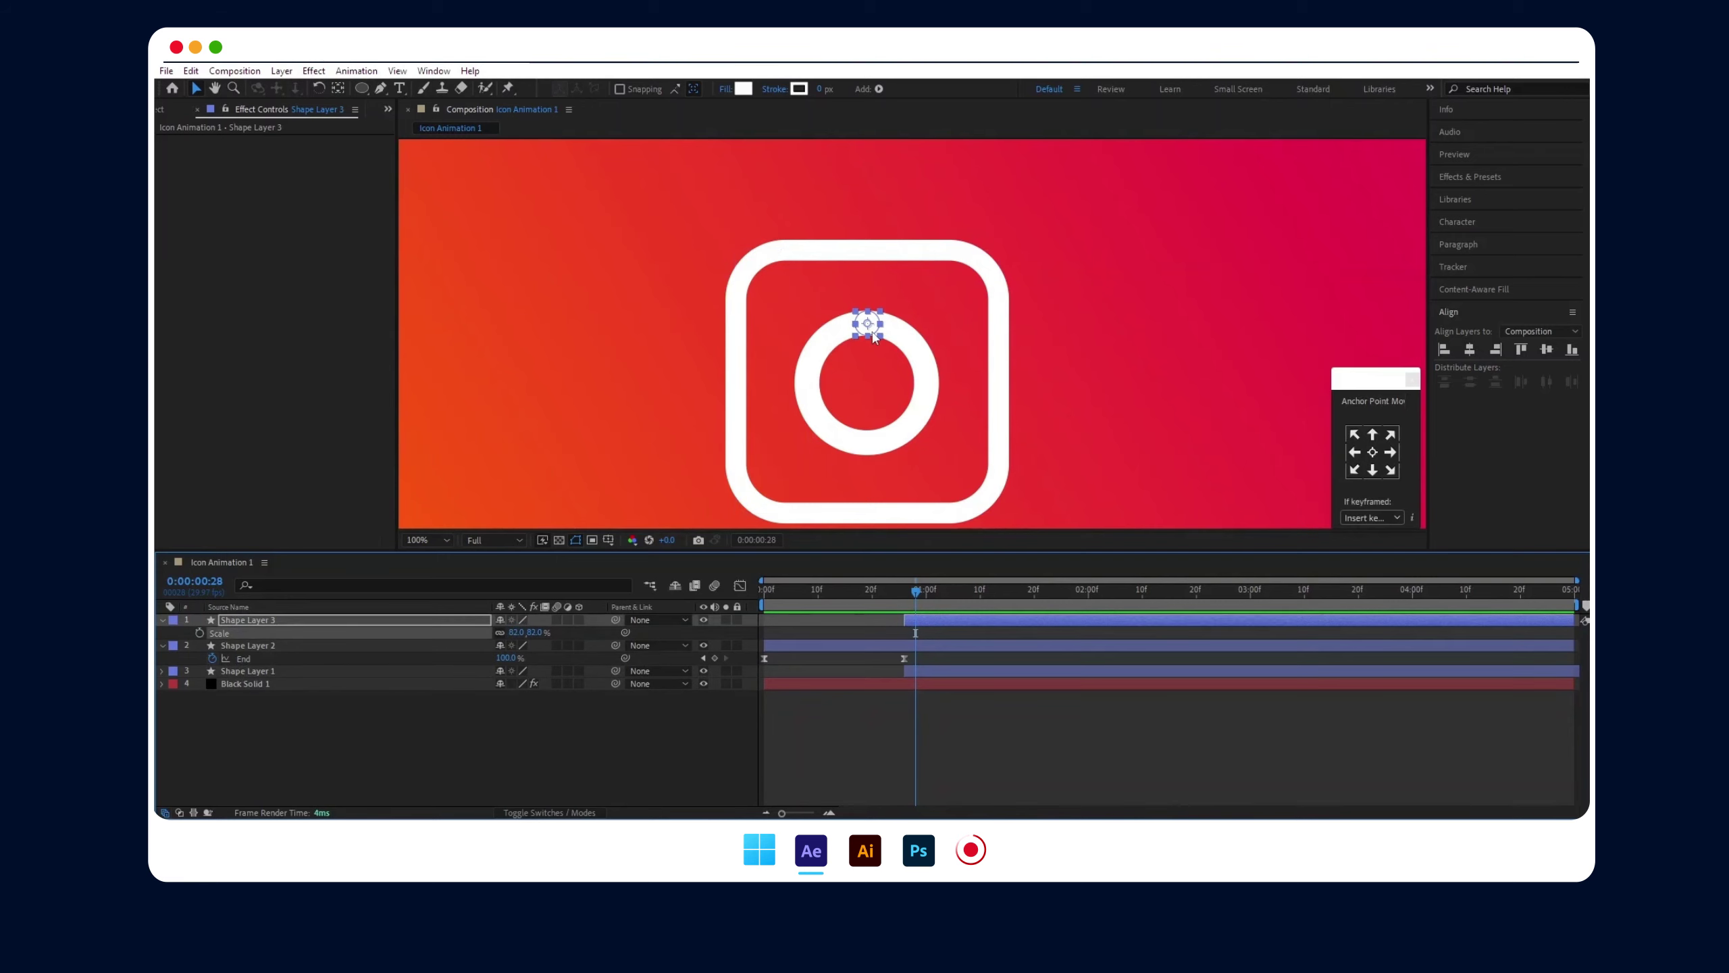
key("period")
key("comma")
left_click_drag(916, 594, 909, 592)
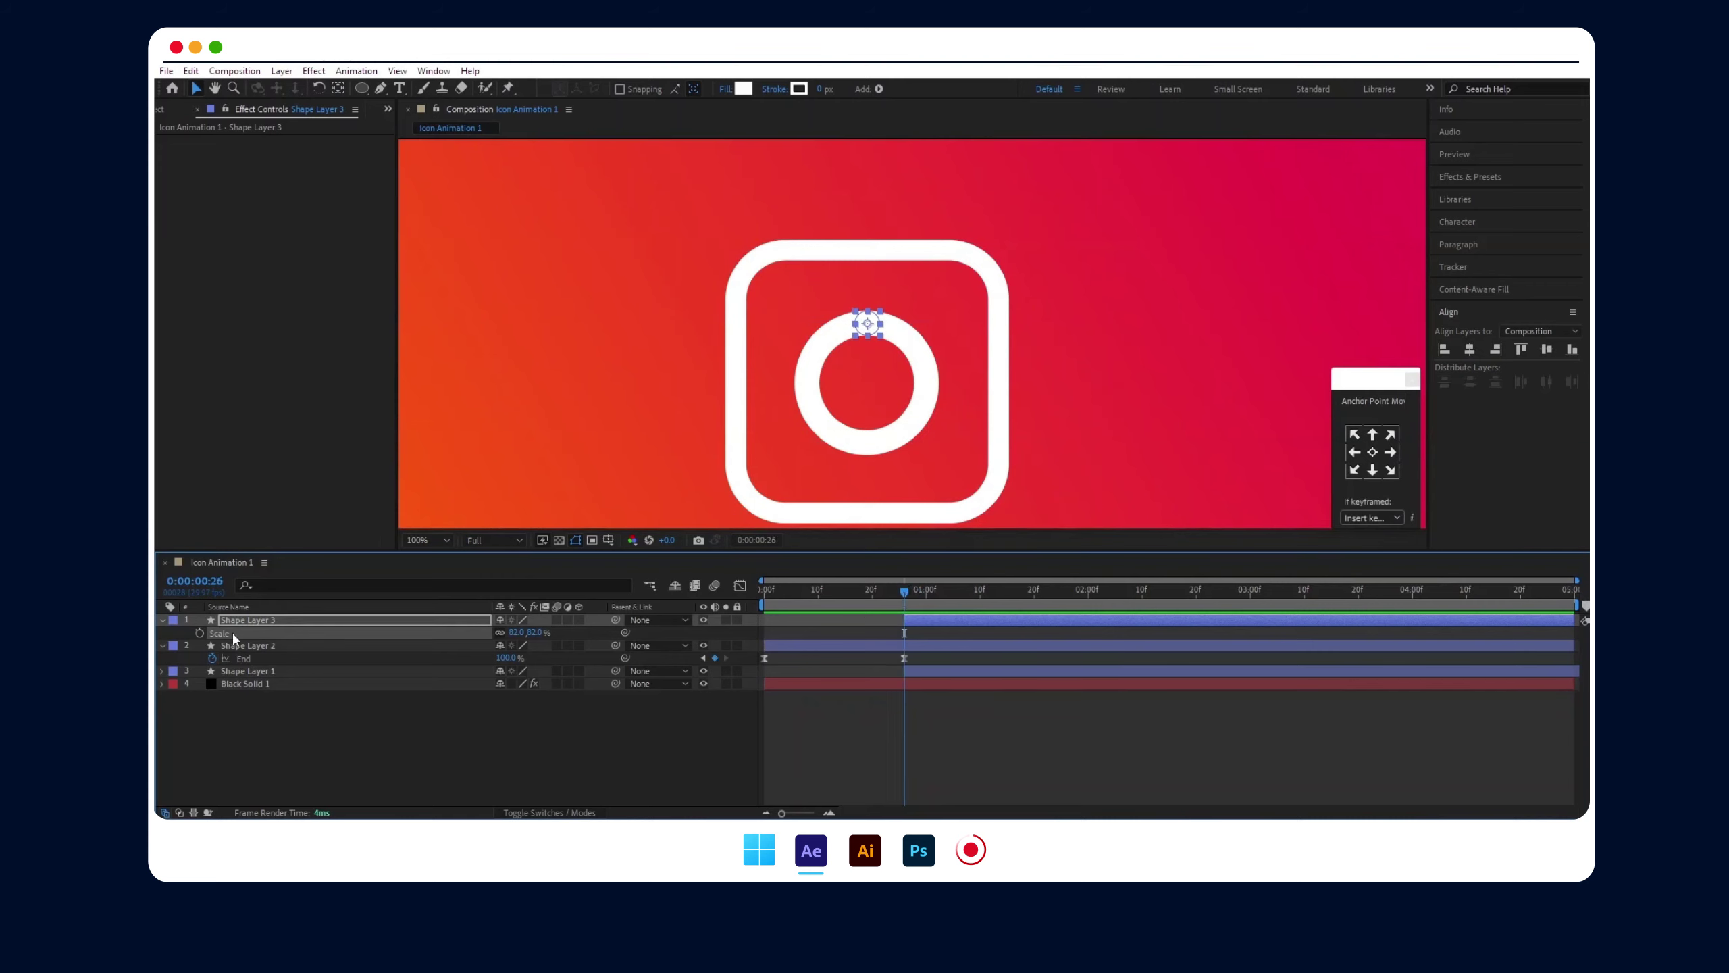
- Show the dot's Position and move it down-right inside the ring at 1:14
key("p")
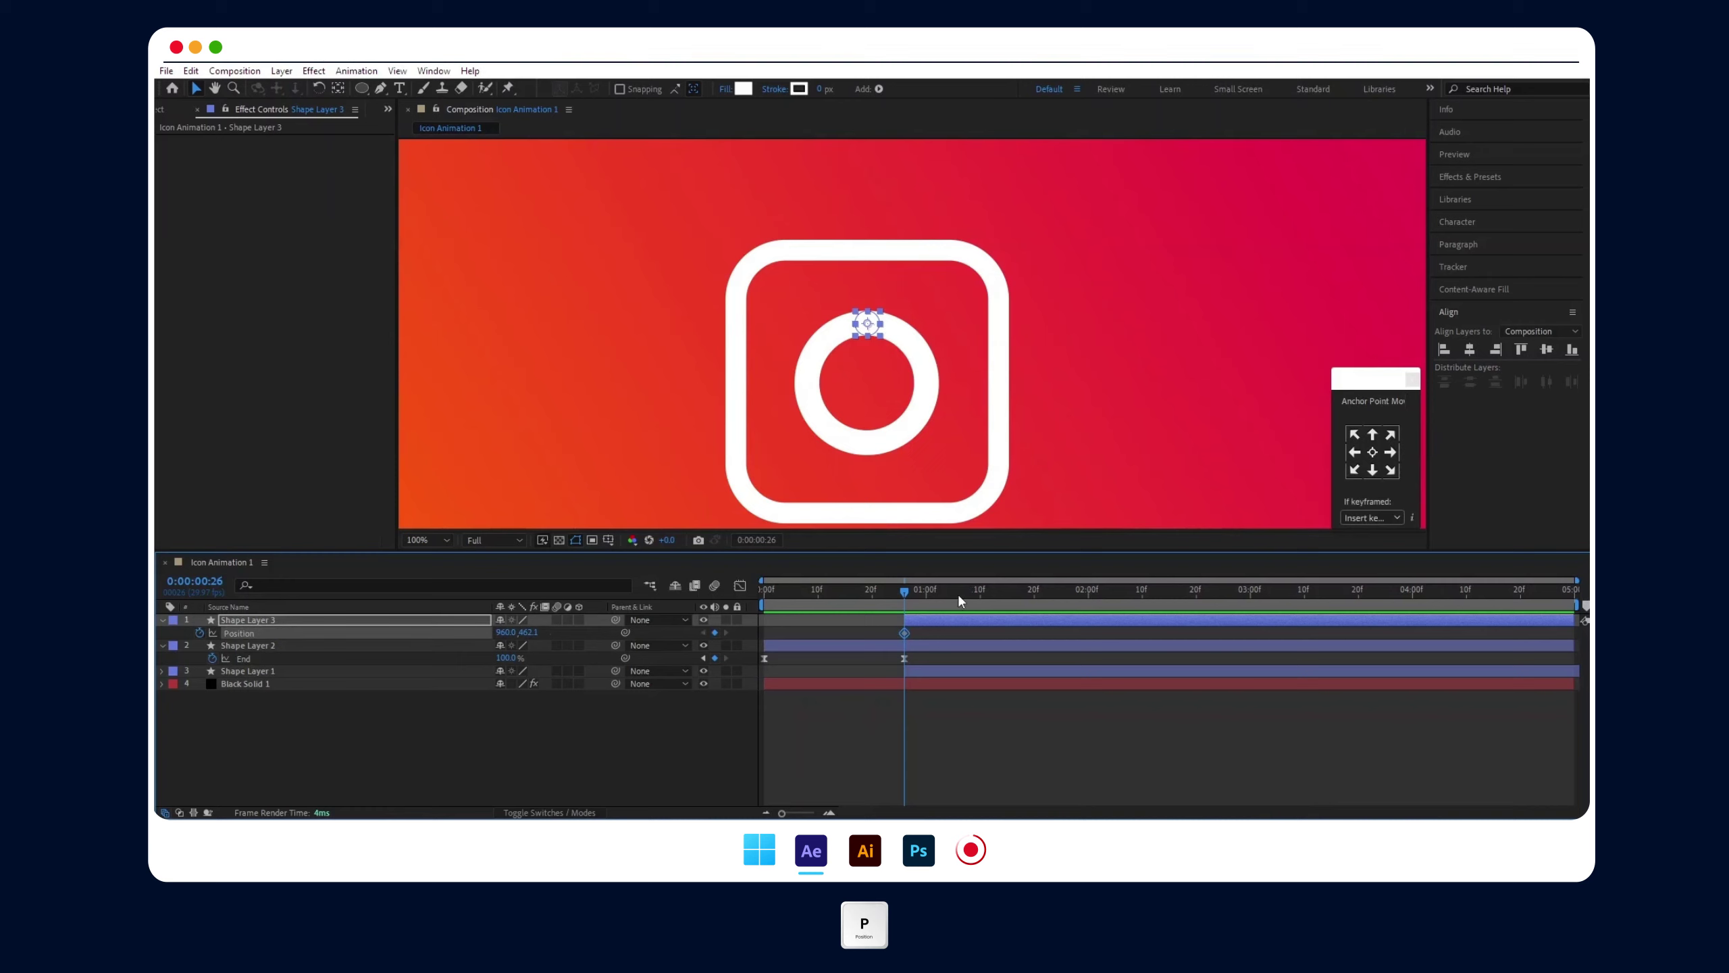
left_click_drag(944, 591, 1001, 589)
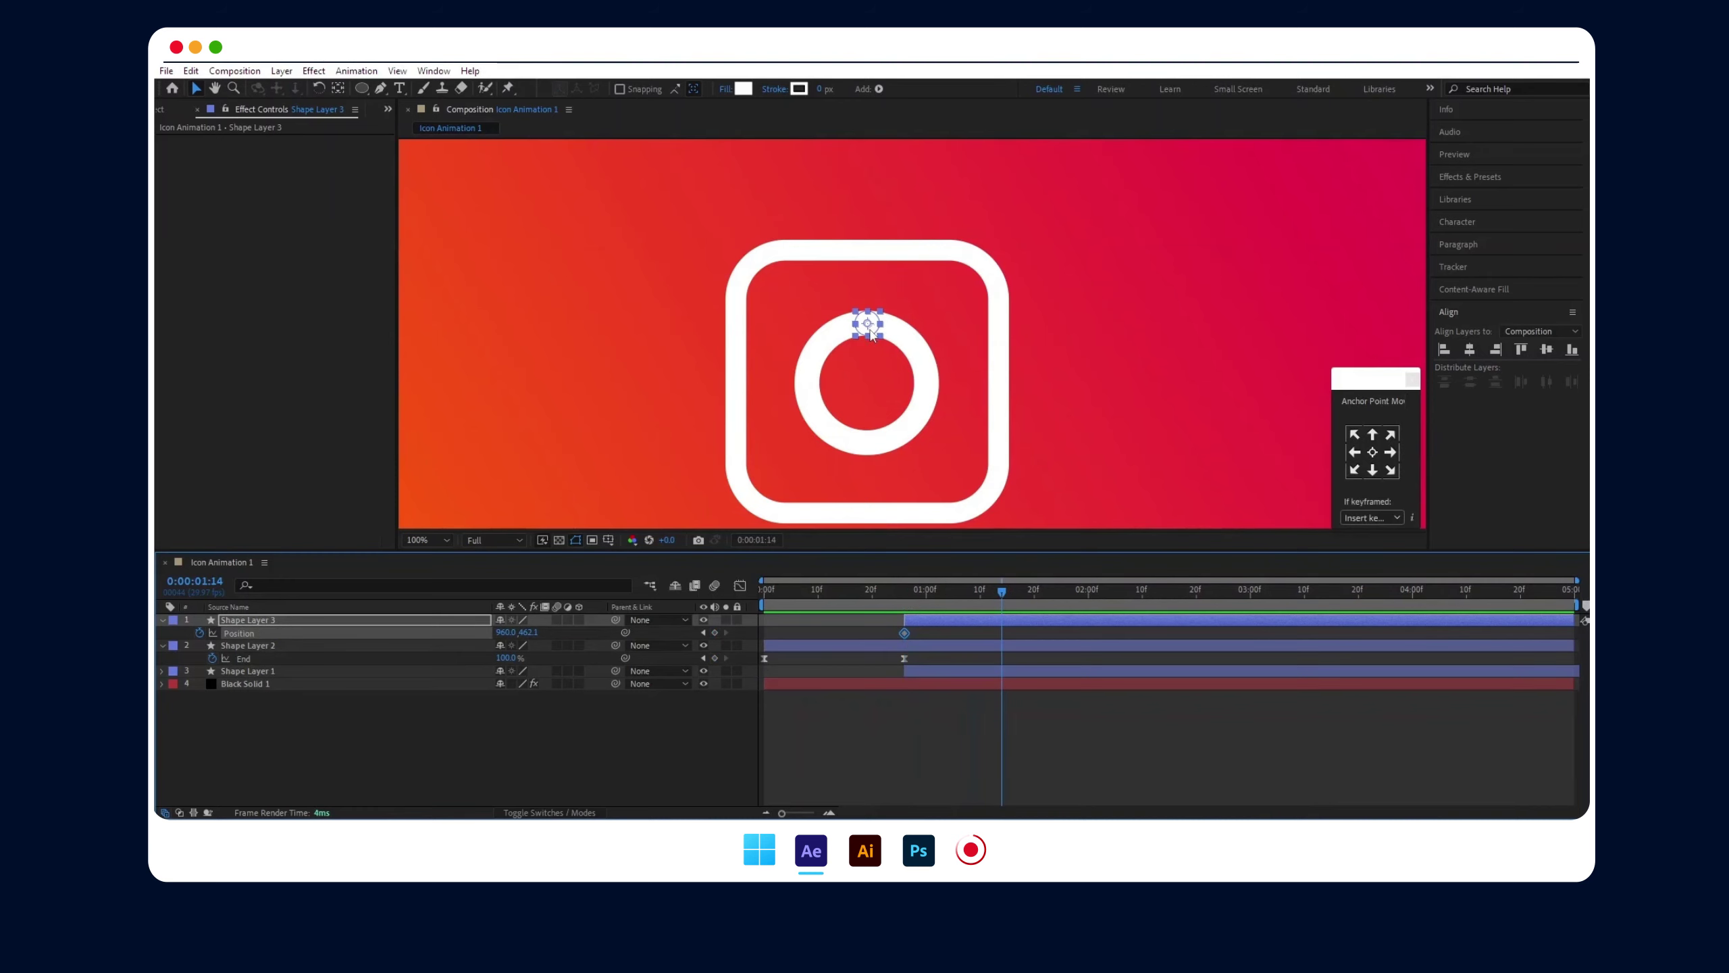
left_click_drag(871, 333, 904, 407)
mouse_move(1002, 589)
left_mouse_down()
mouse_move(1084, 591)
mouse_move(982, 635)
left_mouse_up()
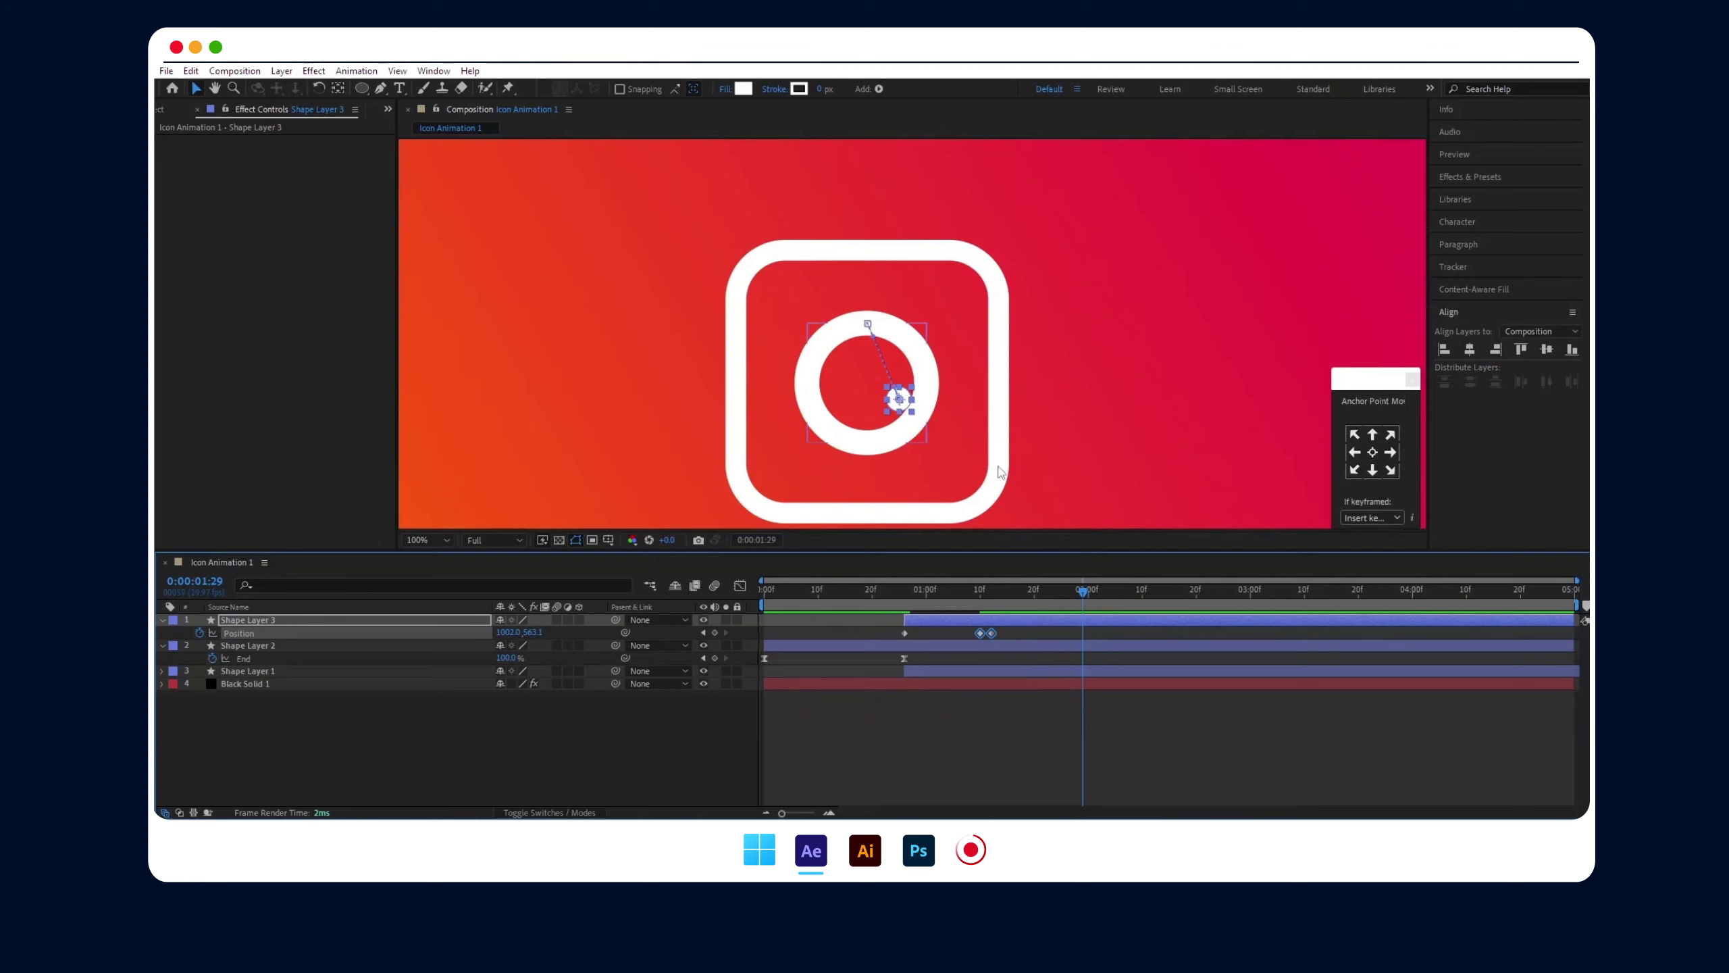
- Move the dot to the ring's lower left at 1:24, then out to the icon's top-right corner
left_click(1055, 591)
key("period")
left_click_drag(873, 479, 757, 491)
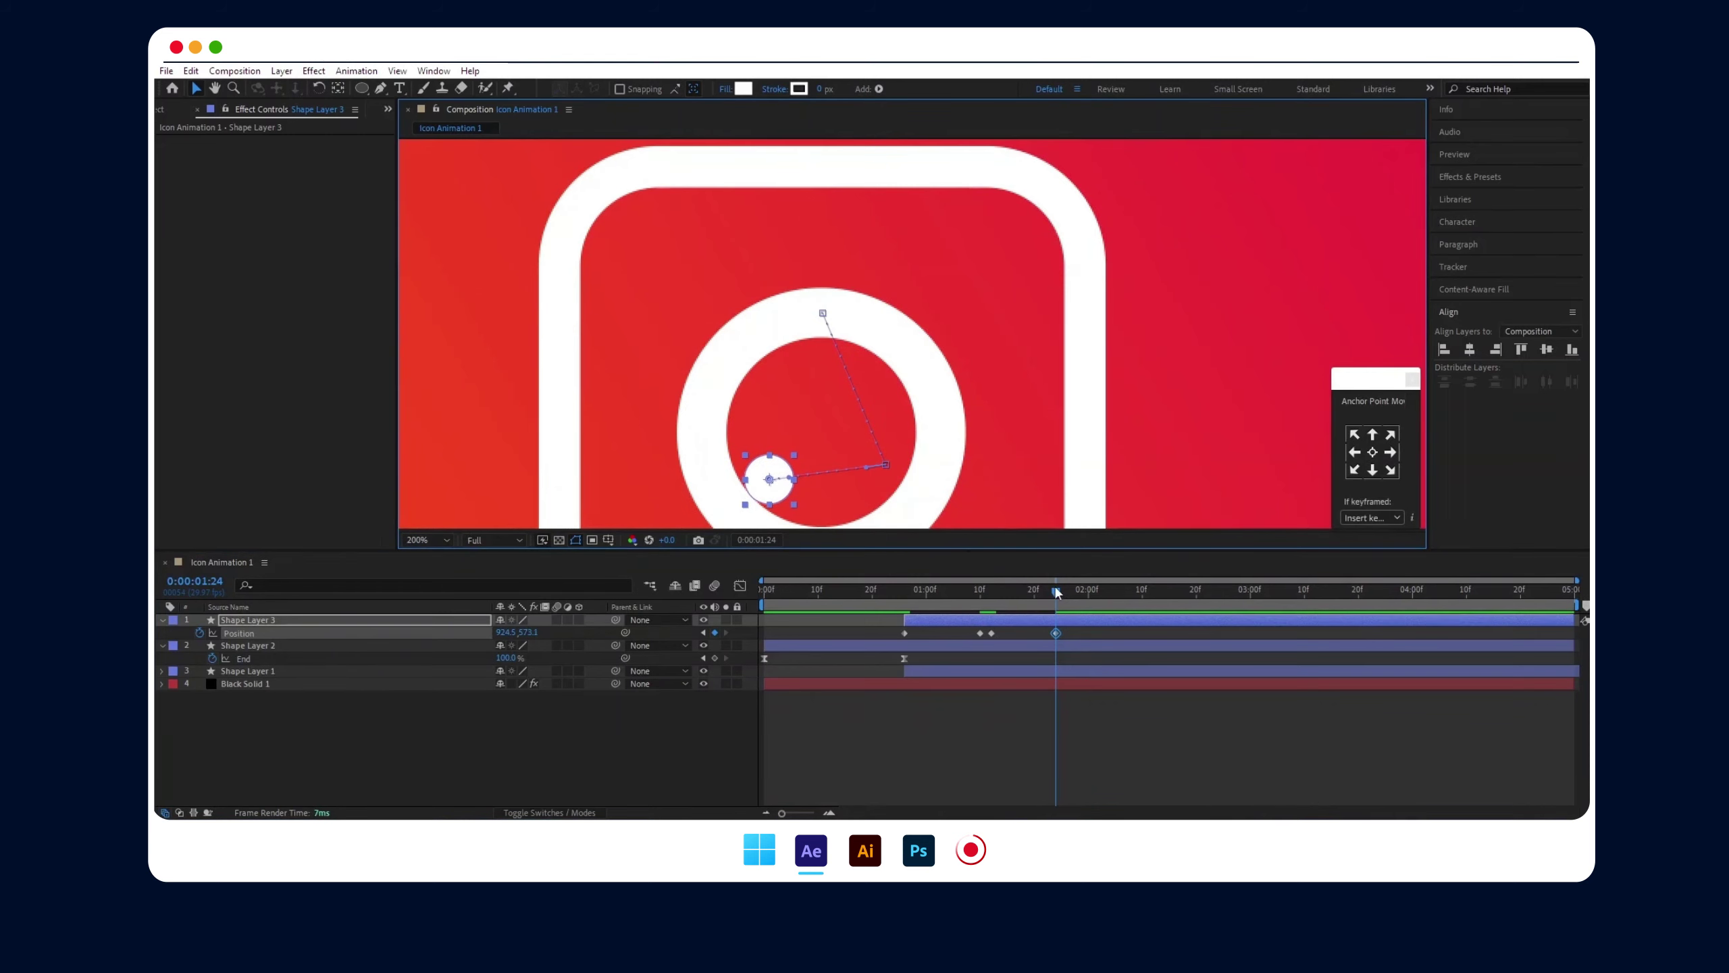
left_click_drag(1055, 590, 1147, 586)
left_click(714, 633)
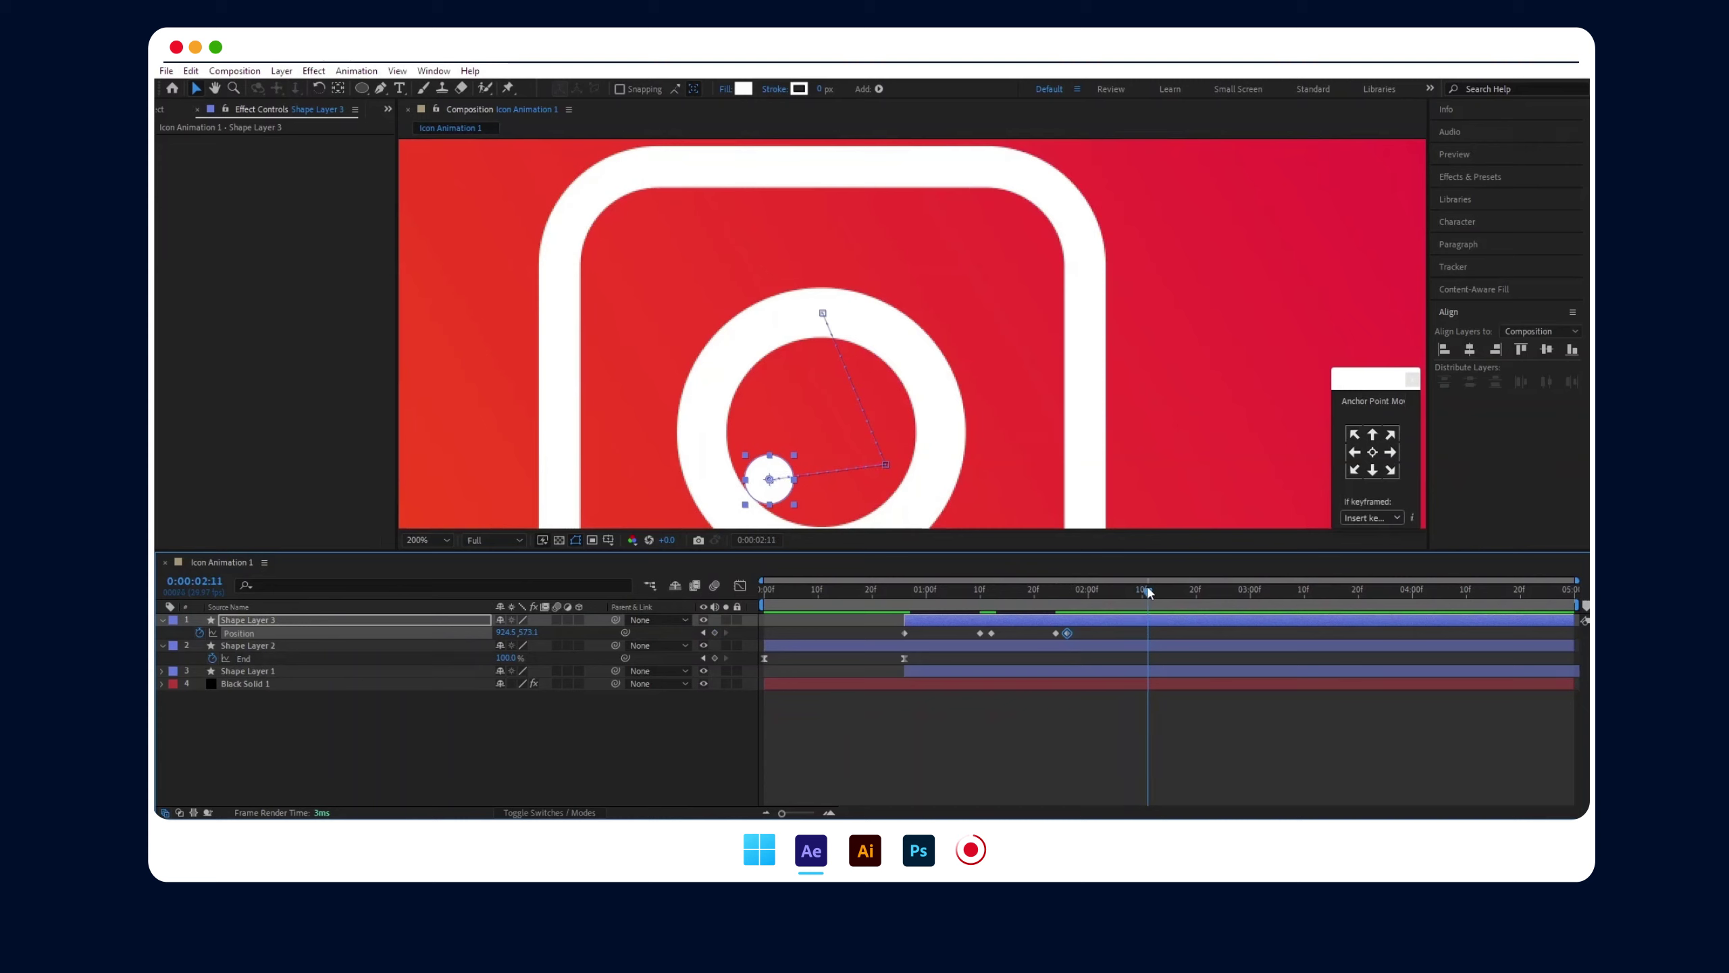
left_click_drag(798, 483, 1032, 179)
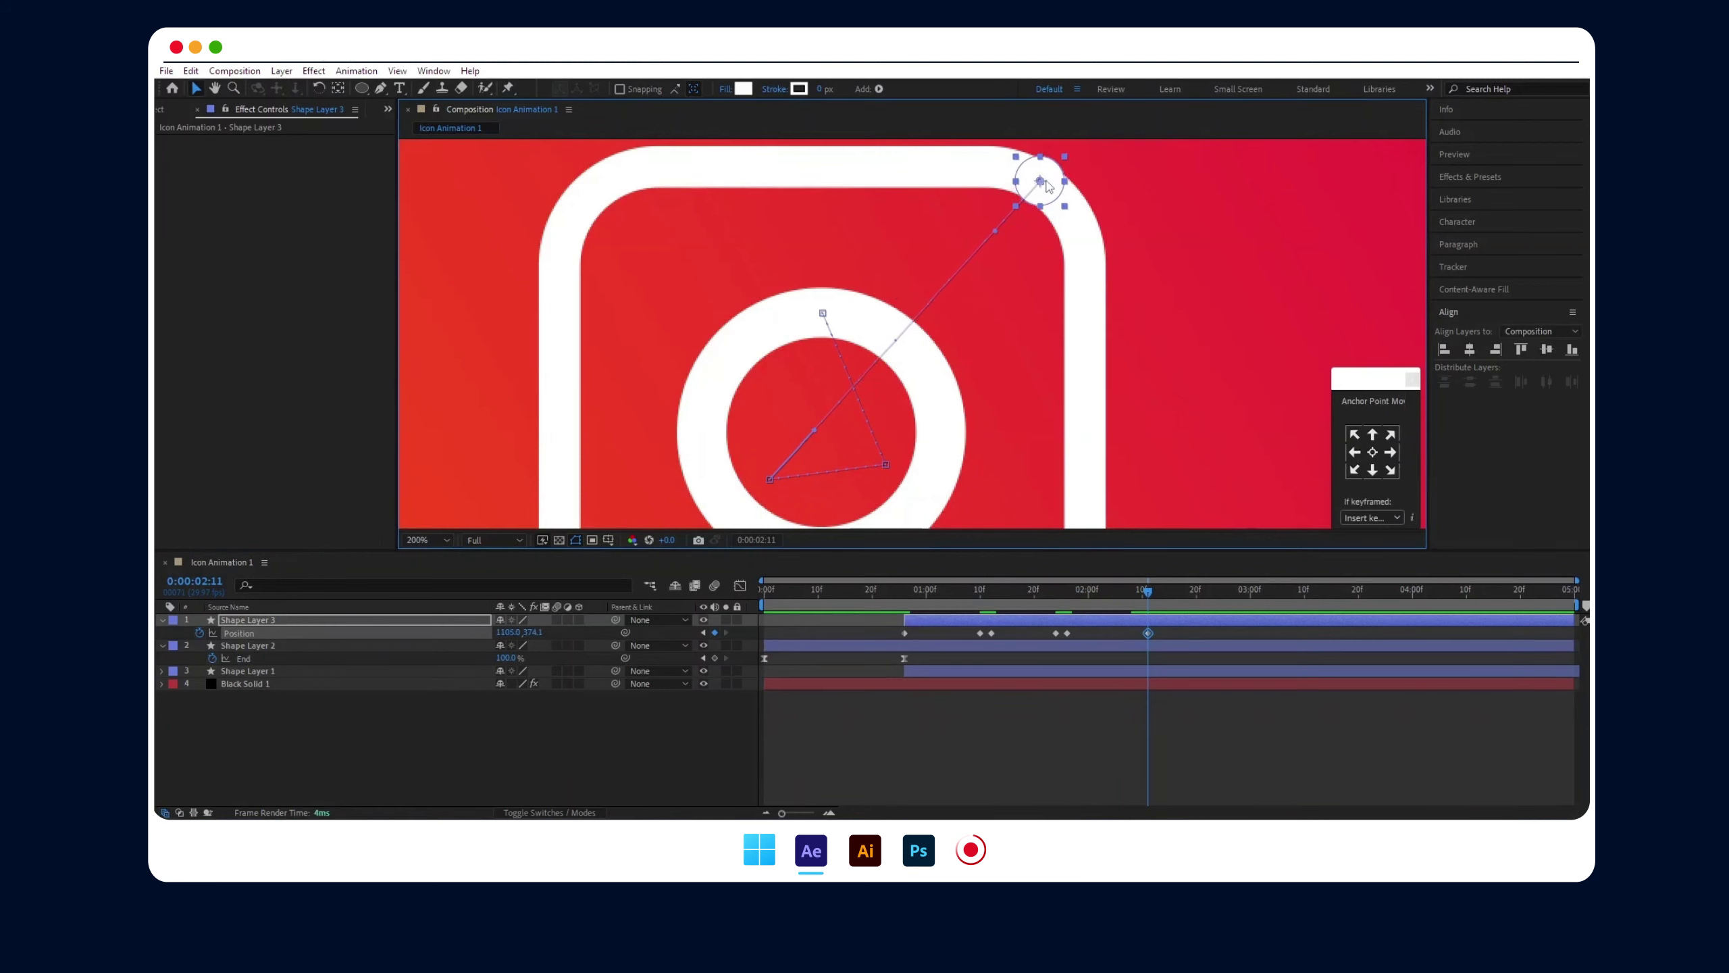
left_click(897, 591)
- Delay the dot's corner keyframe, hold it with a 2:19 Position keyframe, and start Shape Layer 1 at 2:19
key("space")
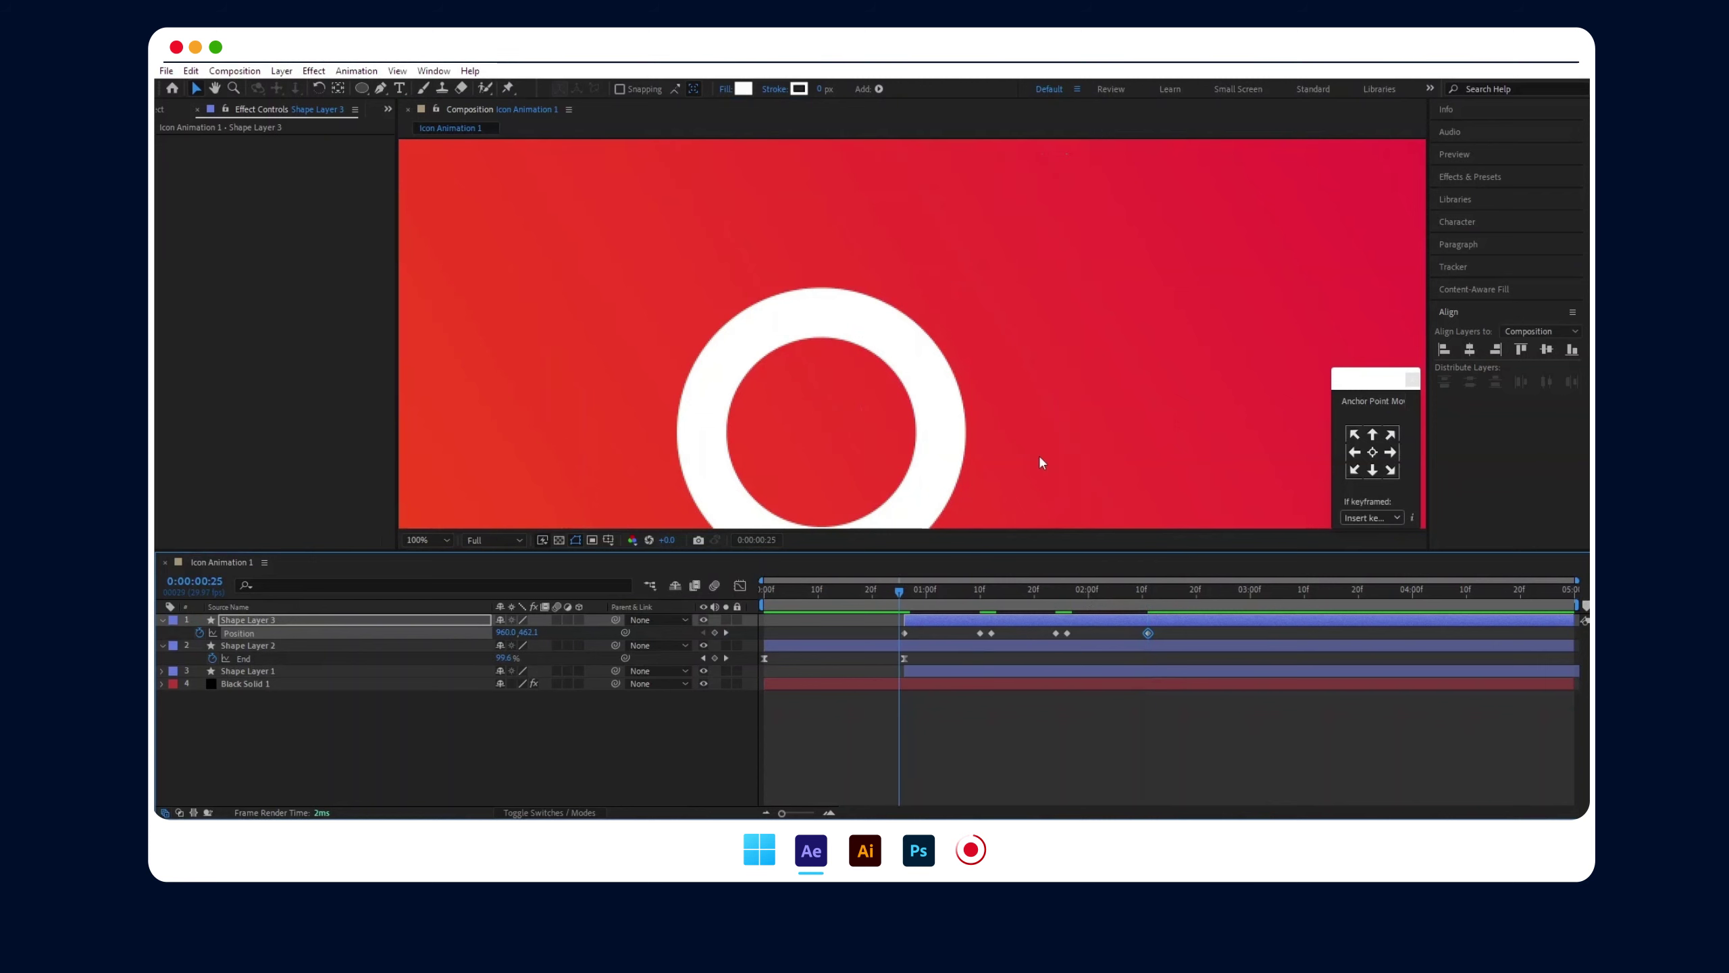
scroll(1040, 453, "down", 1)
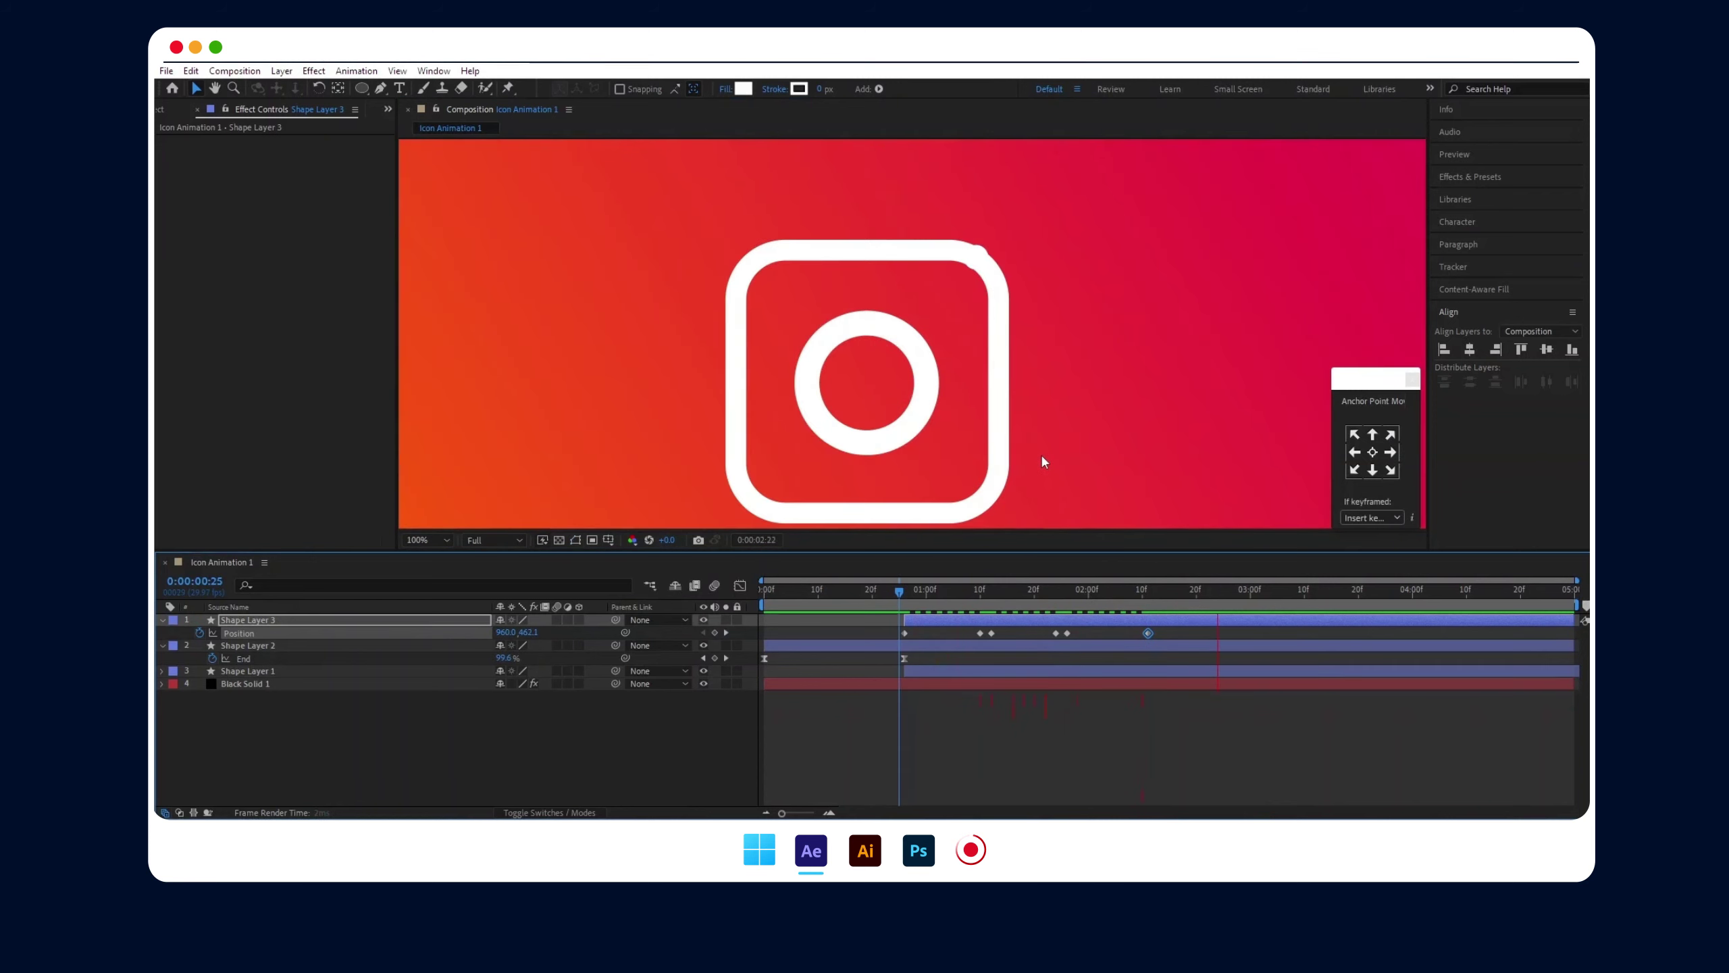
mouse_move(1149, 633)
left_mouse_down()
mouse_move(1182, 633)
mouse_move(1191, 597)
left_mouse_up()
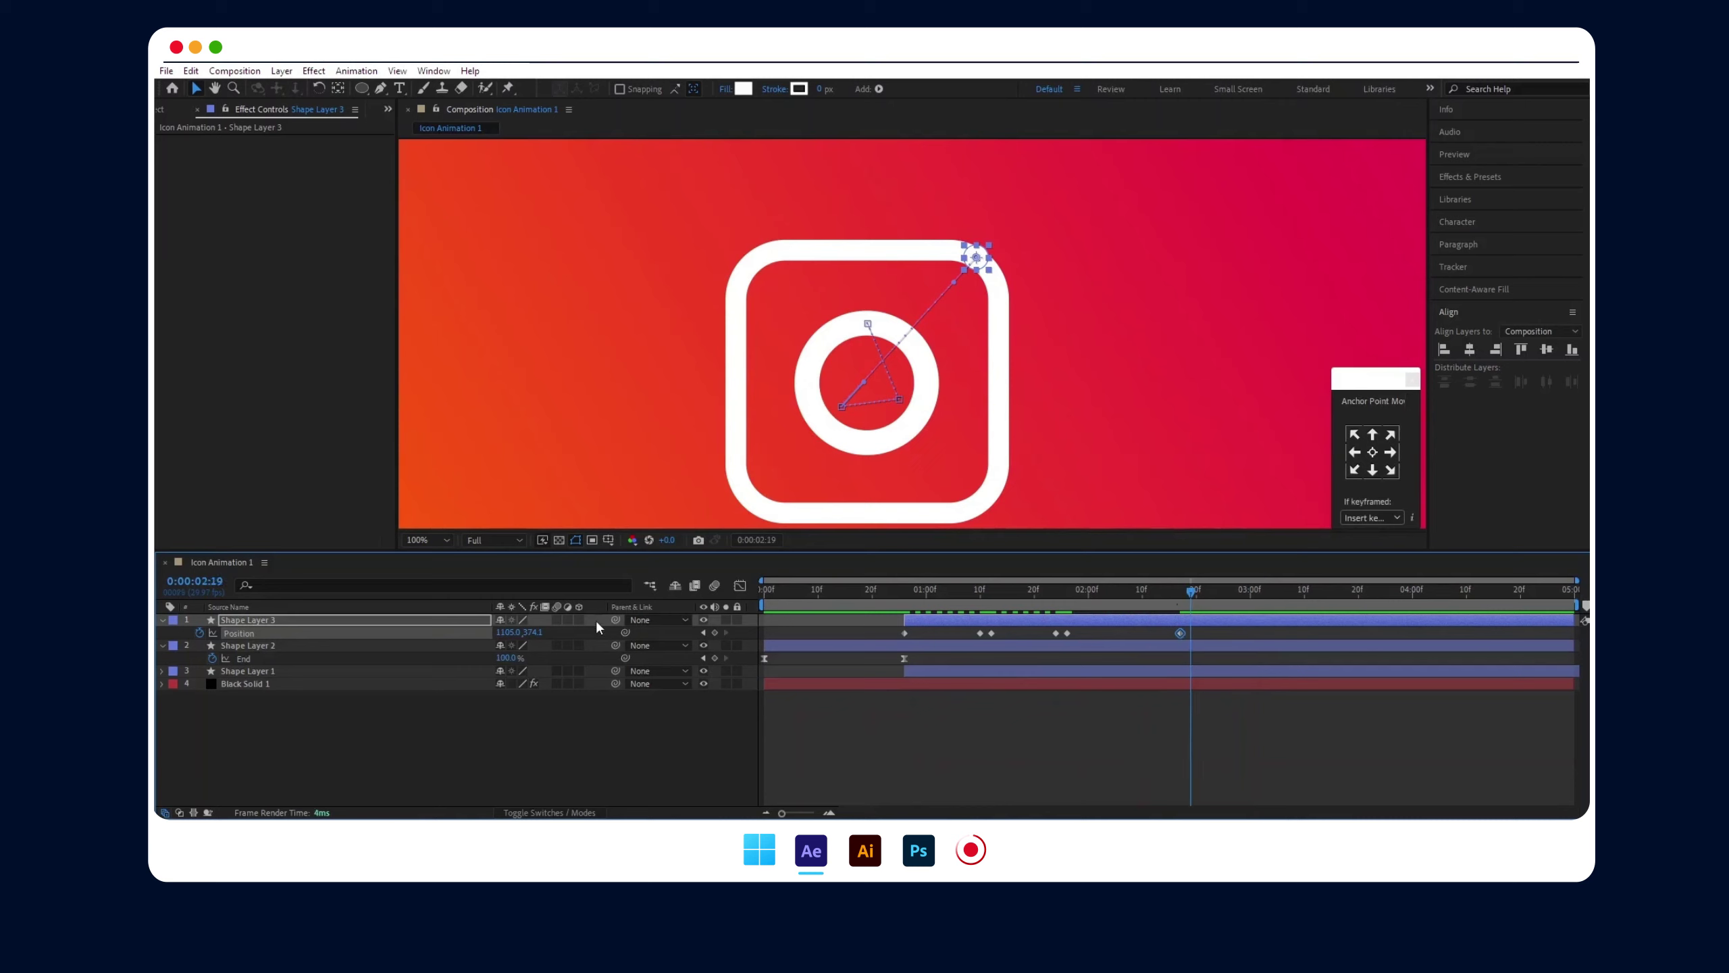
left_click(715, 633)
left_click_drag(944, 672, 1219, 673)
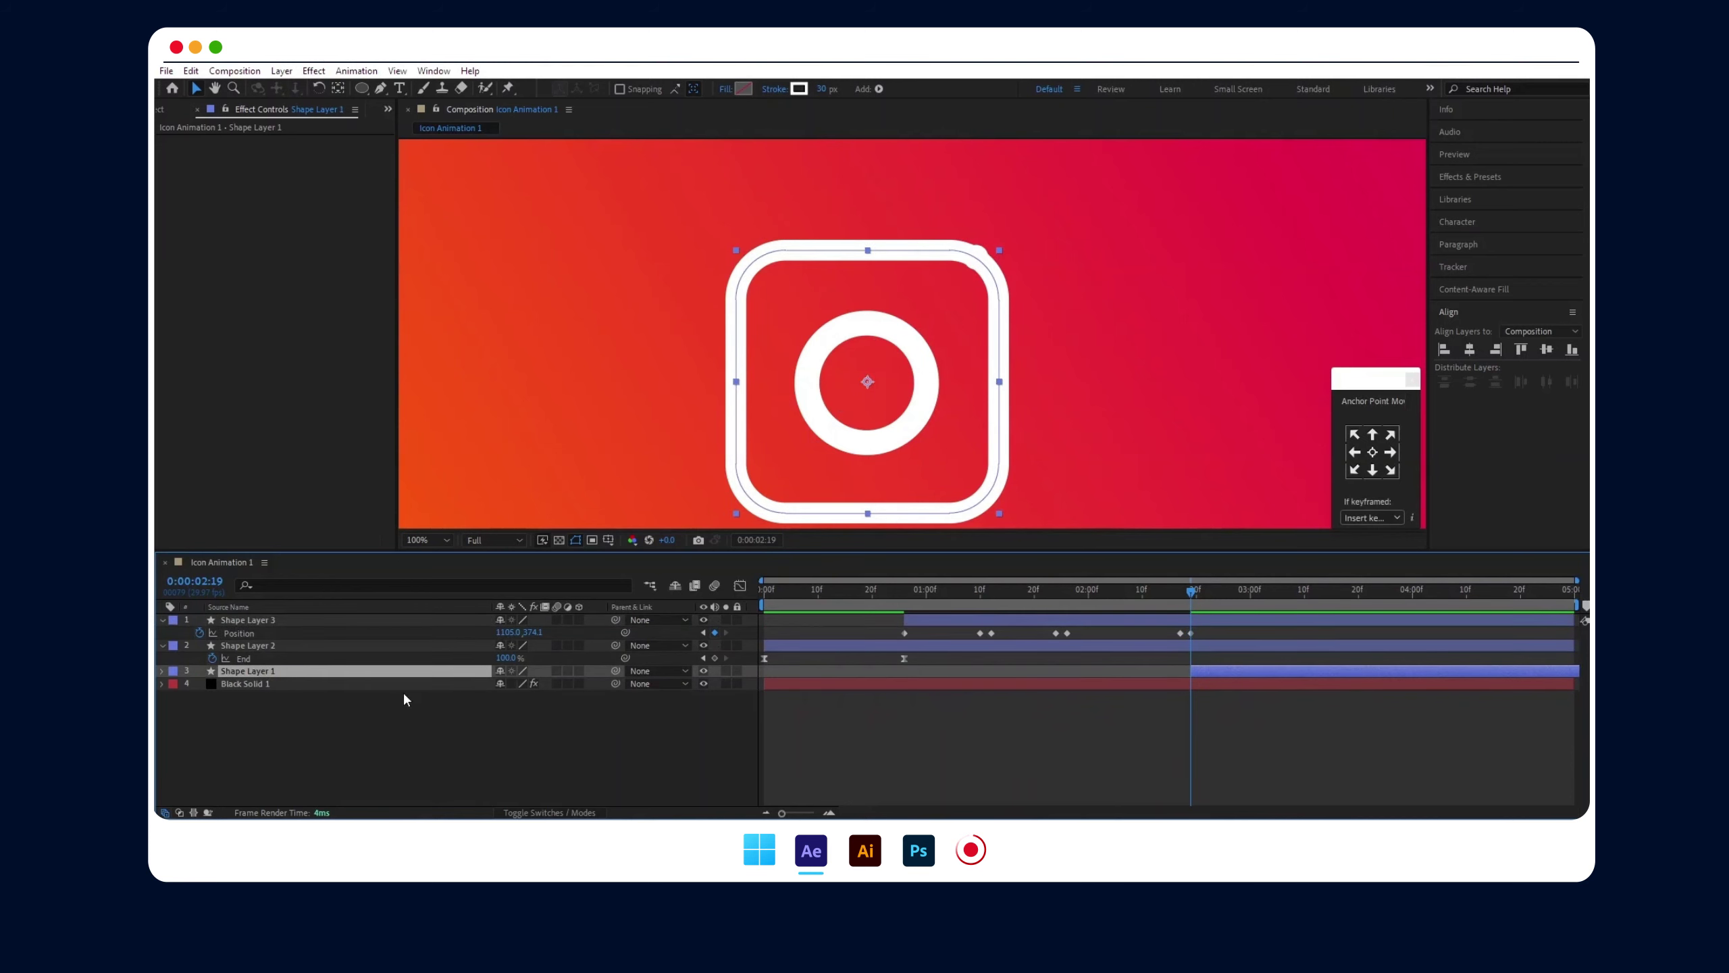
- Expand Shape Layer 1's Rectangle 1 contents, collapse Rectangle Path 1, and thicken the outline stroke
left_click(162, 671)
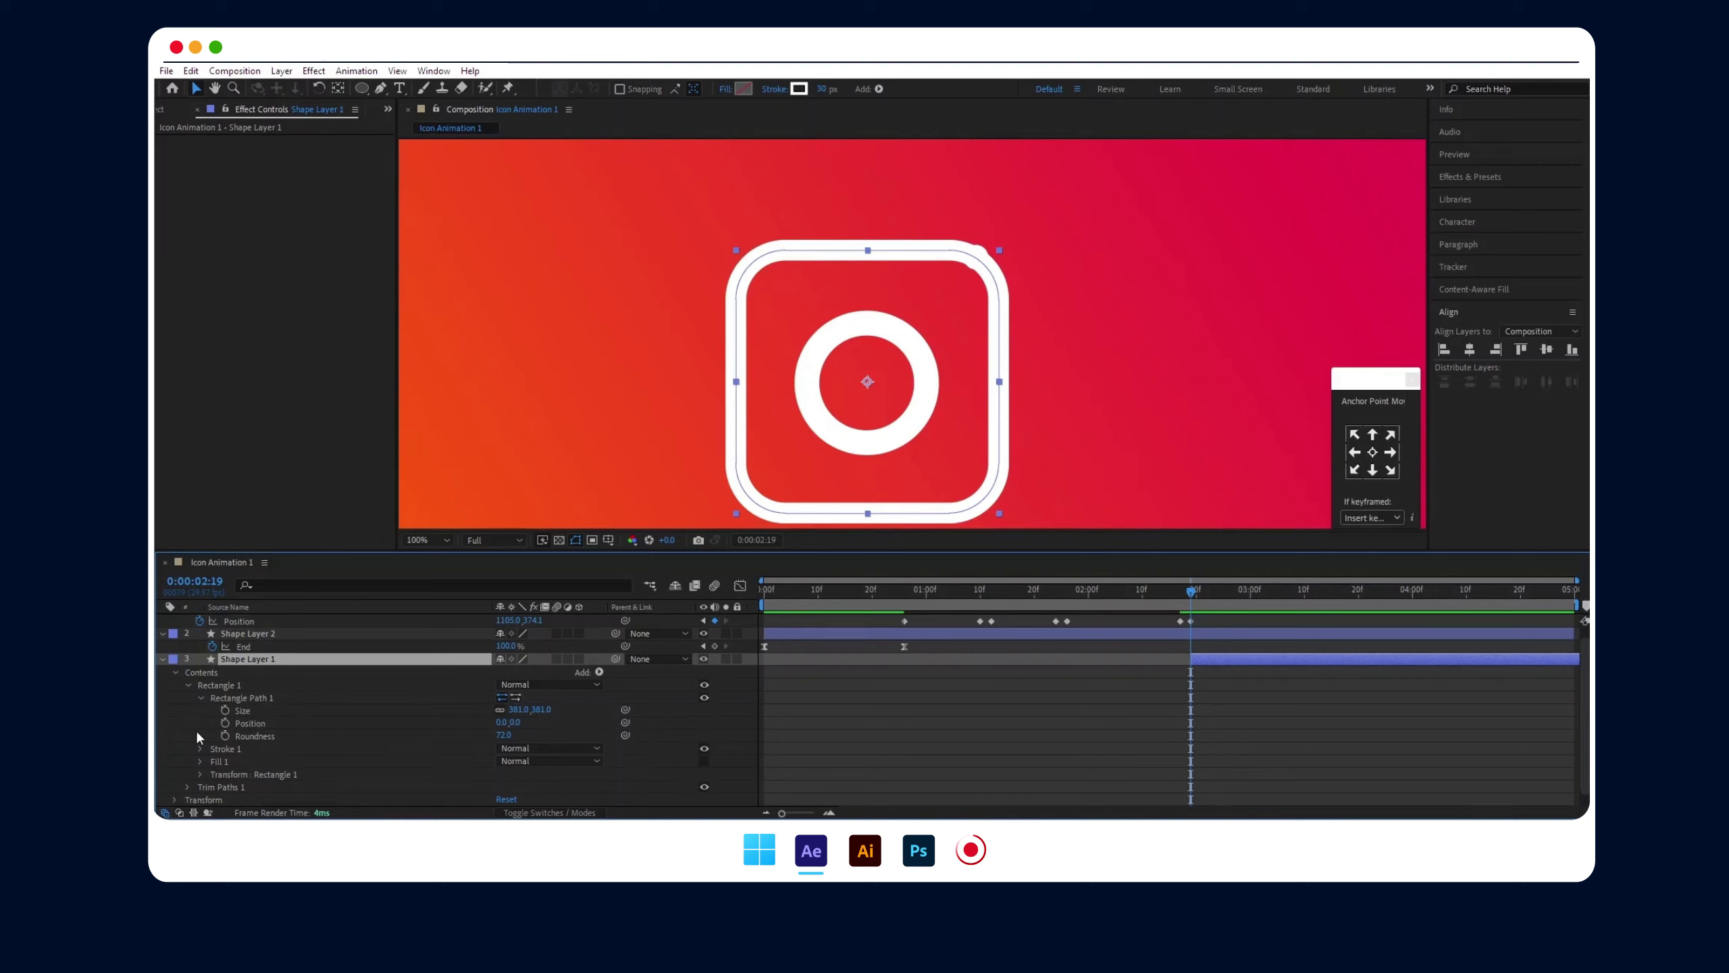
left_click(200, 697)
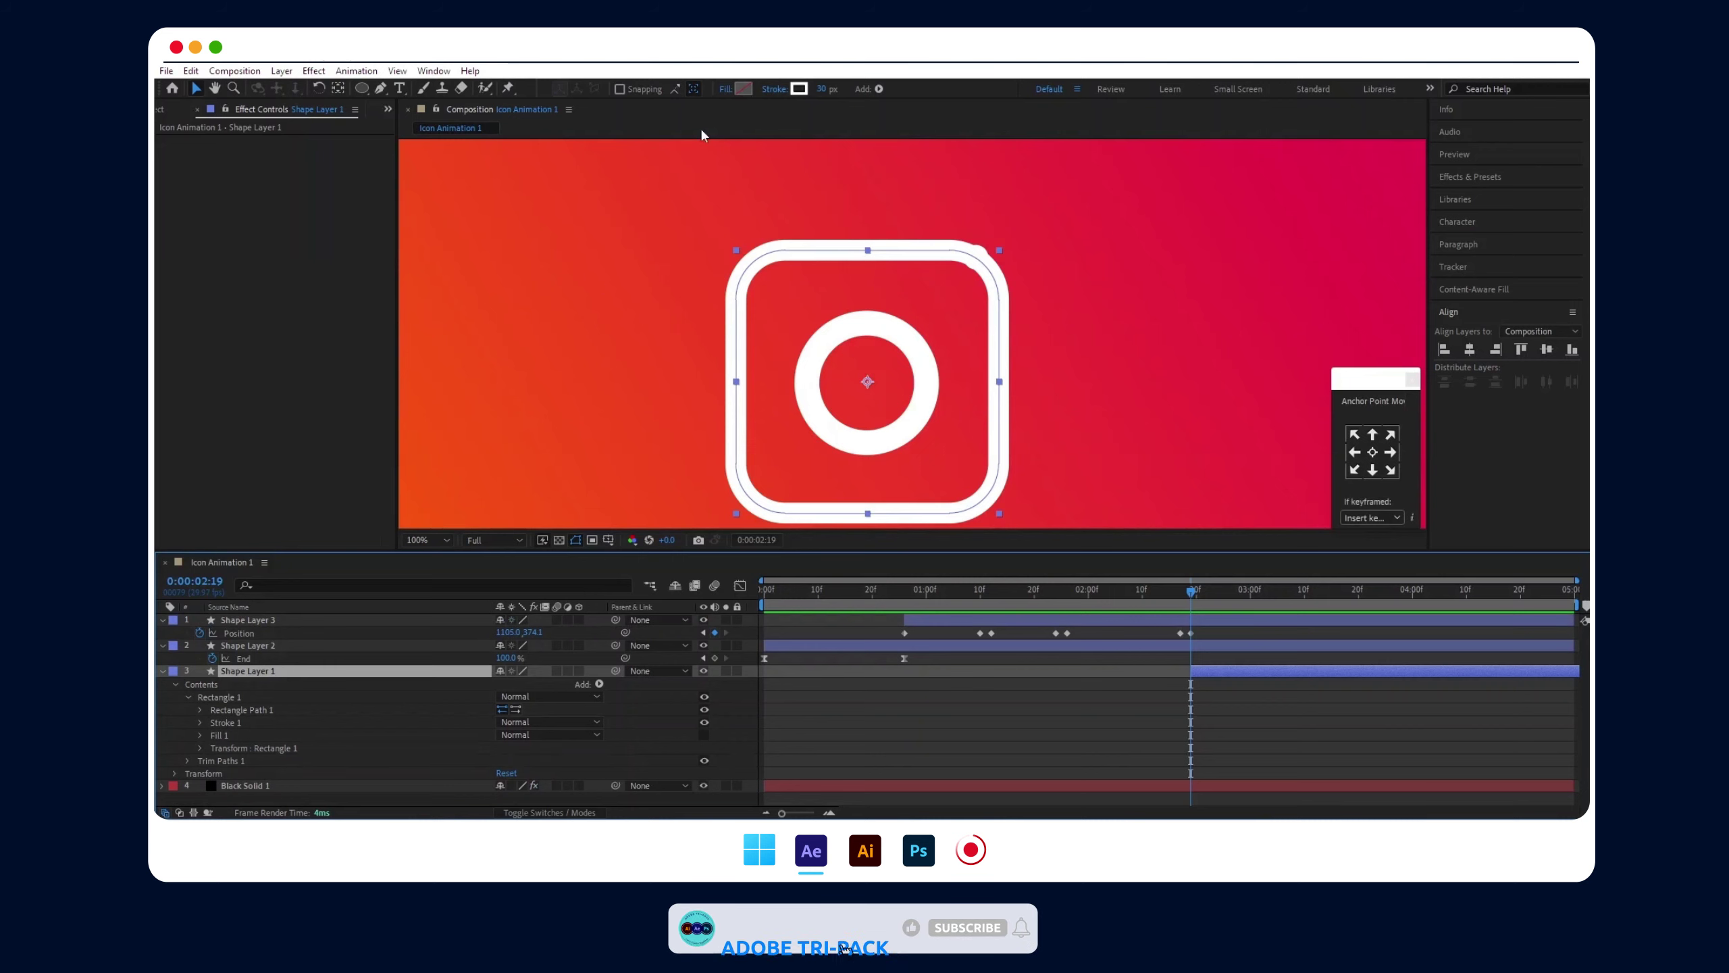
left_click_drag(823, 89, 833, 87)
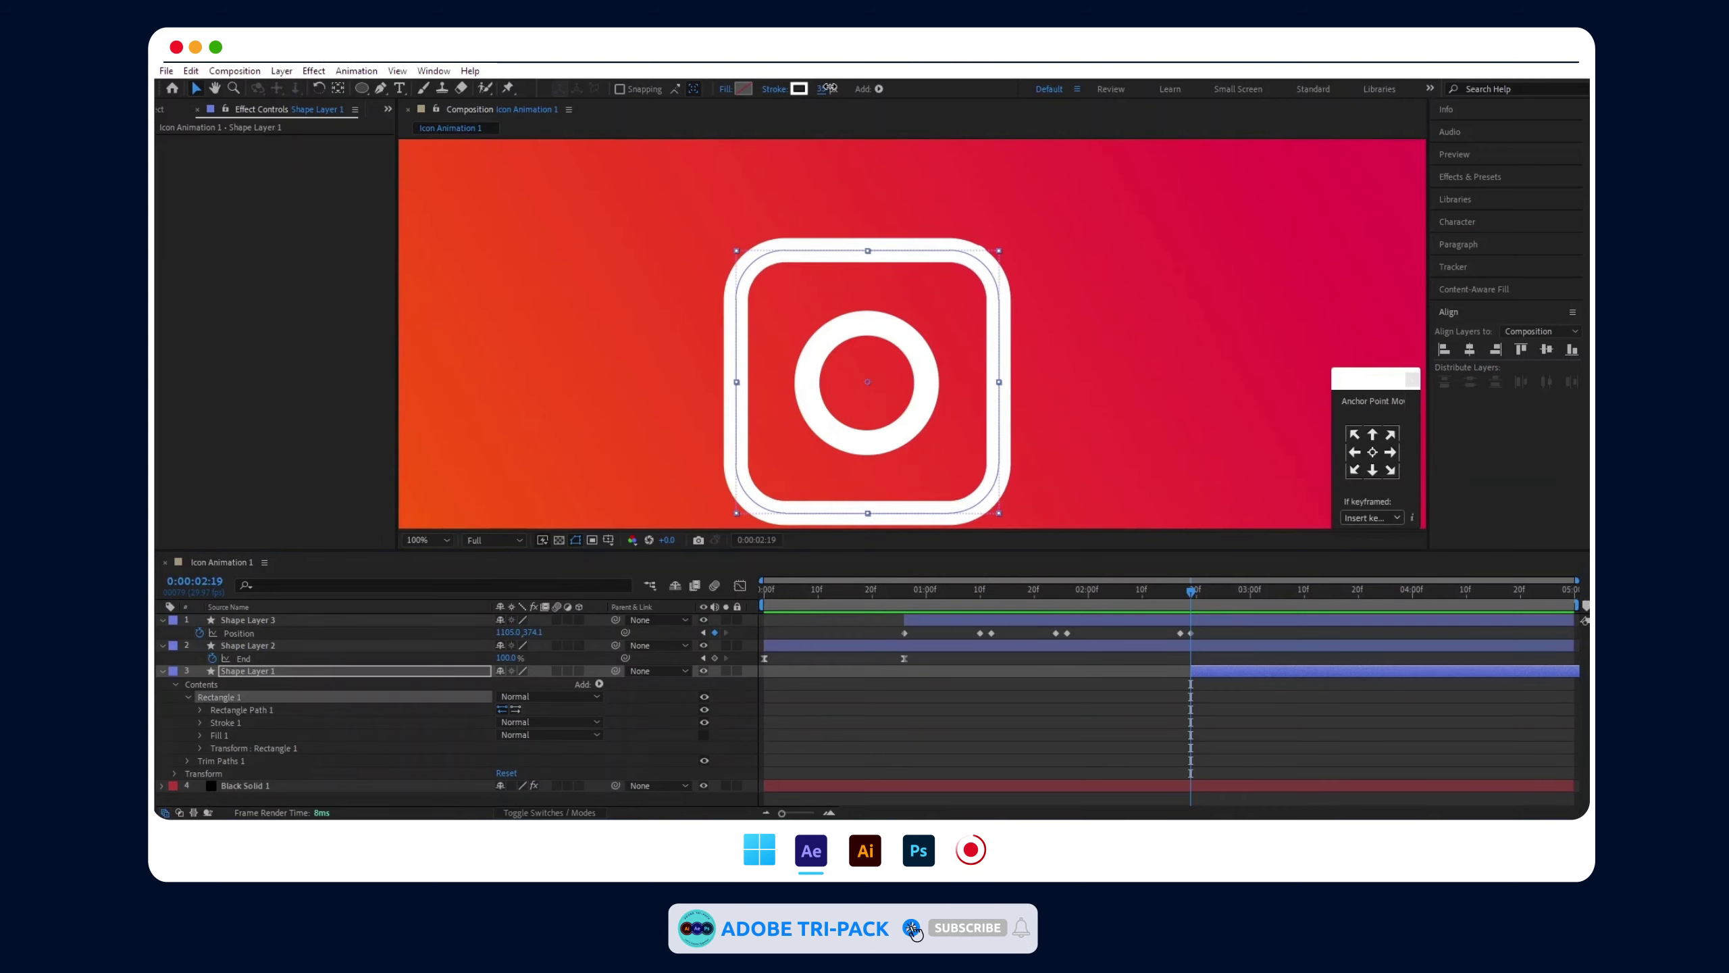
- Zoom in on the square's top-right corner and replace the dot's Position keyframe at 2:17
key("period")
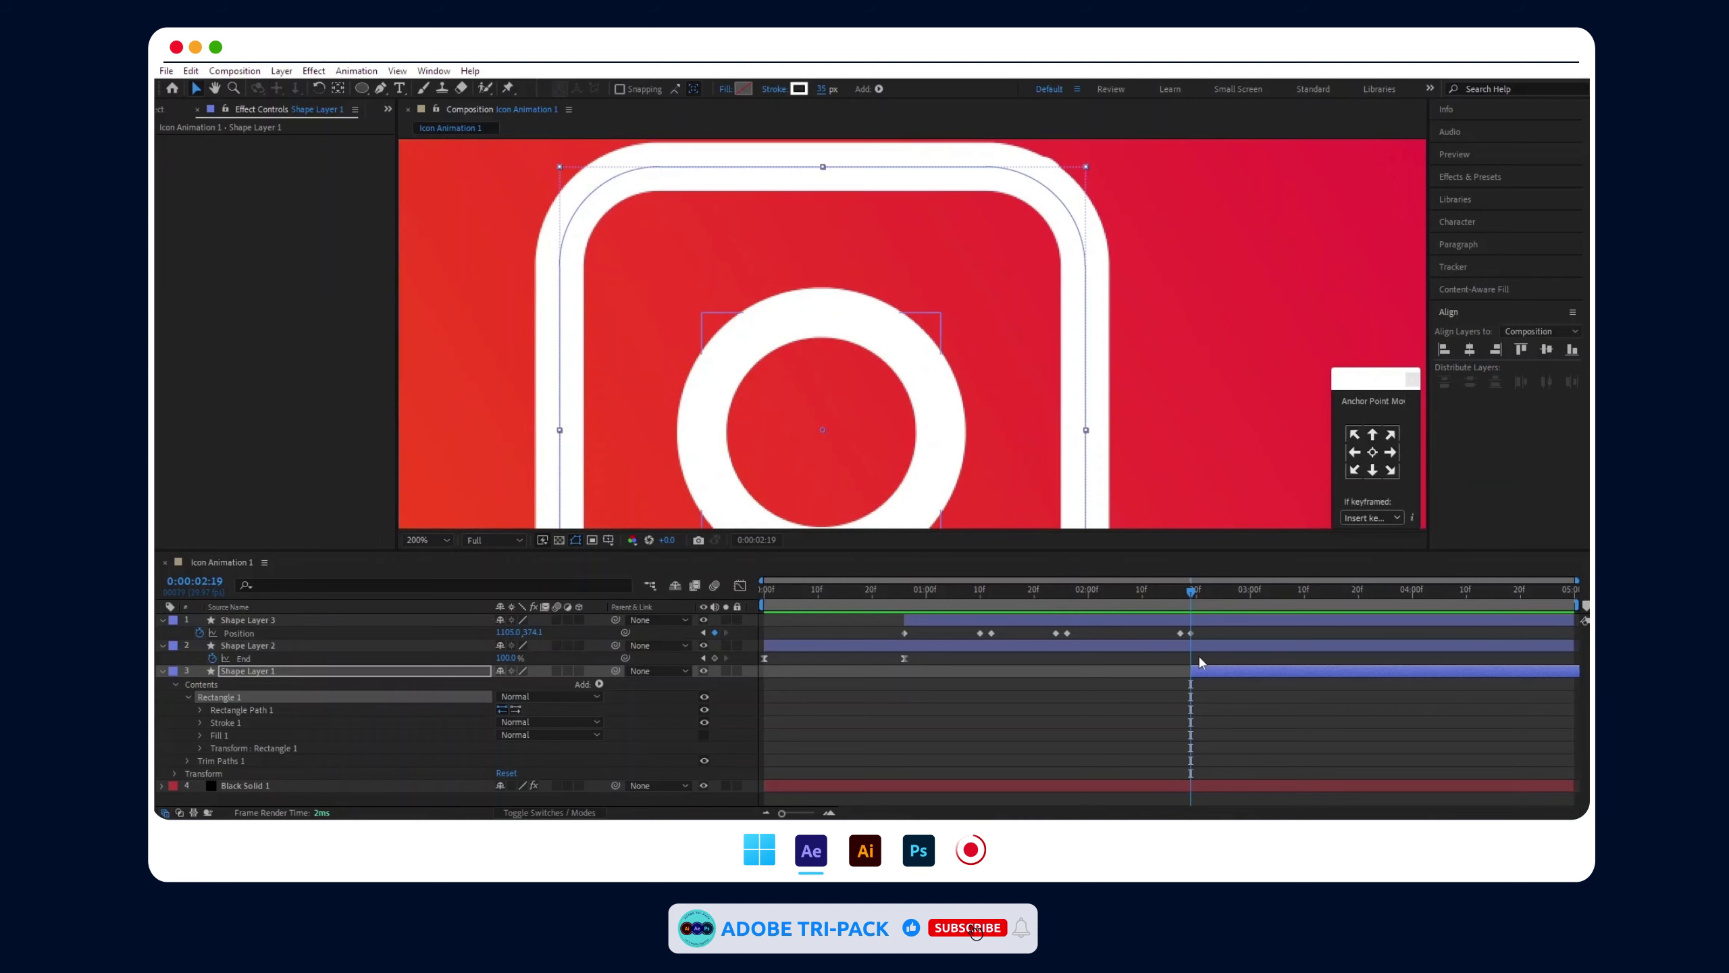
left_click(1194, 622)
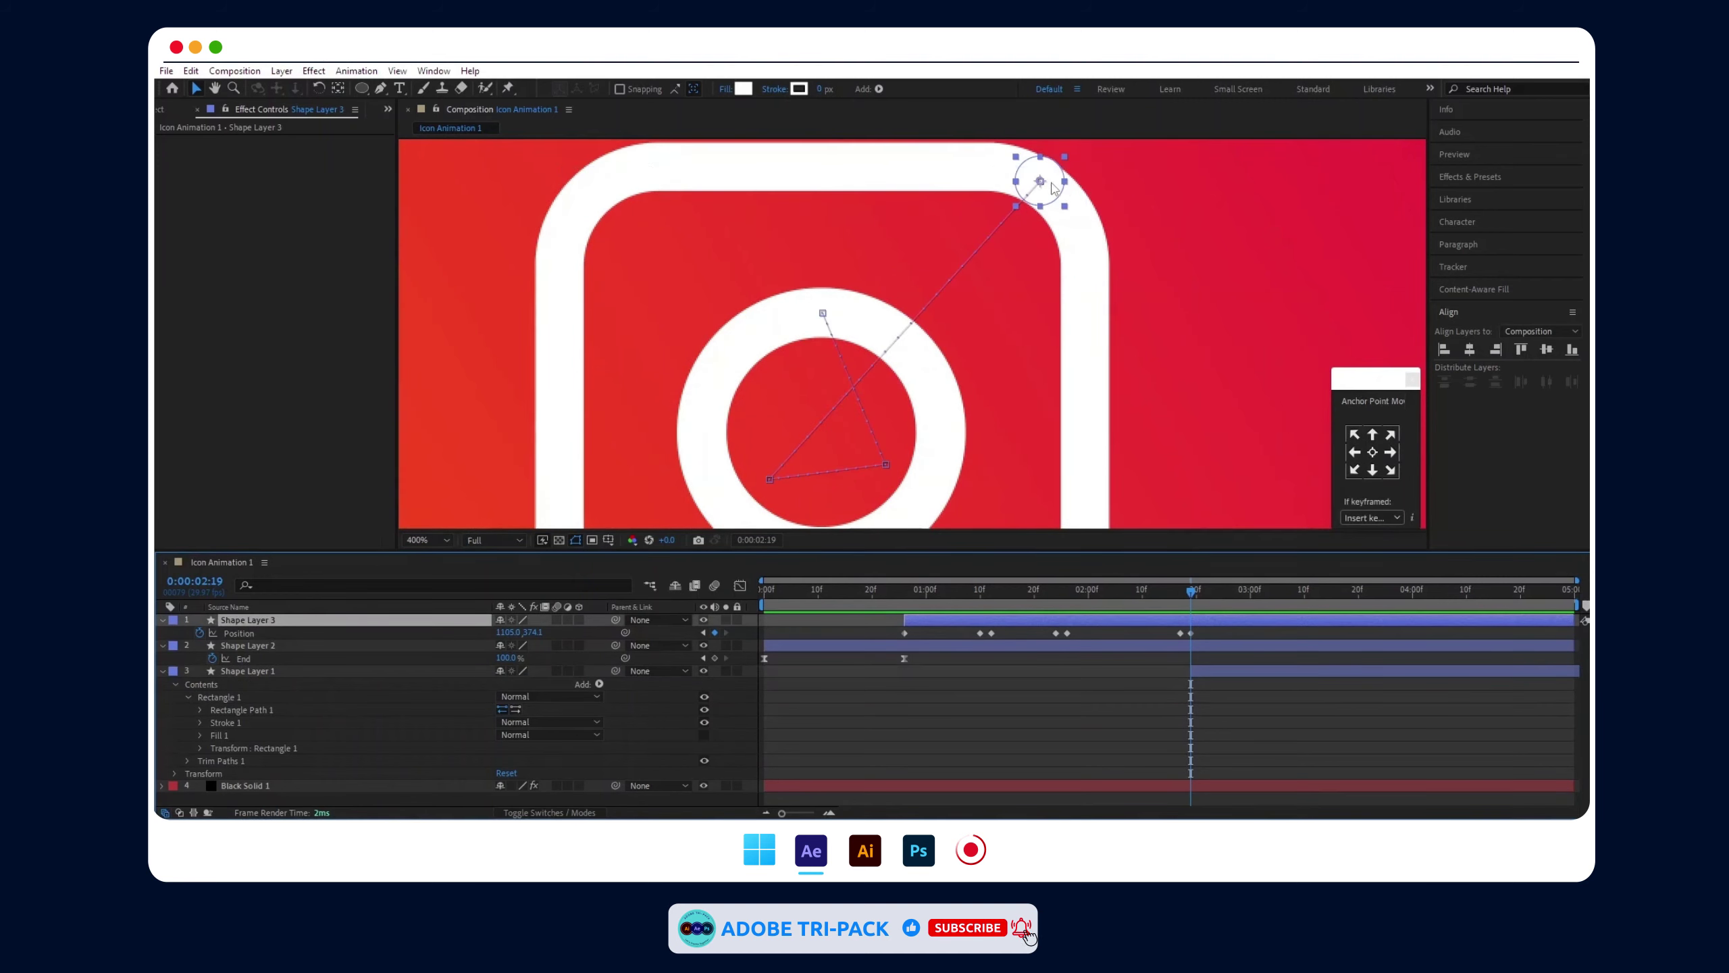
key("period")
left_click_drag(1126, 241, 1136, 265)
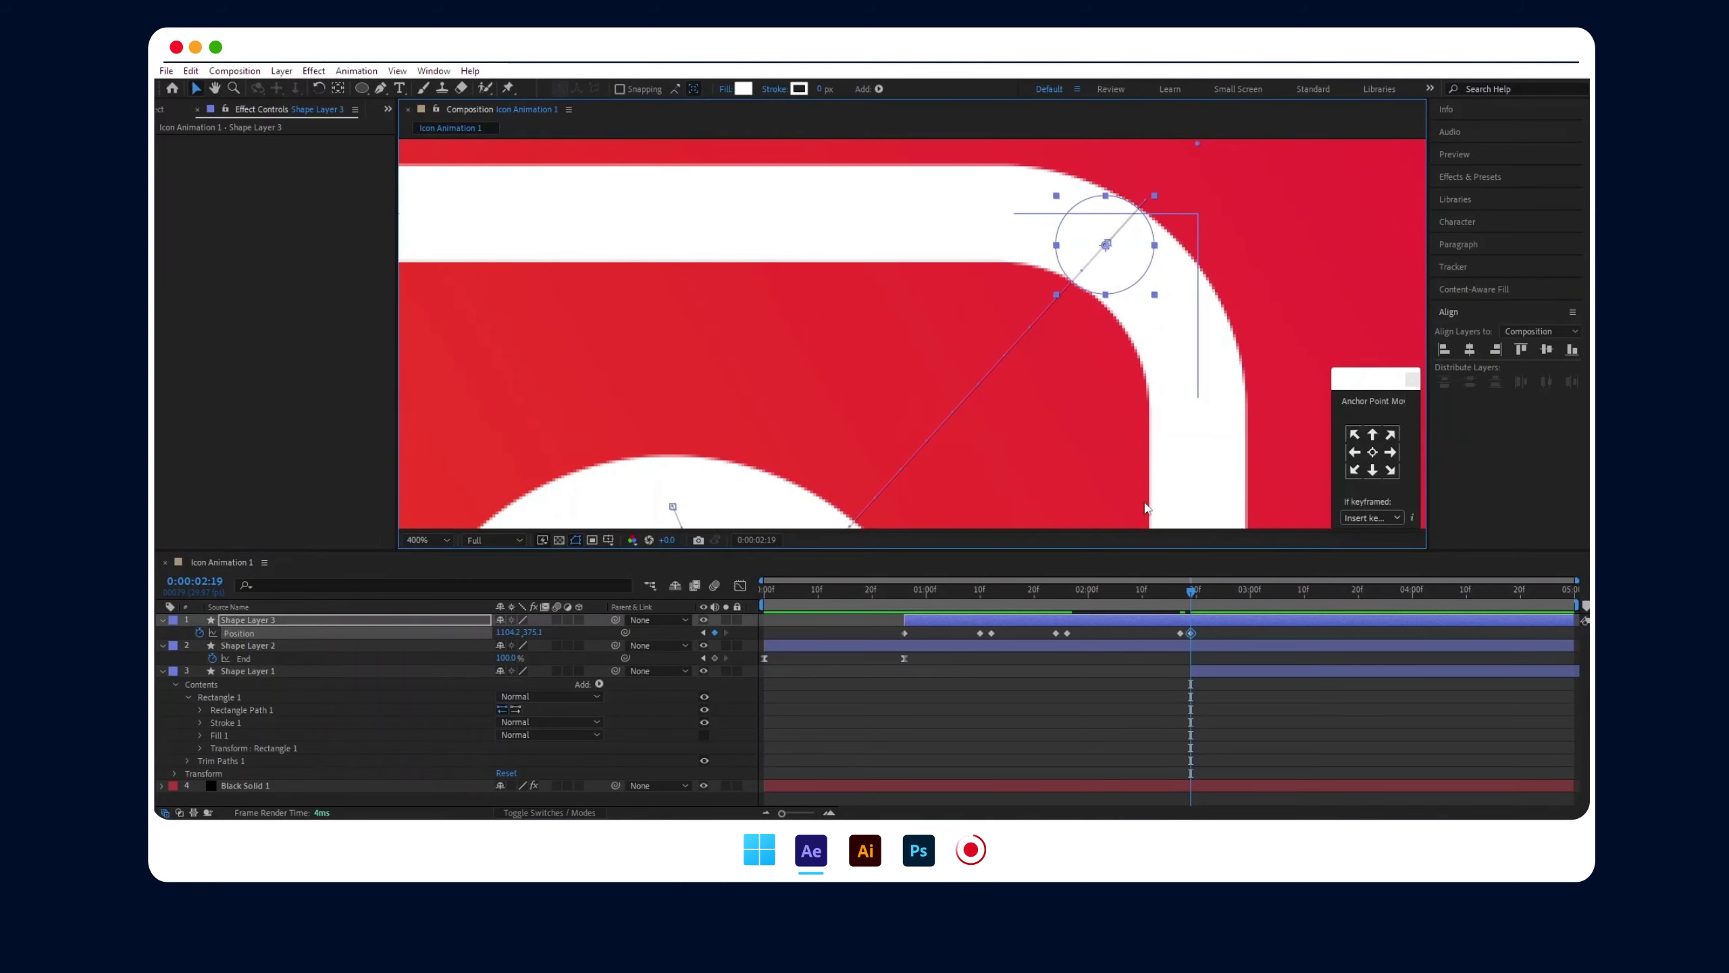
left_click(1181, 633)
key("Delete")
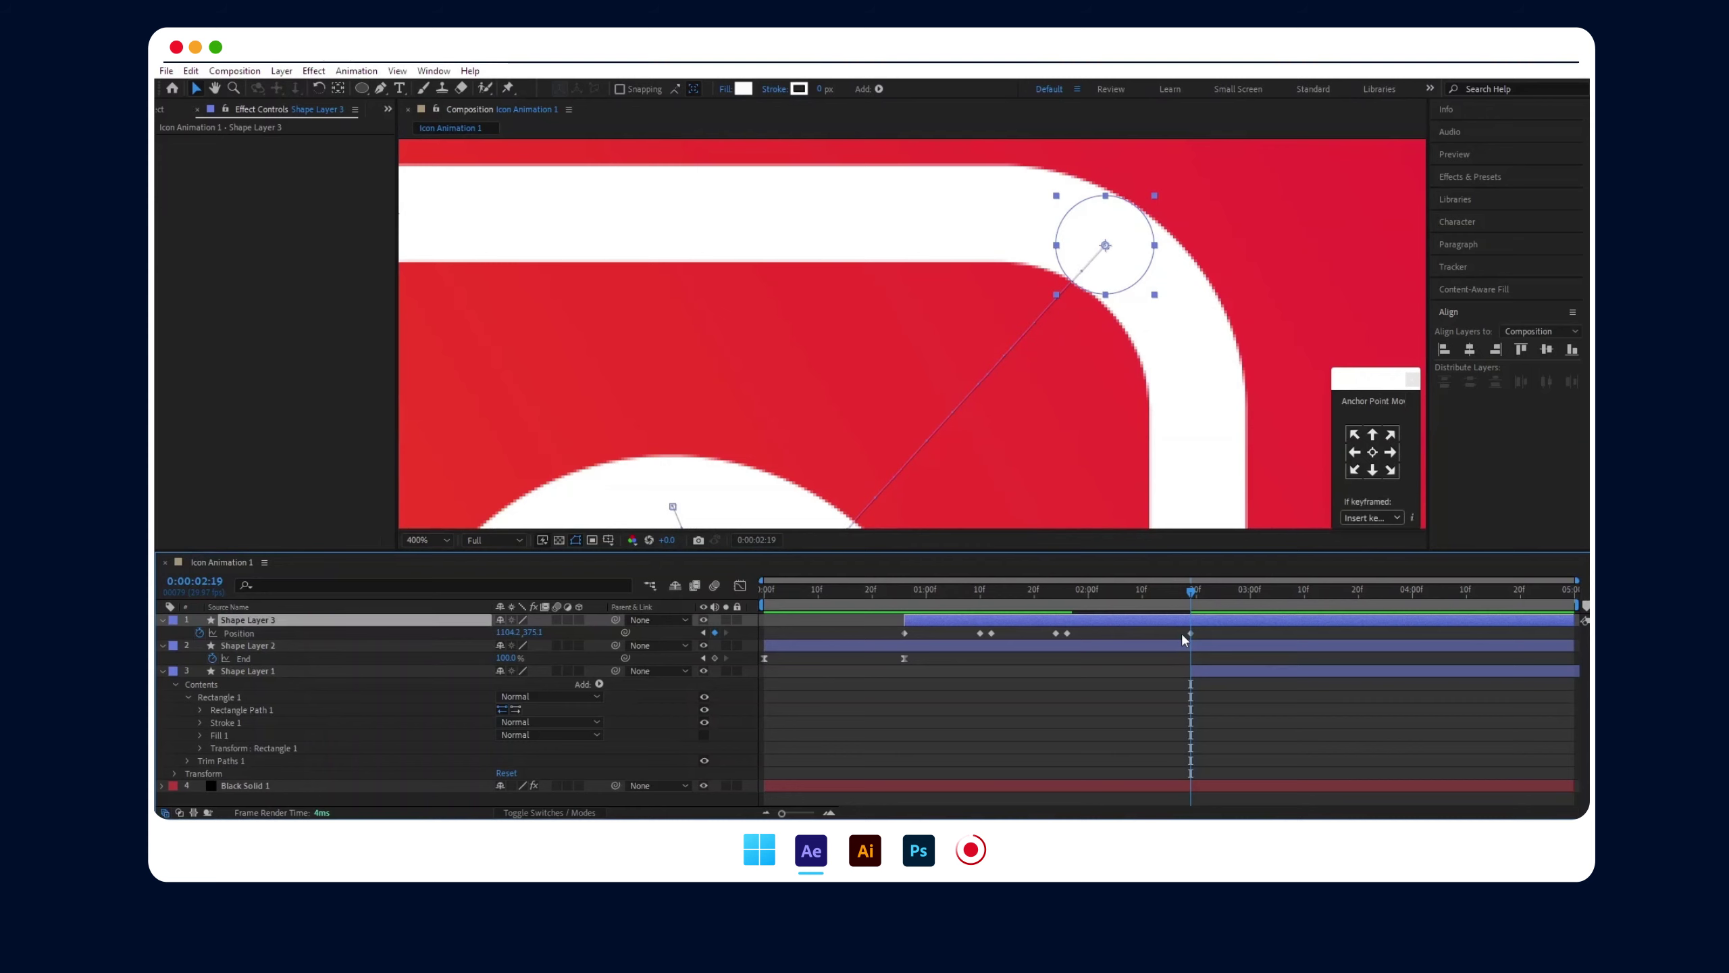
left_click(1181, 590)
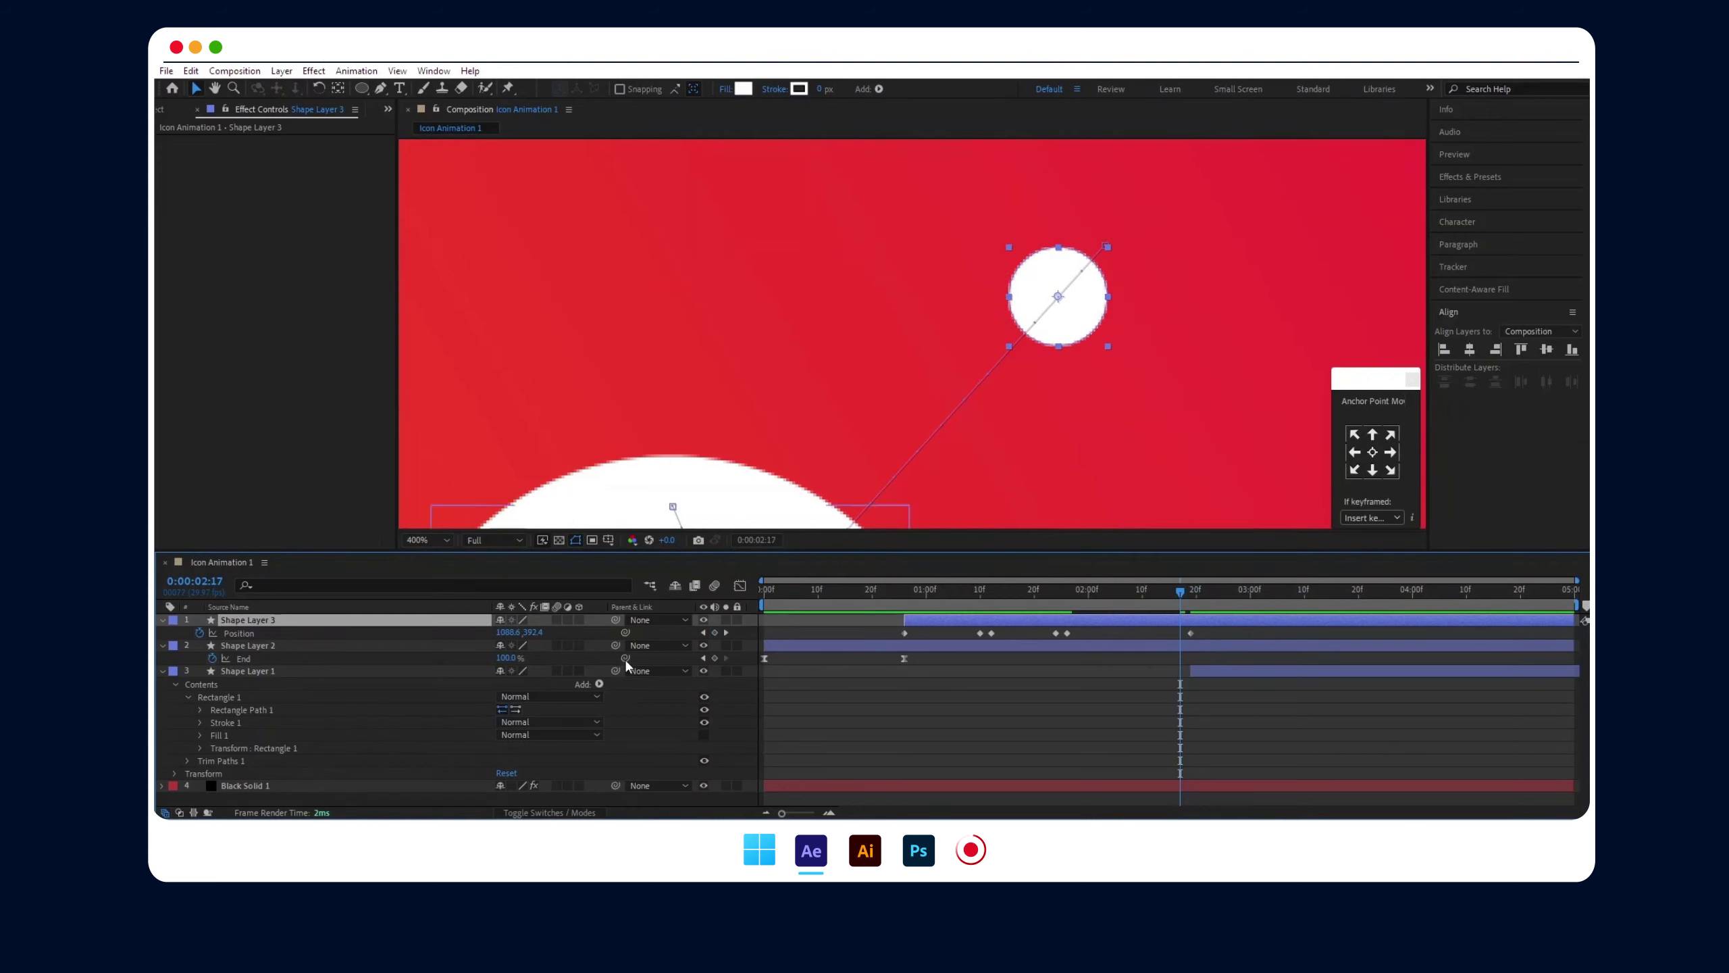
left_click(714, 633)
- Delete the dot's keyframe near 2:16 and add a corner Position keyframe at 2:21
scroll(1064, 338, "down", 2)
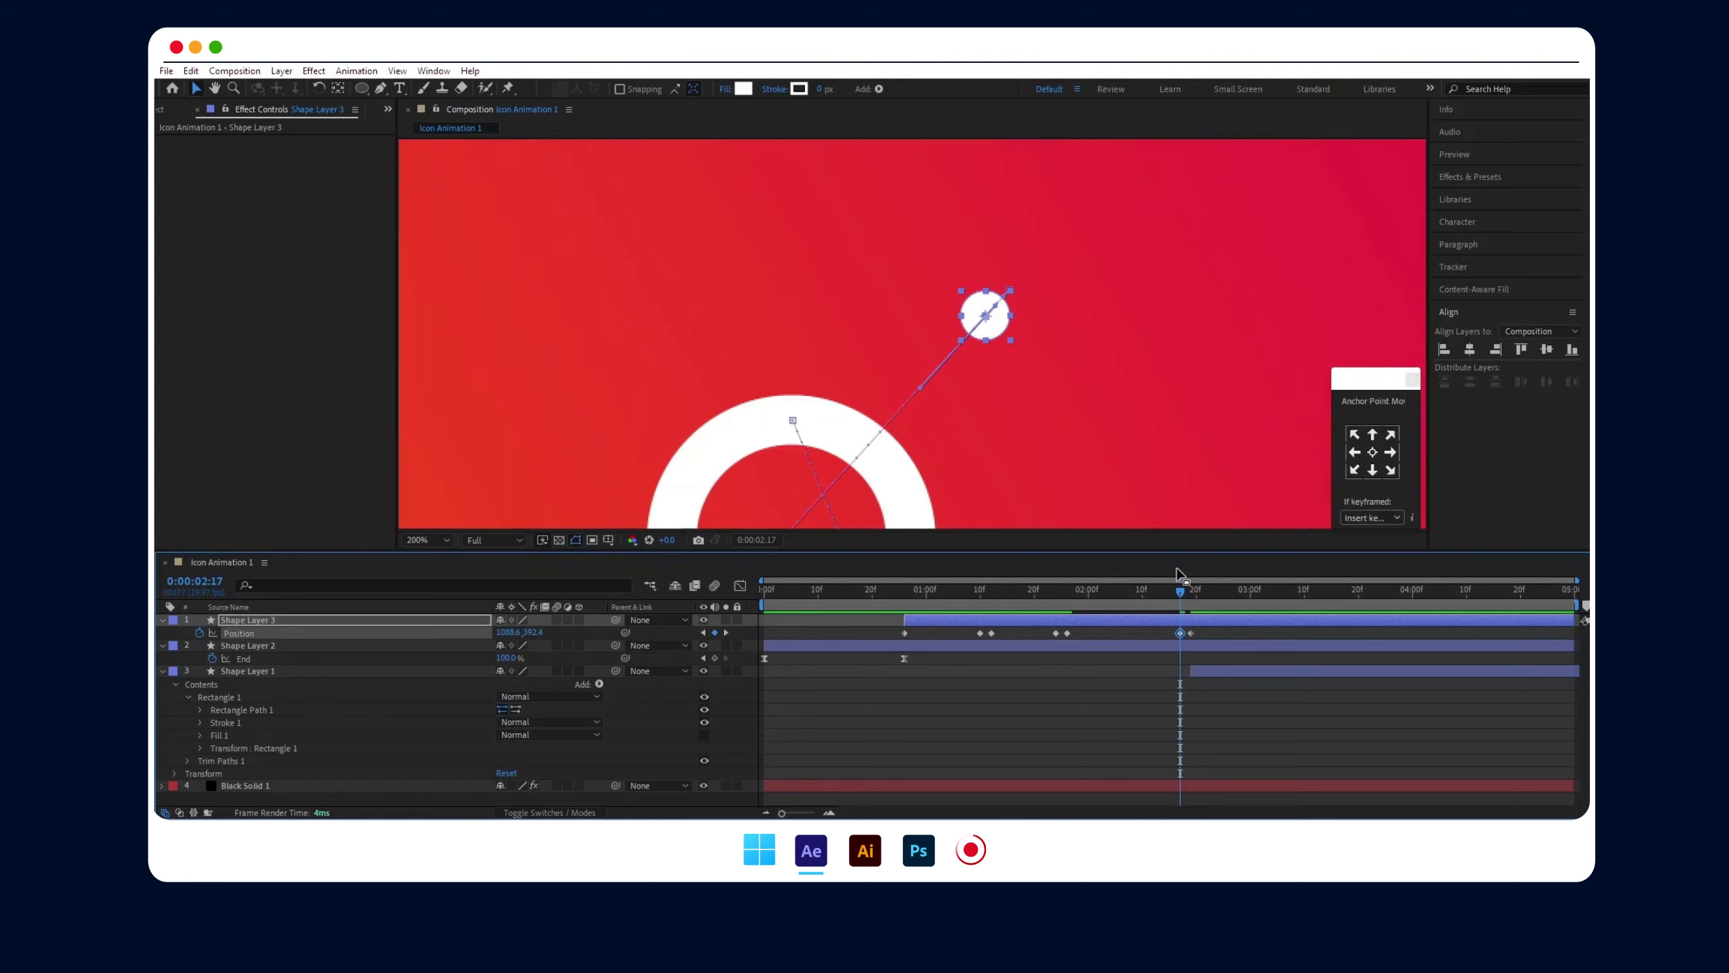
left_click(1202, 591)
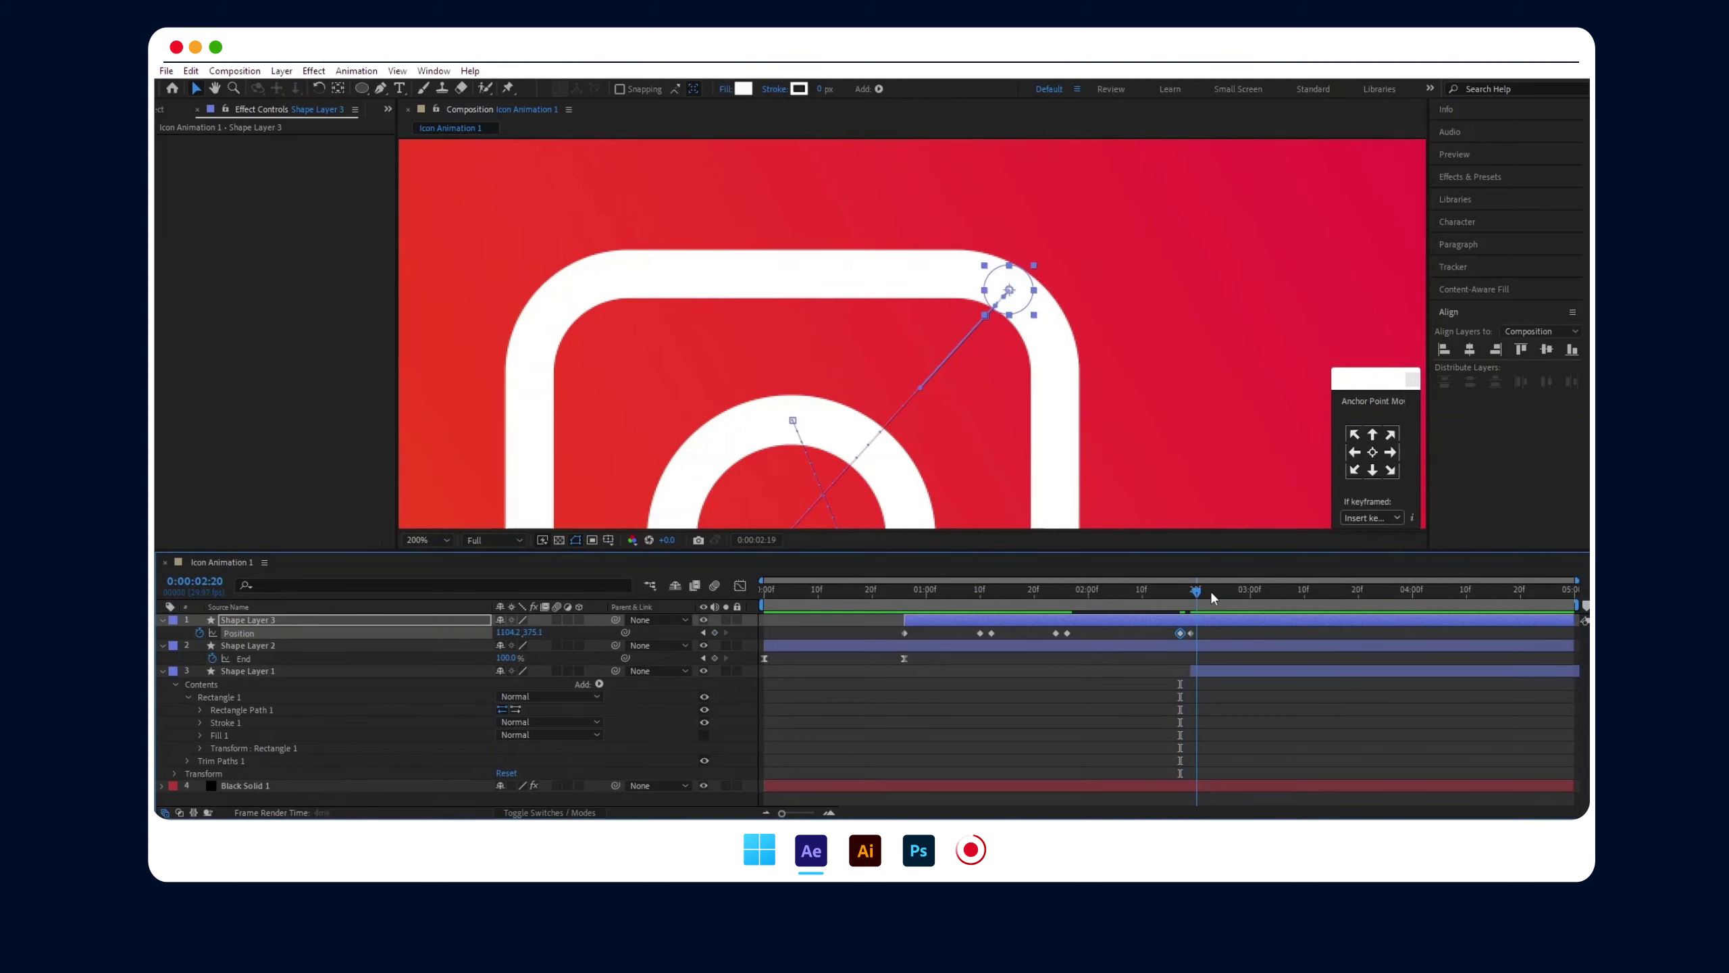
mouse_move(1202, 591)
left_mouse_down()
mouse_move(1170, 591)
mouse_move(1204, 590)
left_mouse_up()
key("Delete")
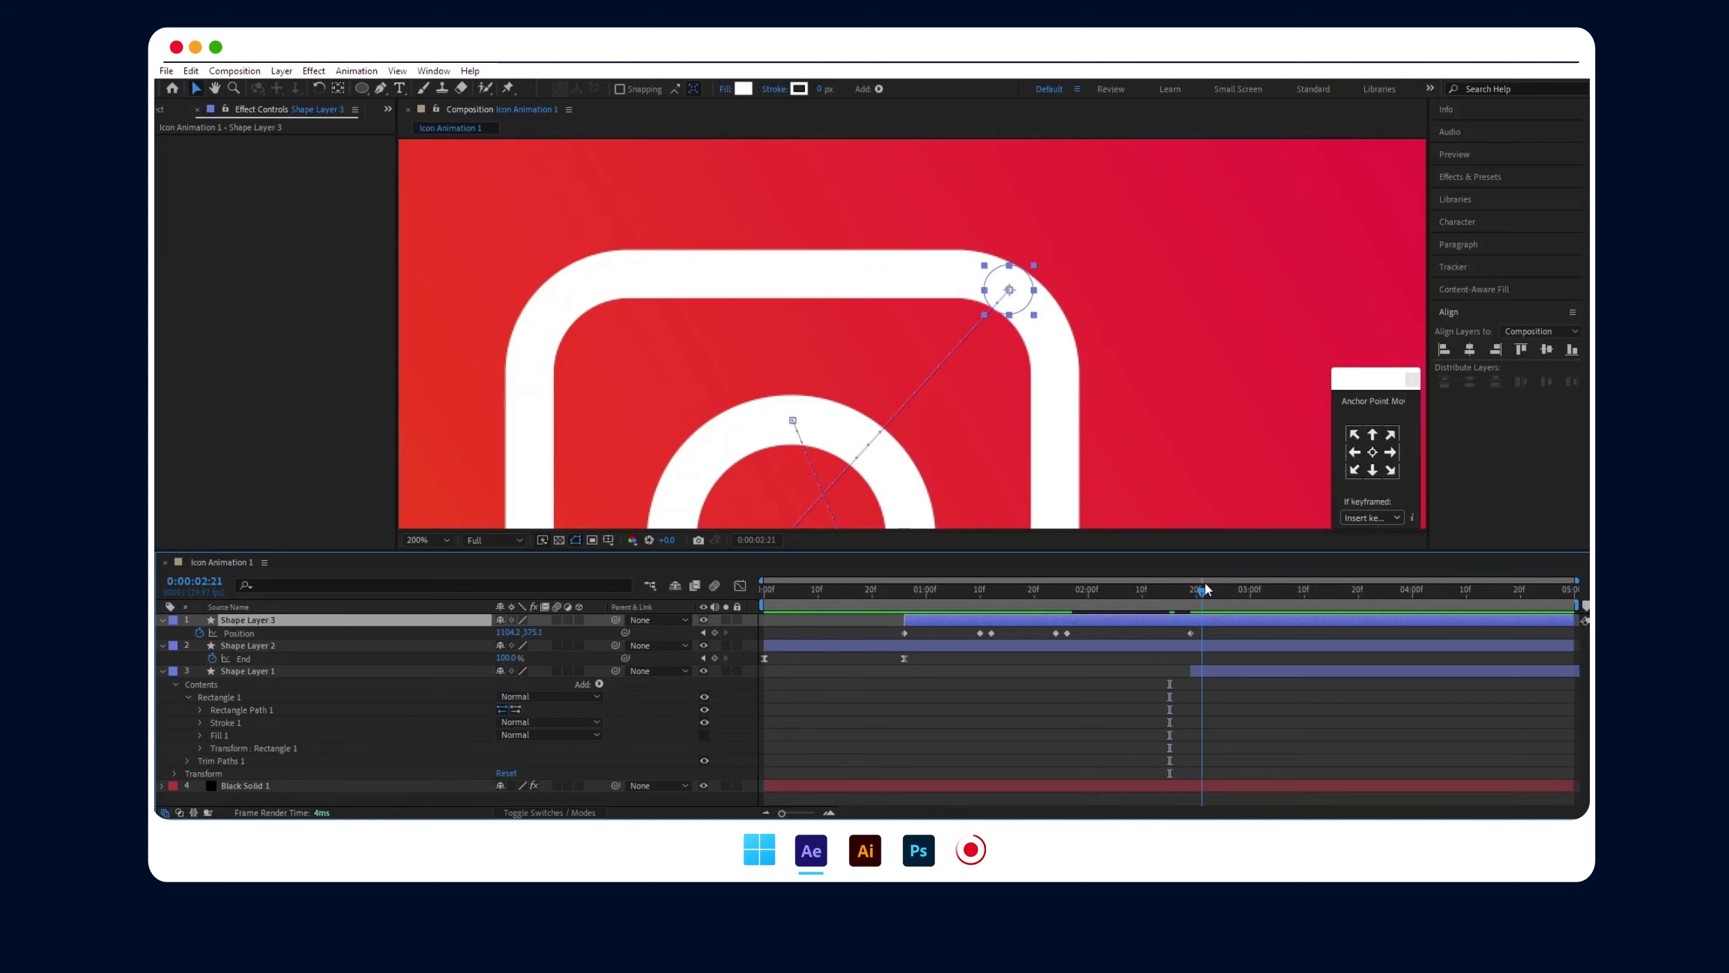
left_click(715, 632)
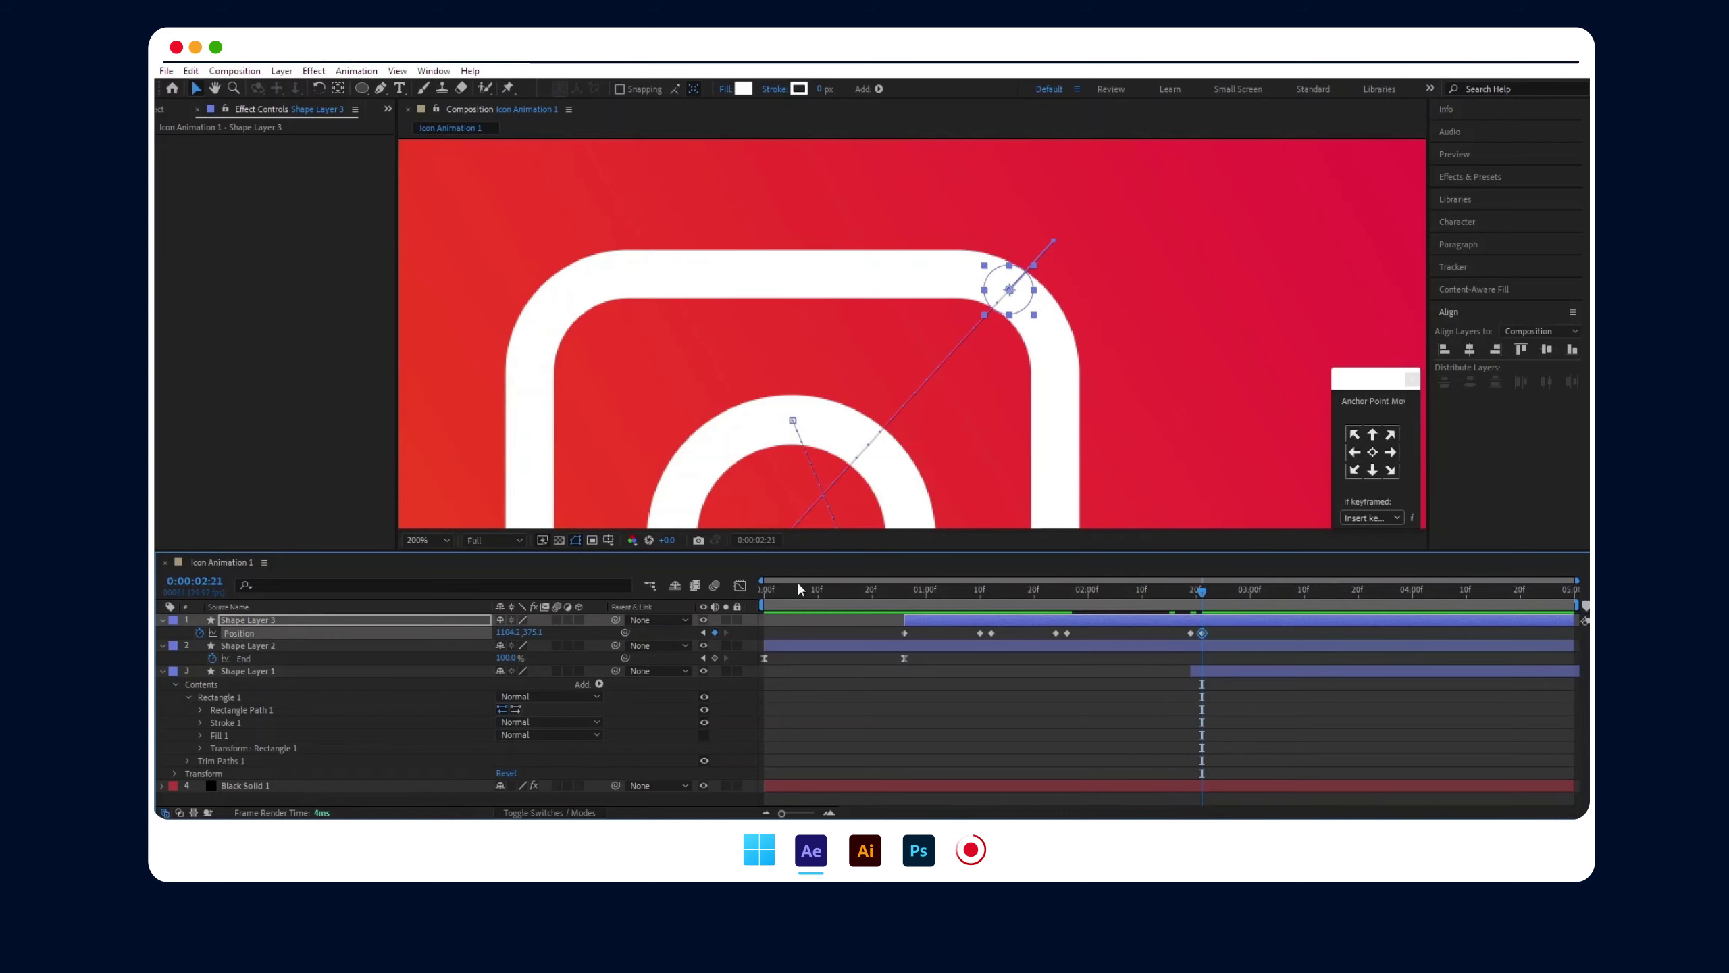
key("comma")
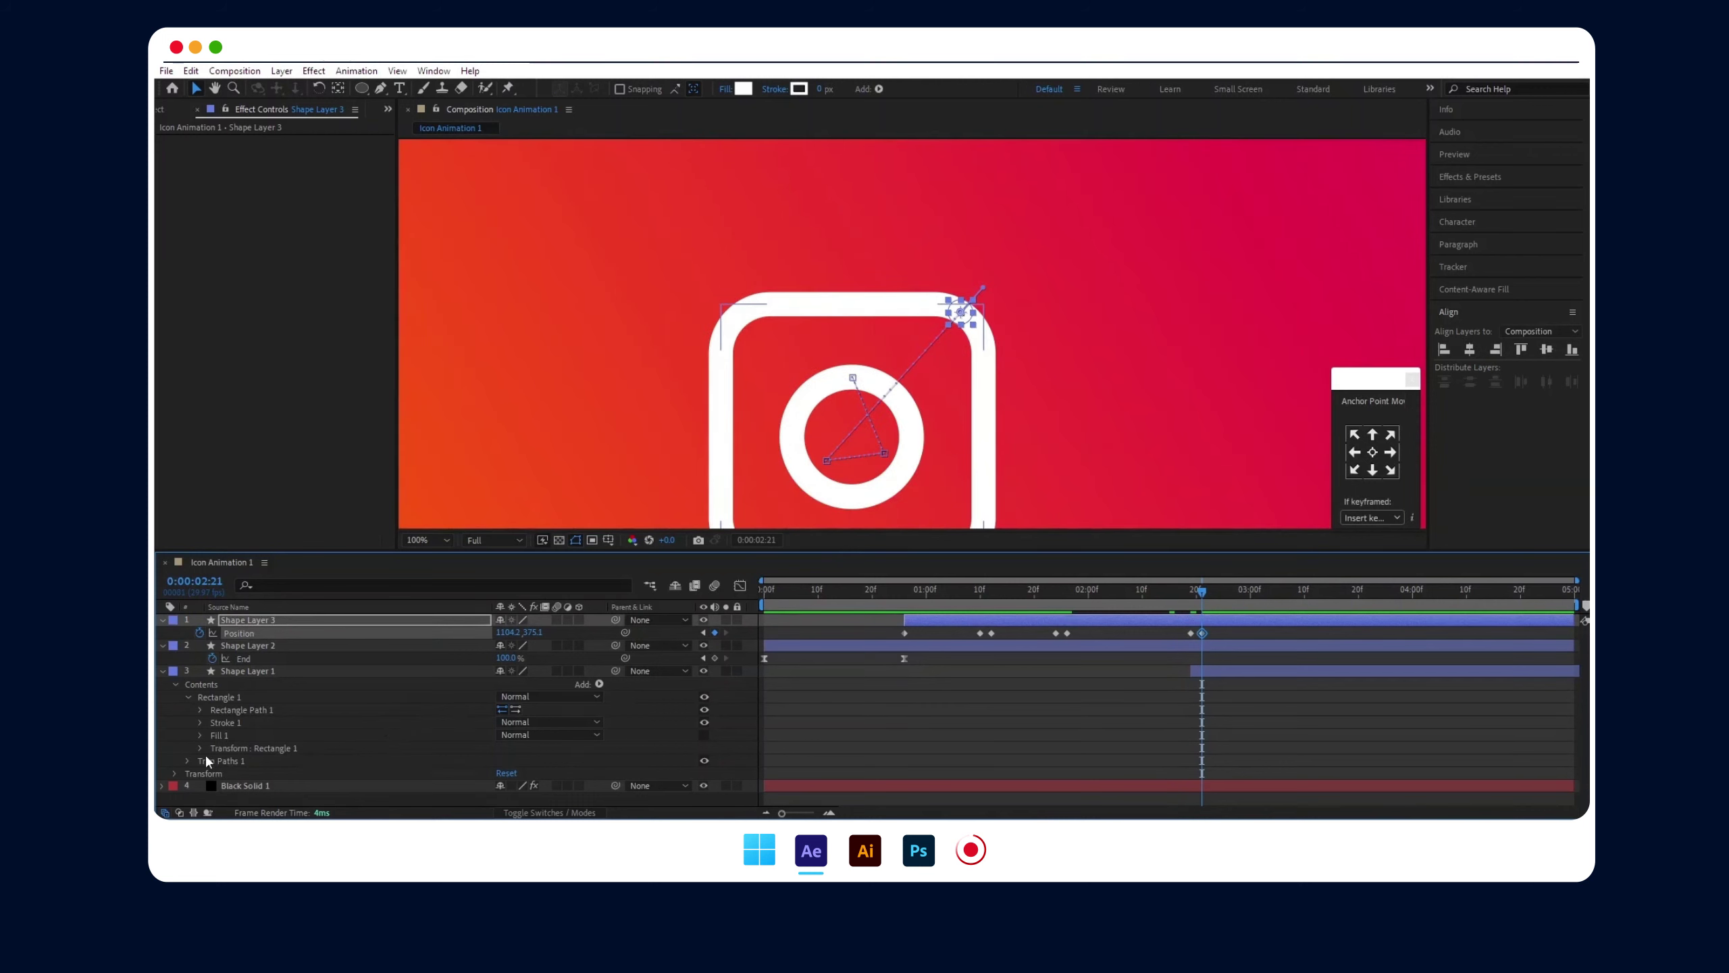
- Expand Shape Layer 1's Trim Paths and try End values of 72% and 76%
left_click(186, 759)
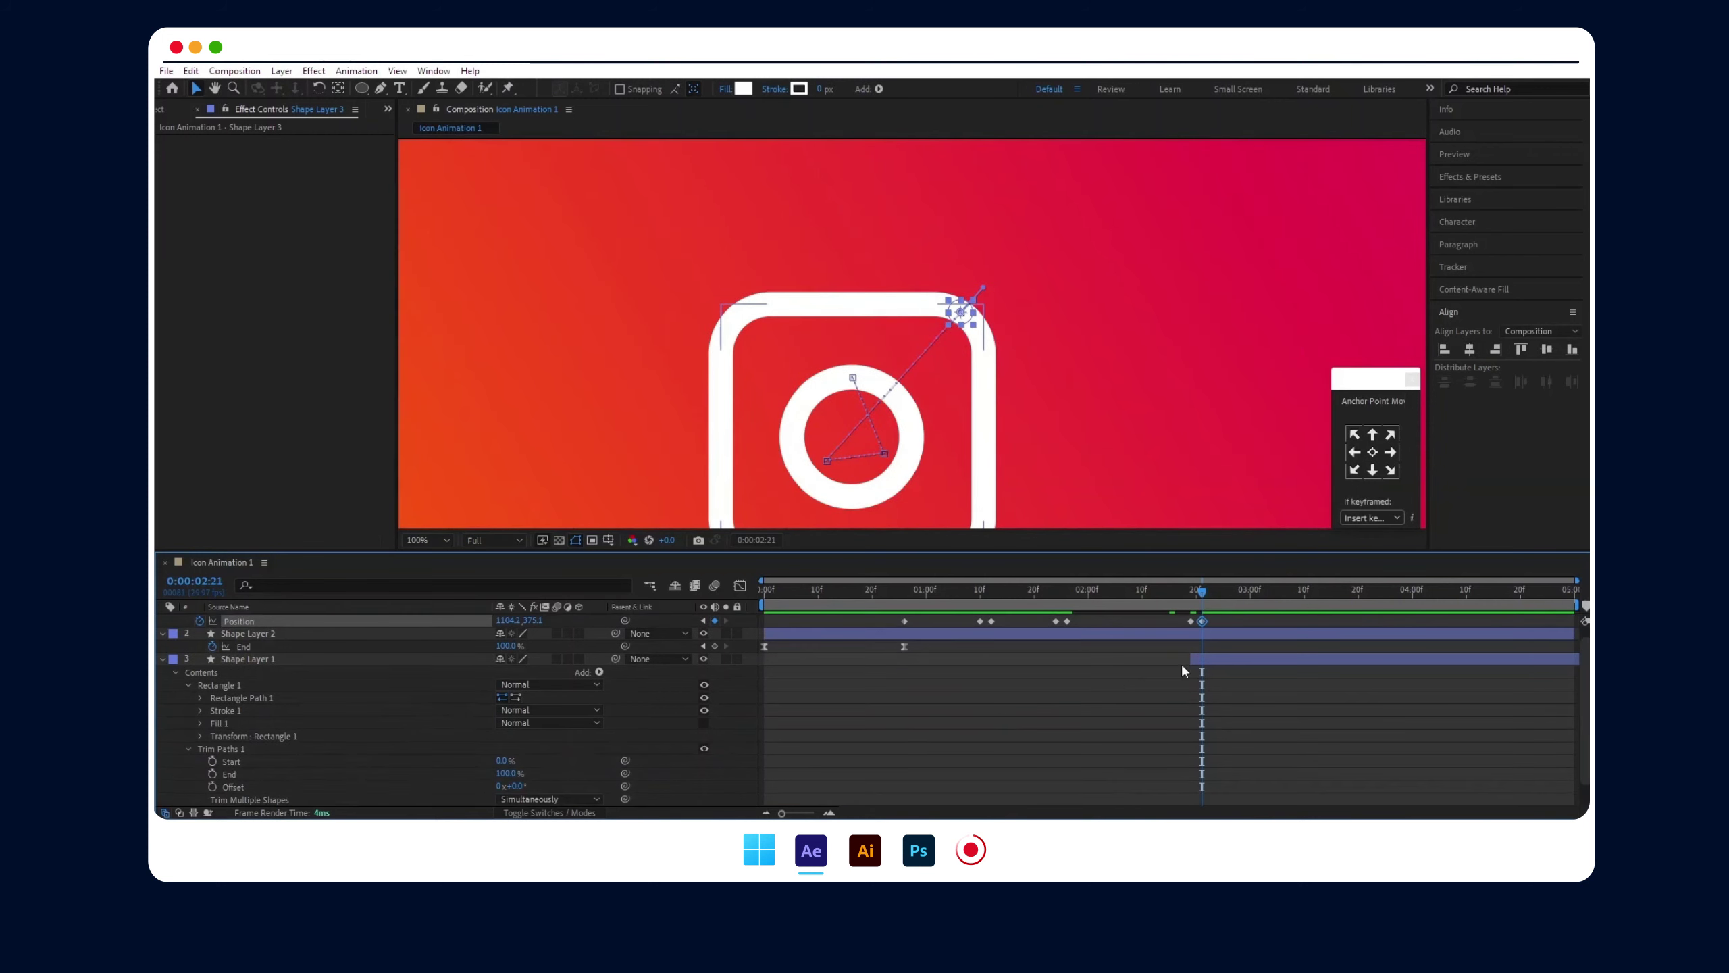
scroll(786, 670, "down", 2)
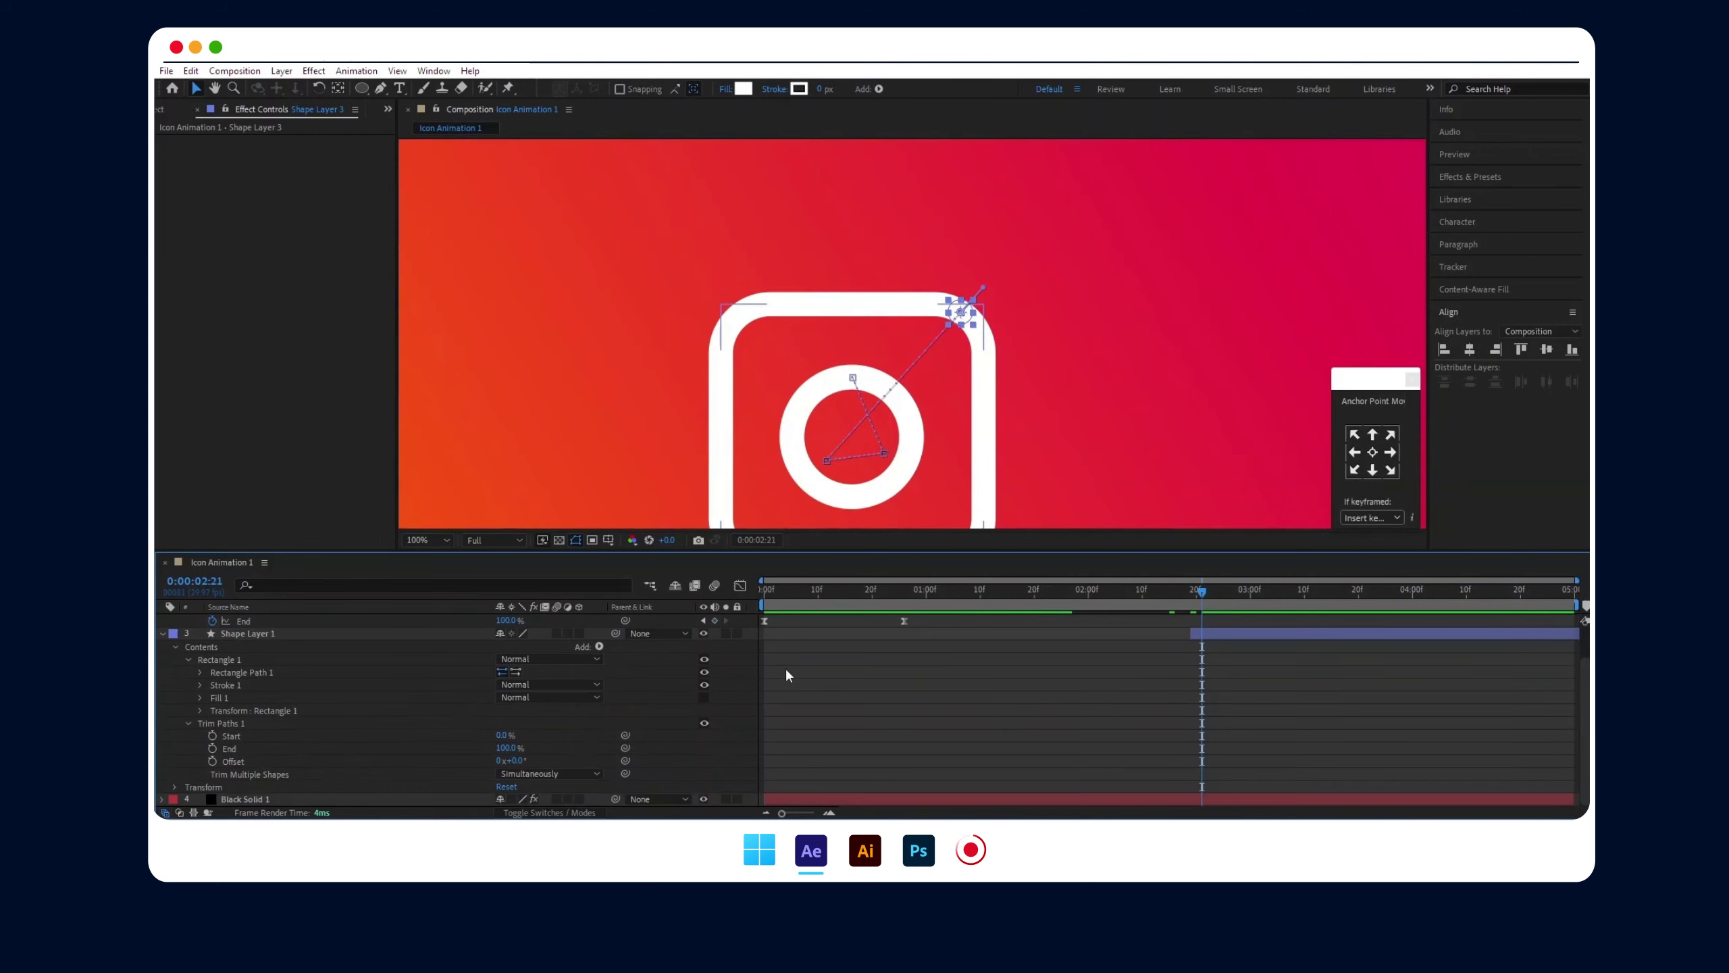
left_click_drag(505, 748, 468, 751)
left_click(513, 761)
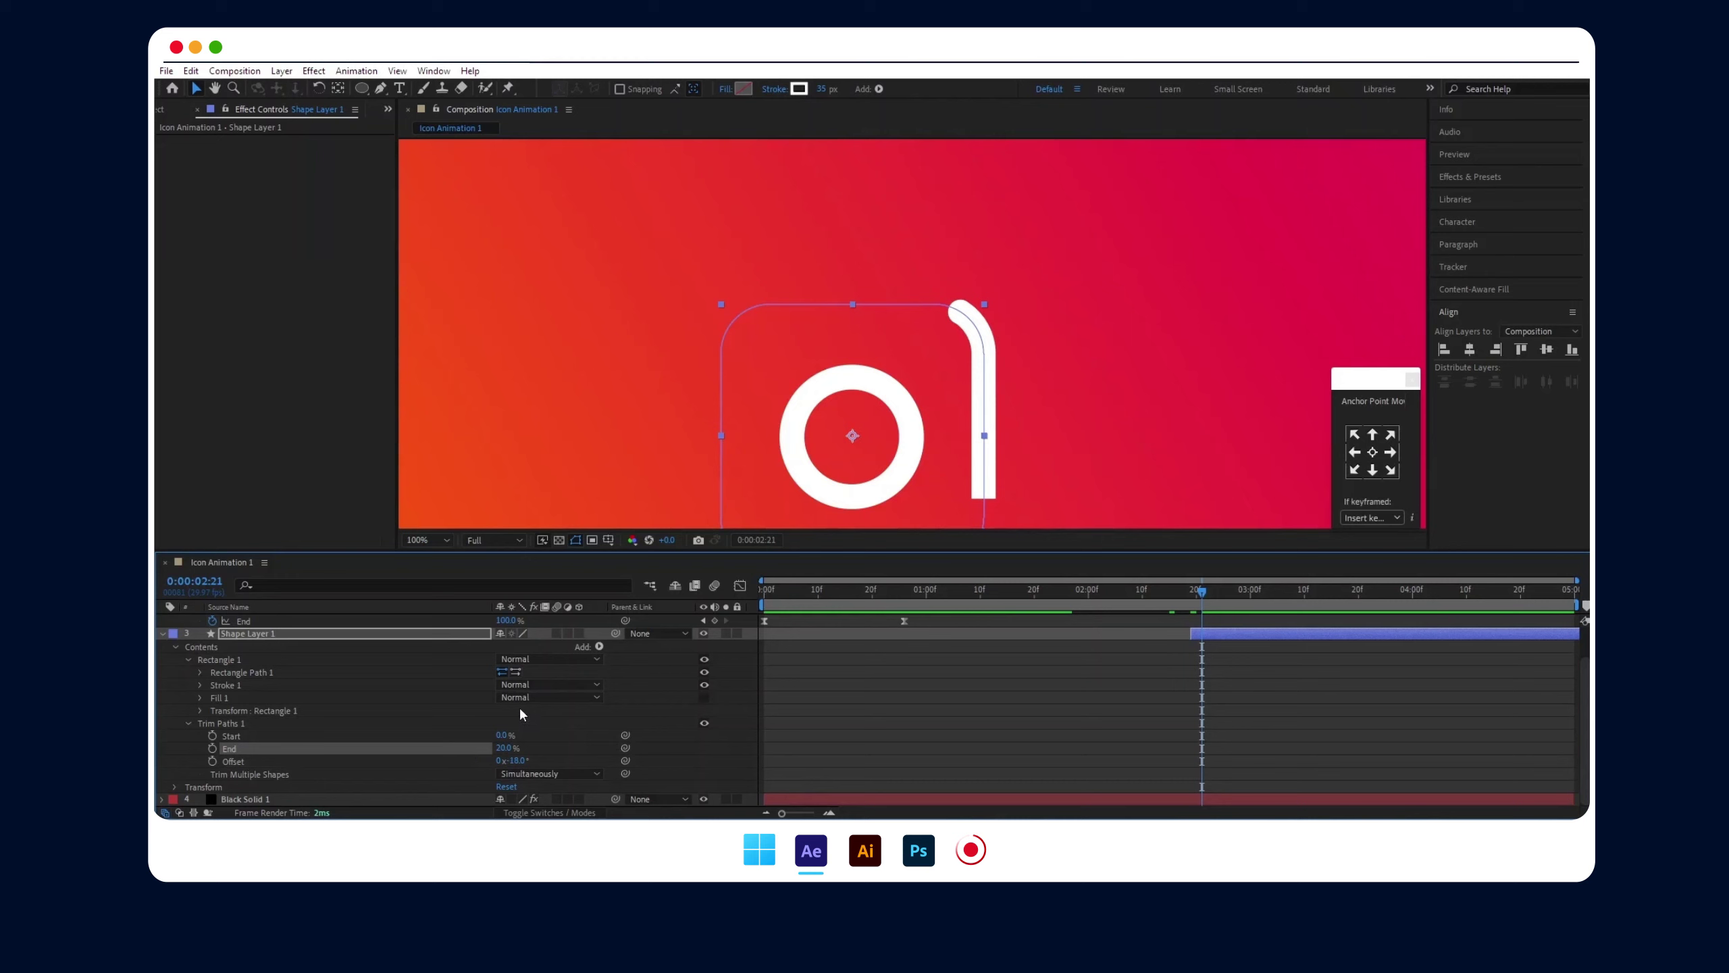
- Set the outline's Stroke 1 Line Cap to Round Cap and trim End to 0%
scroll(230, 706, "up", 2)
left_click(197, 719)
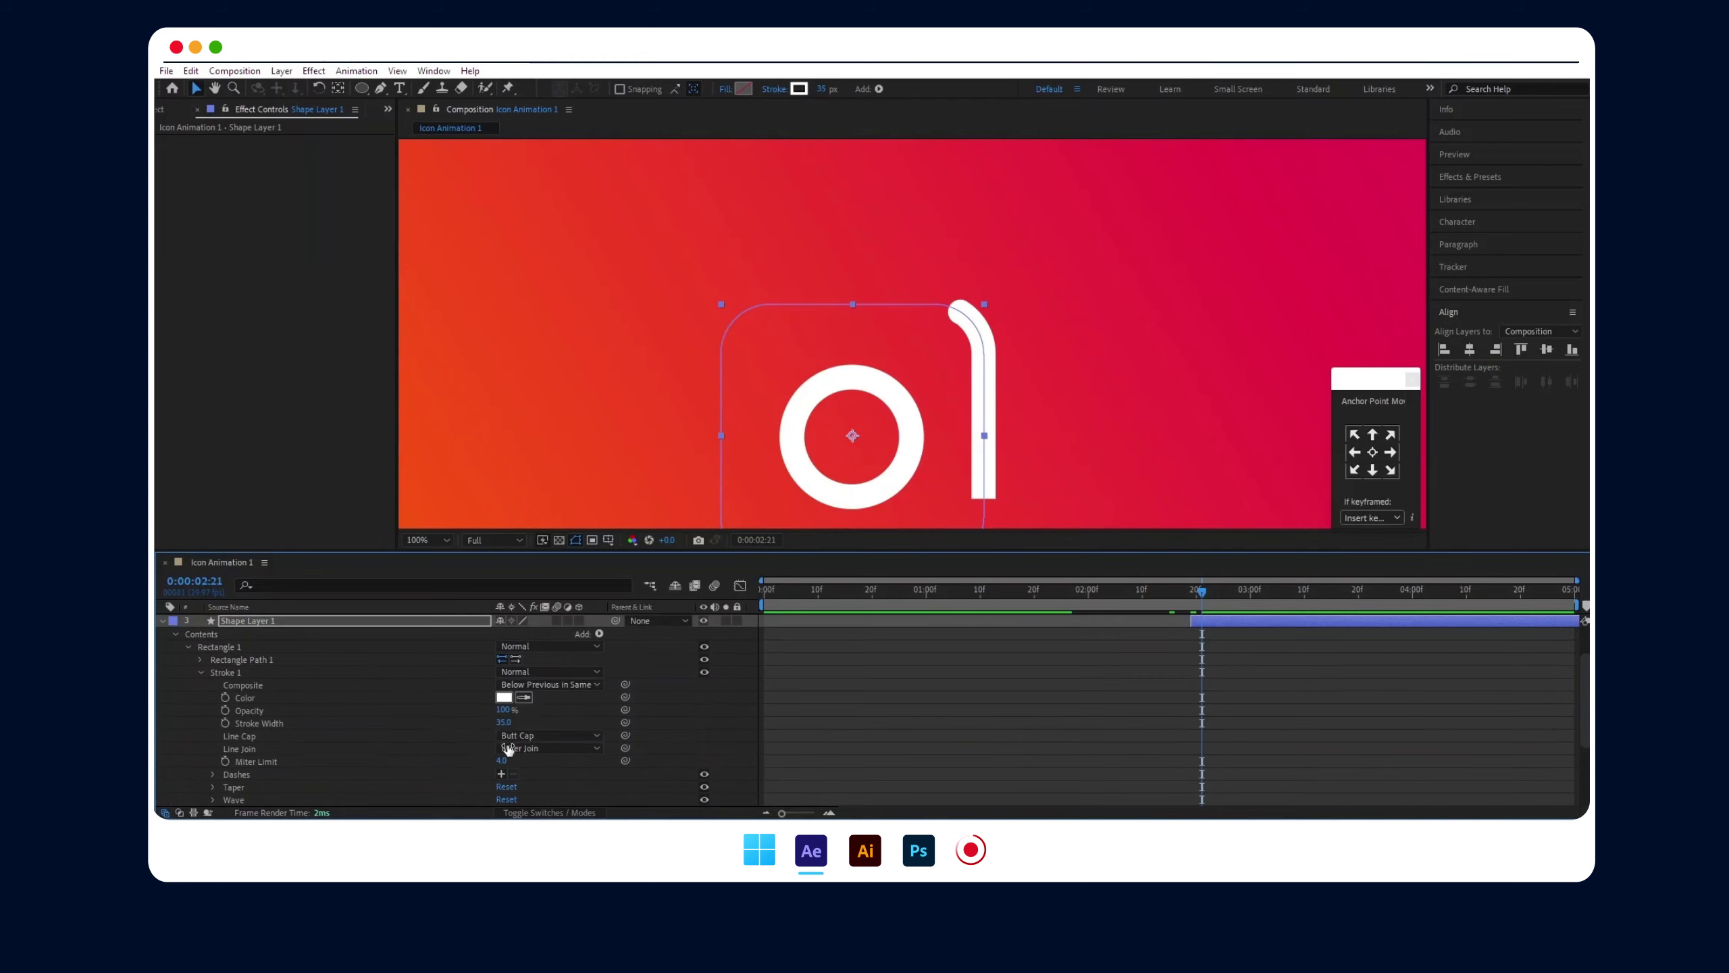
left_click(548, 736)
left_click(550, 761)
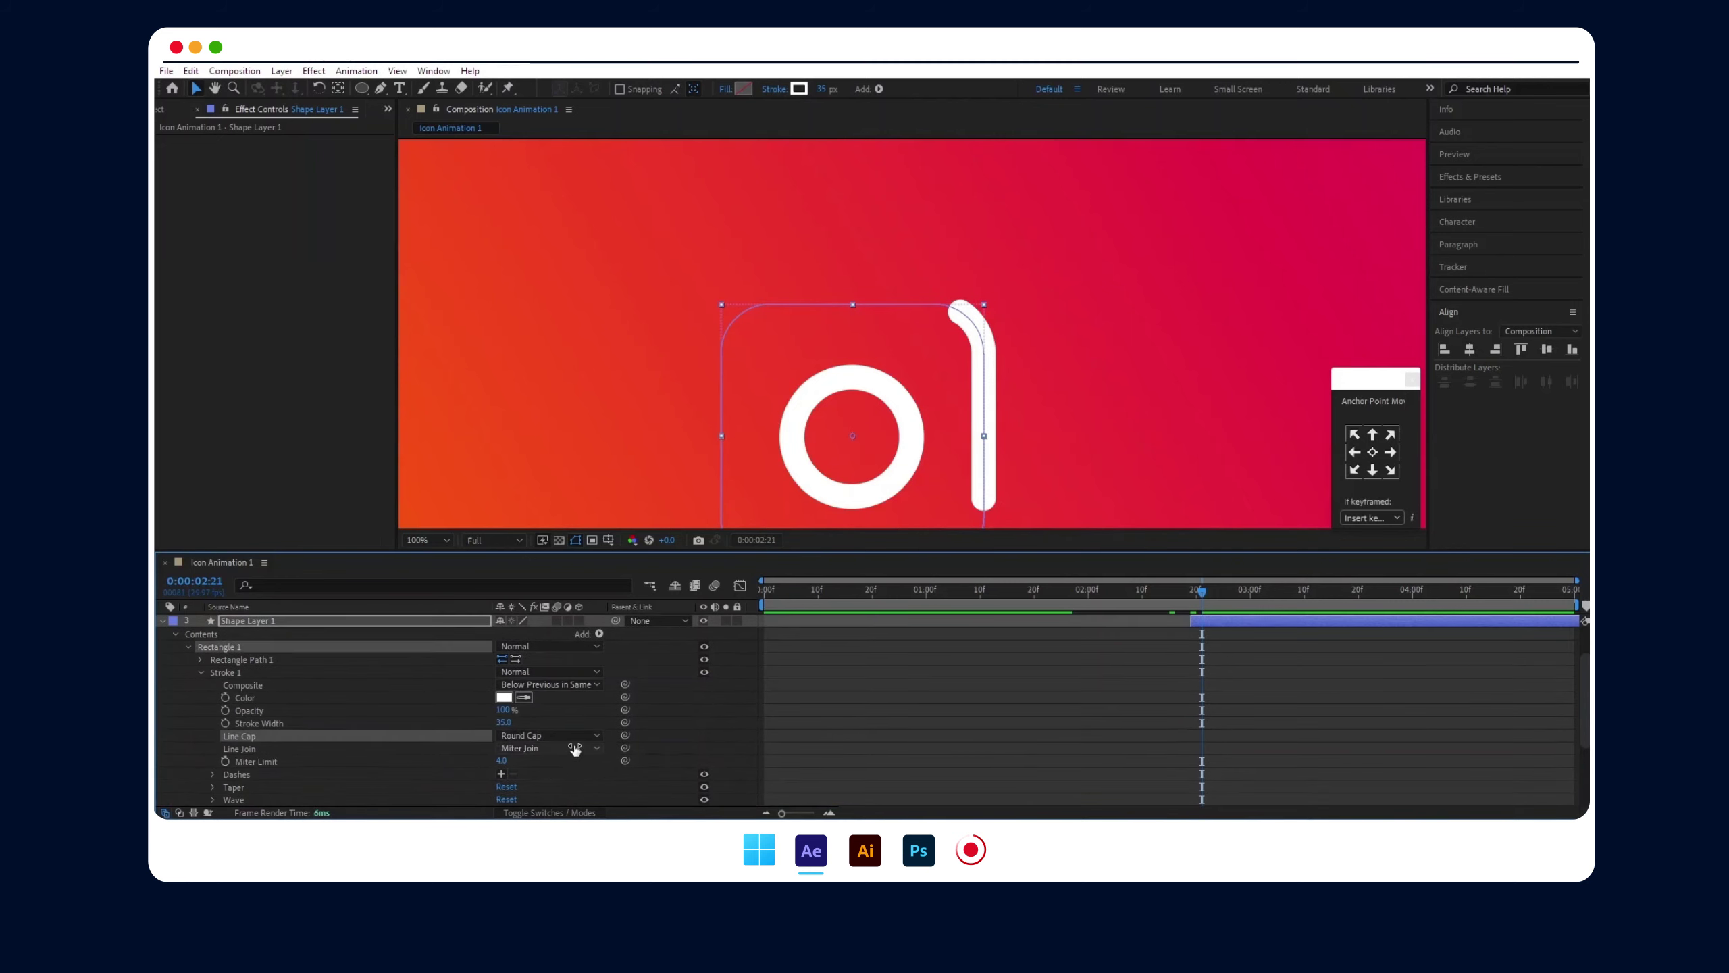
scroll(619, 722, "down", 3)
left_click_drag(504, 748, 442, 748)
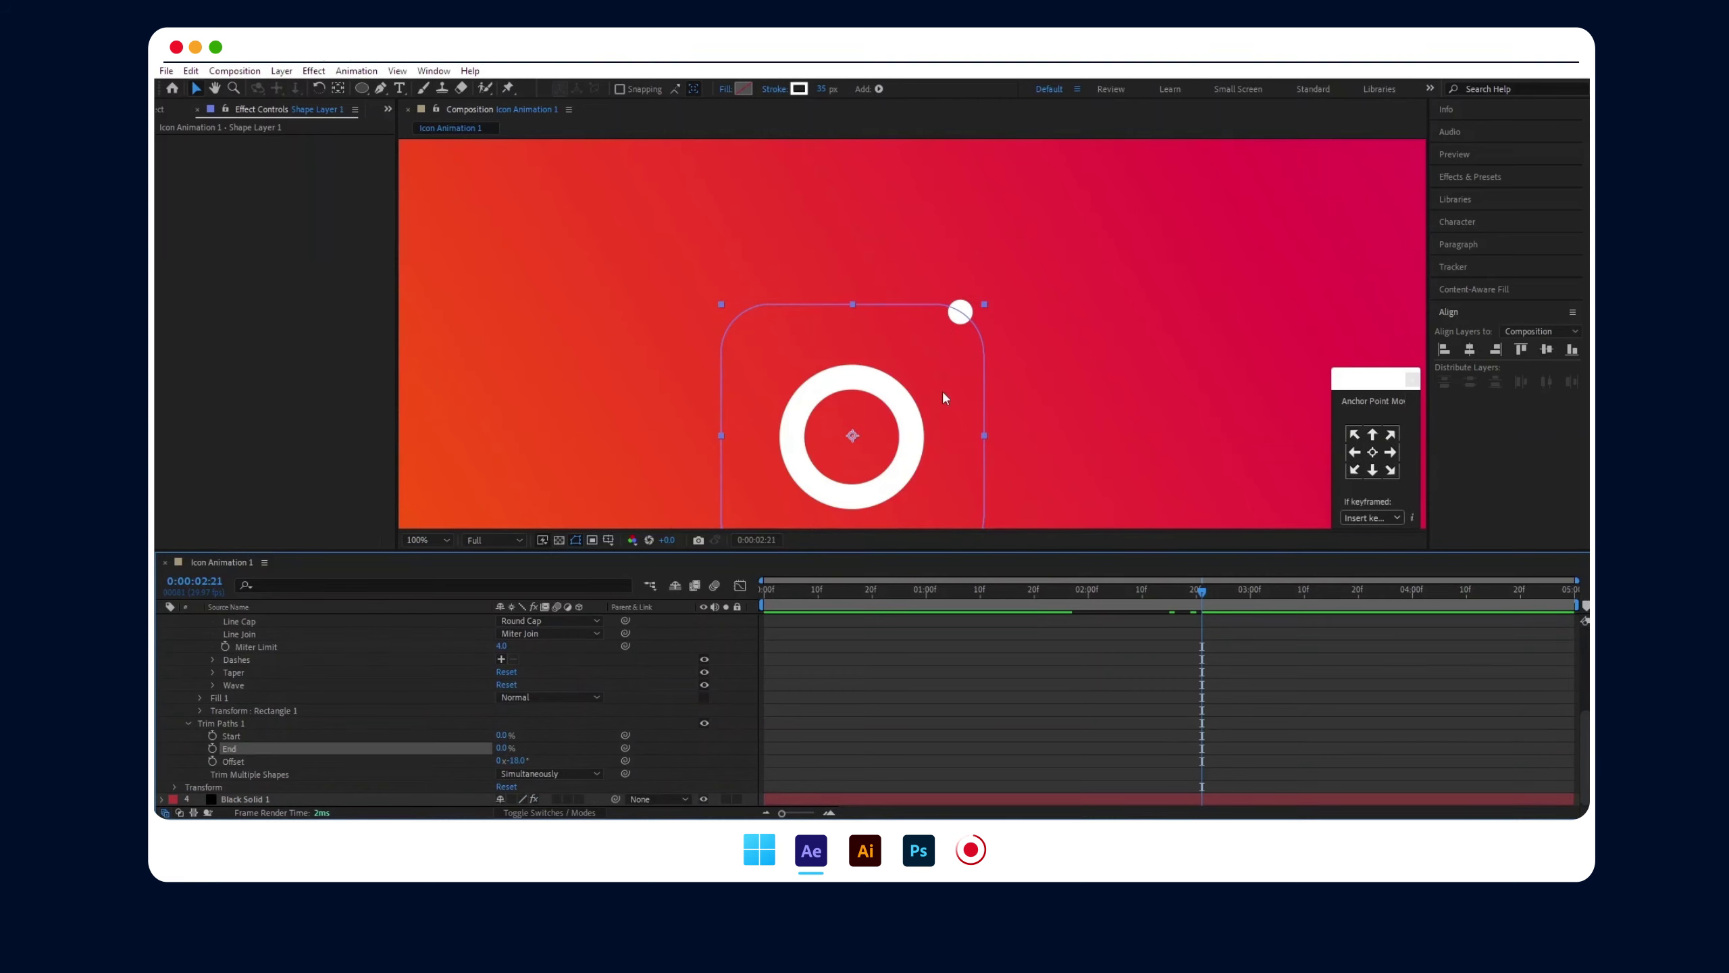
- Keyframe the outline's End from 0% at 2:21 to 100% at 3:13, collapse the layers, and rewind
key("comma")
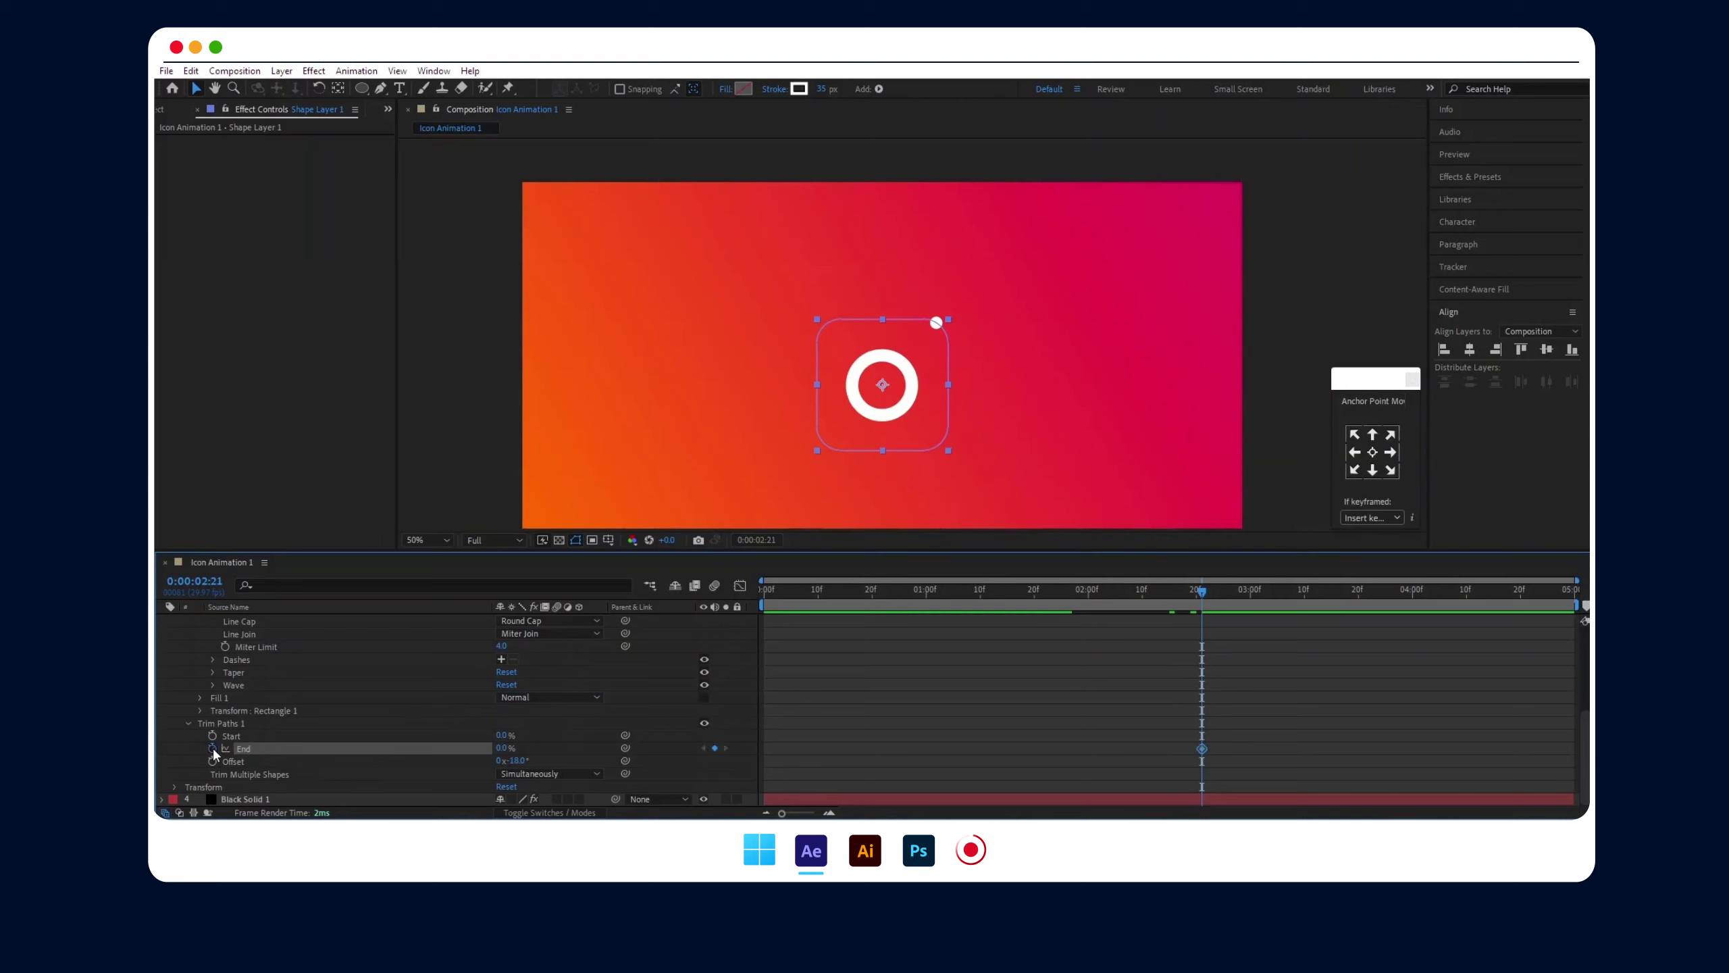
left_click_drag(1204, 597, 1319, 587)
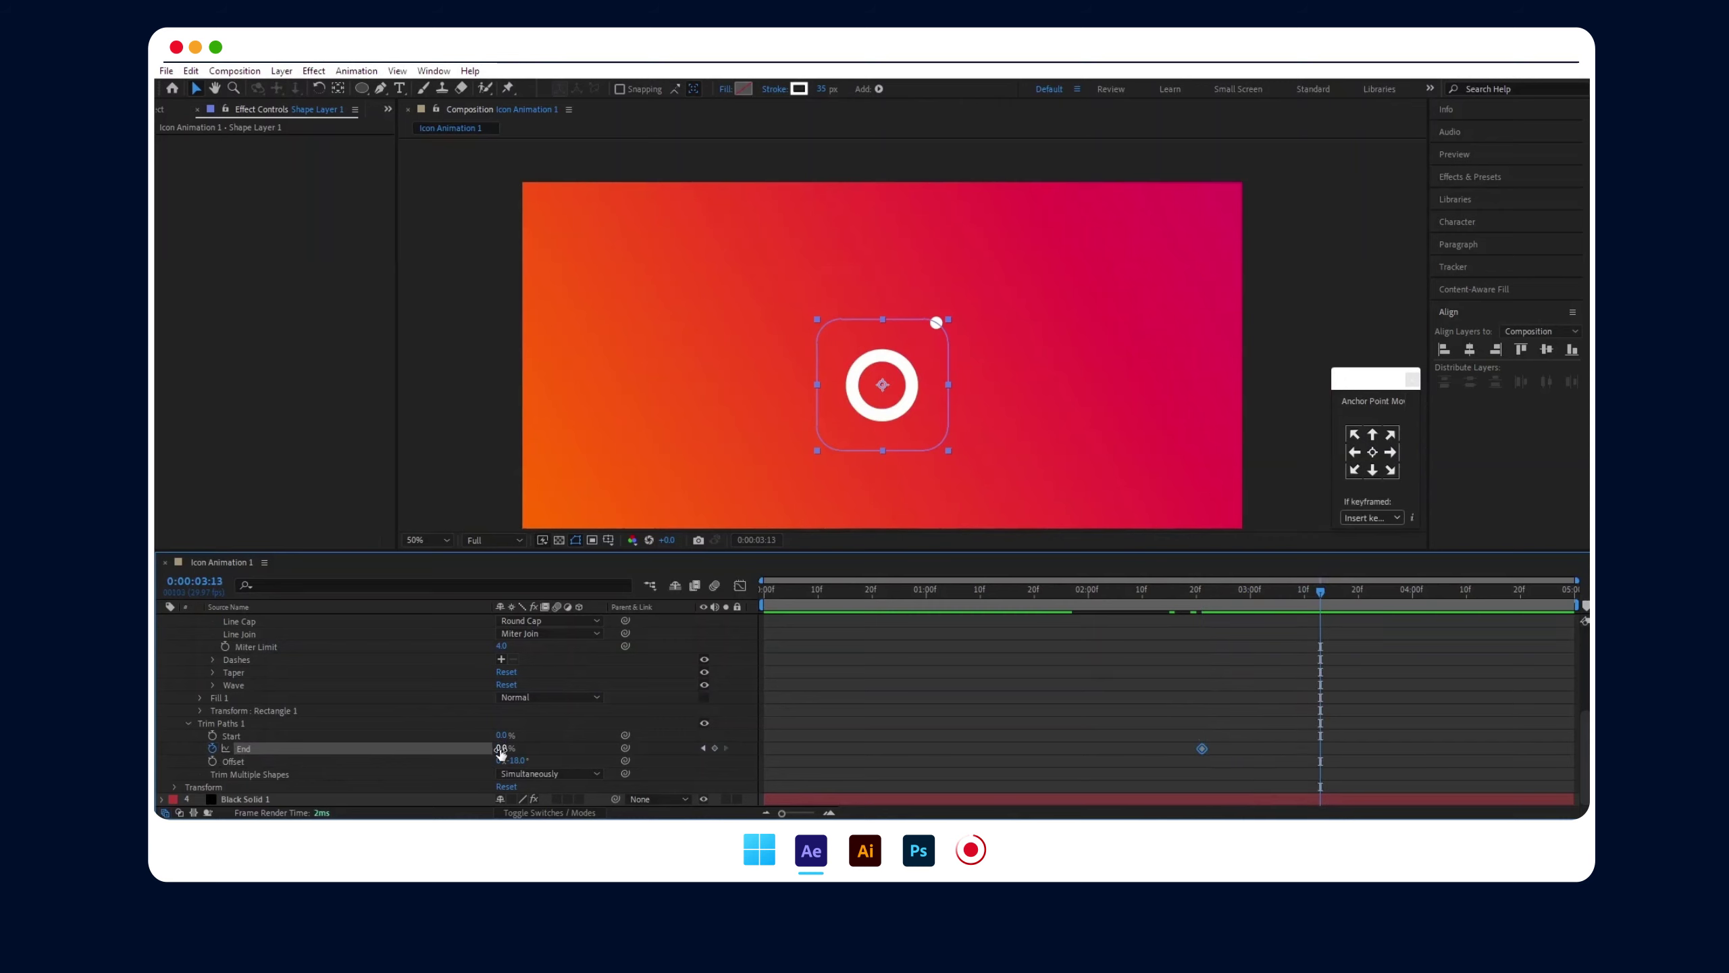
type("100")
key("Return")
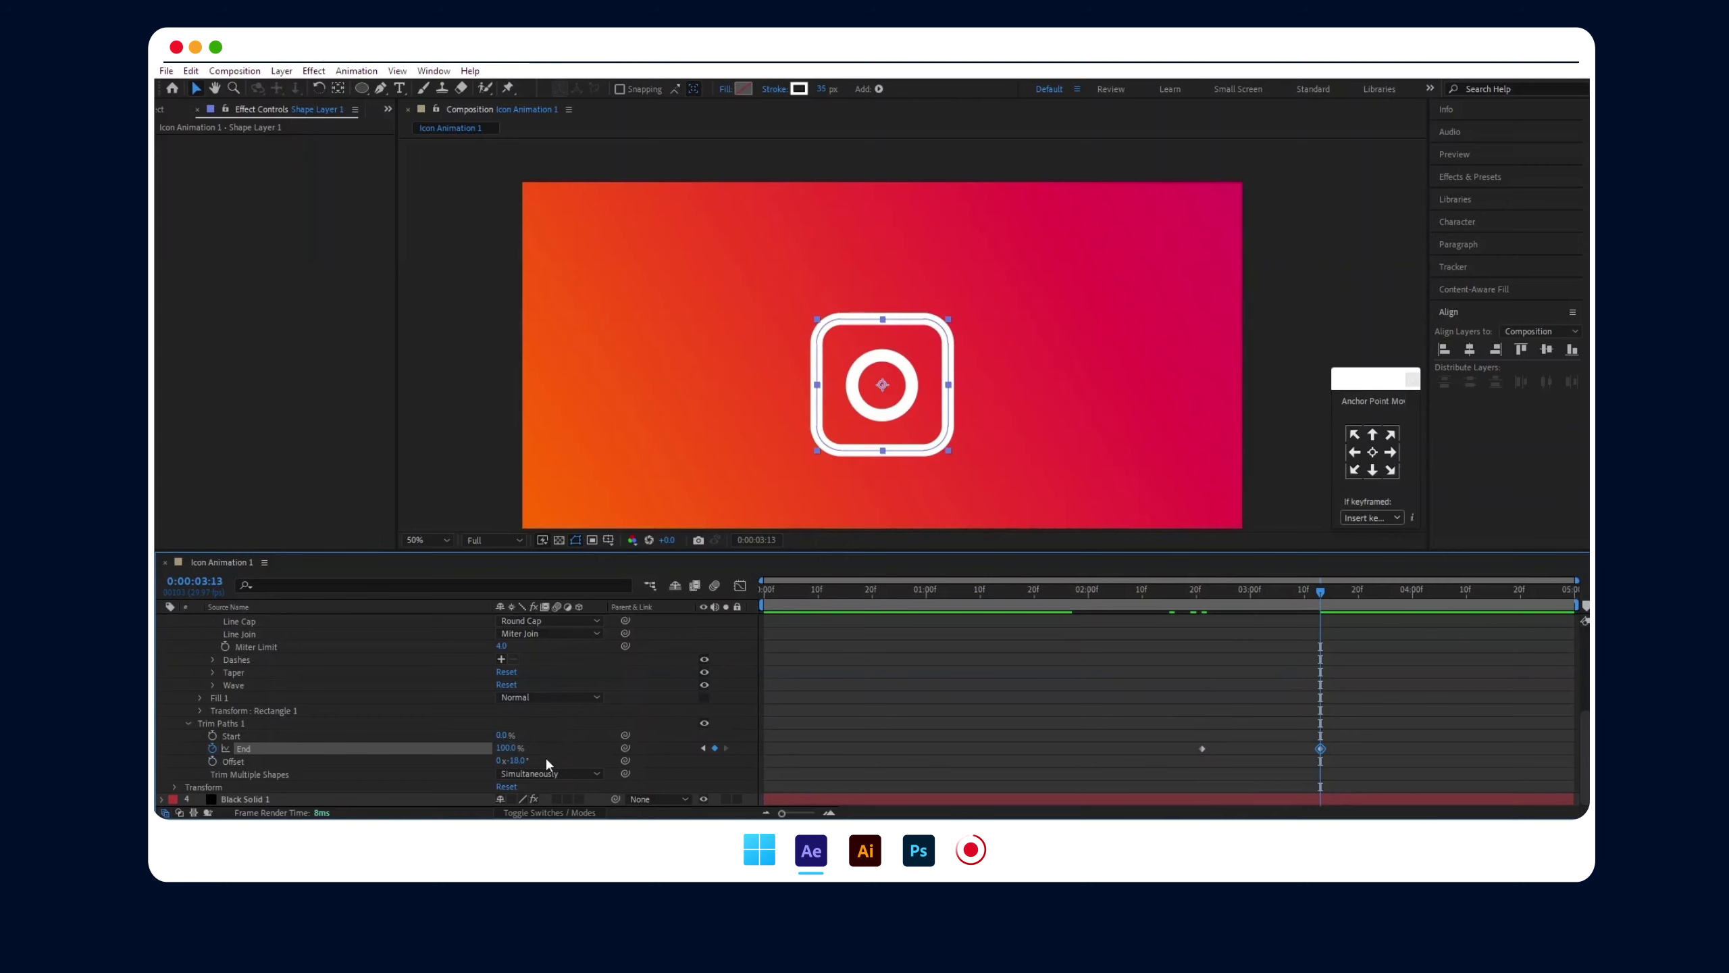
key("Return")
scroll(281, 689, "up", 3)
left_click(162, 658)
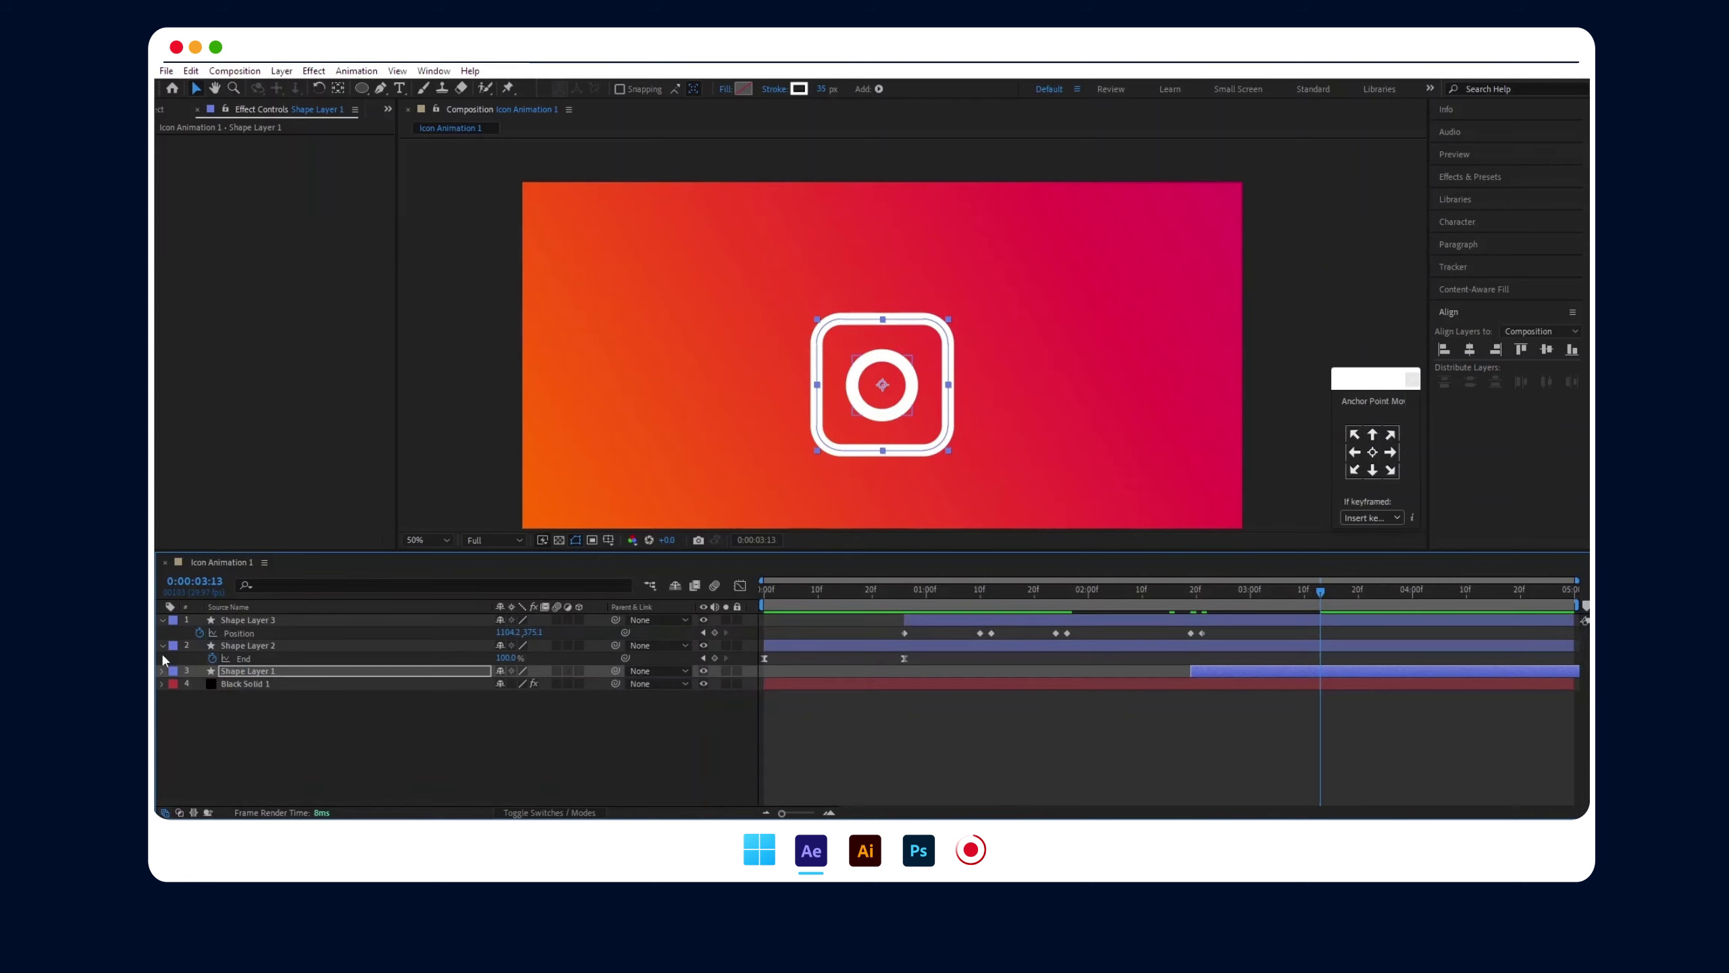
left_click(163, 619)
left_click_drag(1103, 583, 764, 584)
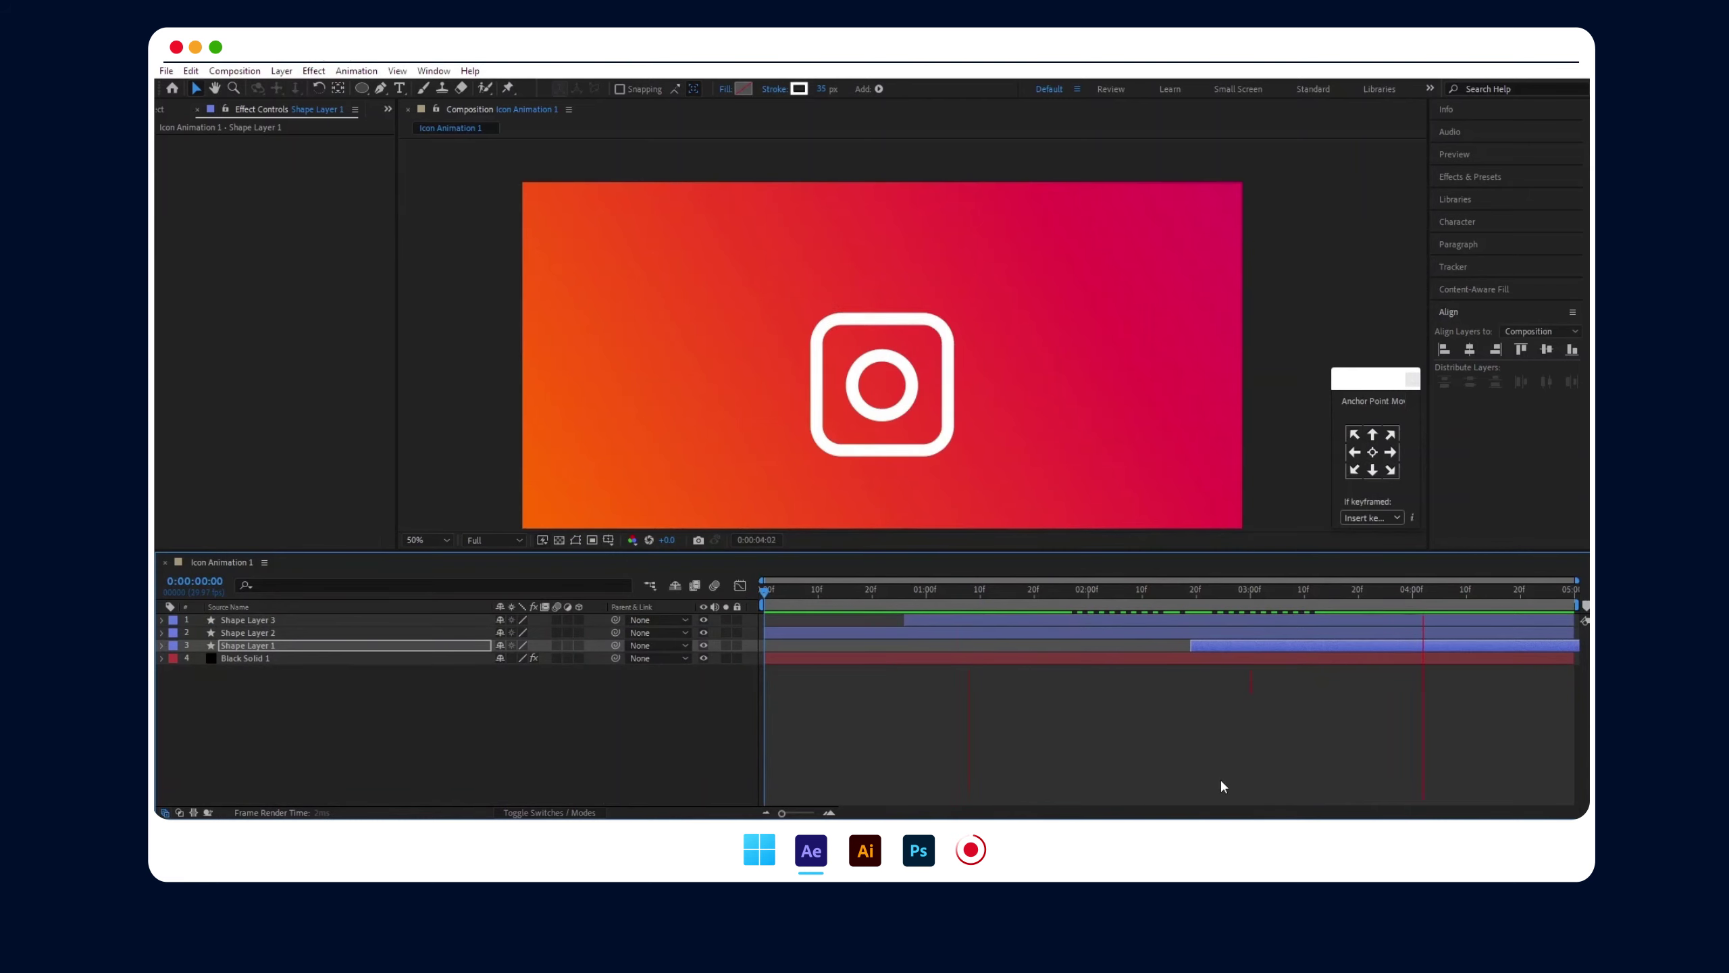
- Select Shape Layer 3, reveal its keyframed Position and 82% Scale, and scrub back to about 2:23
left_click(1250, 617)
key("u")
left_click_drag(1163, 590, 1365, 602)
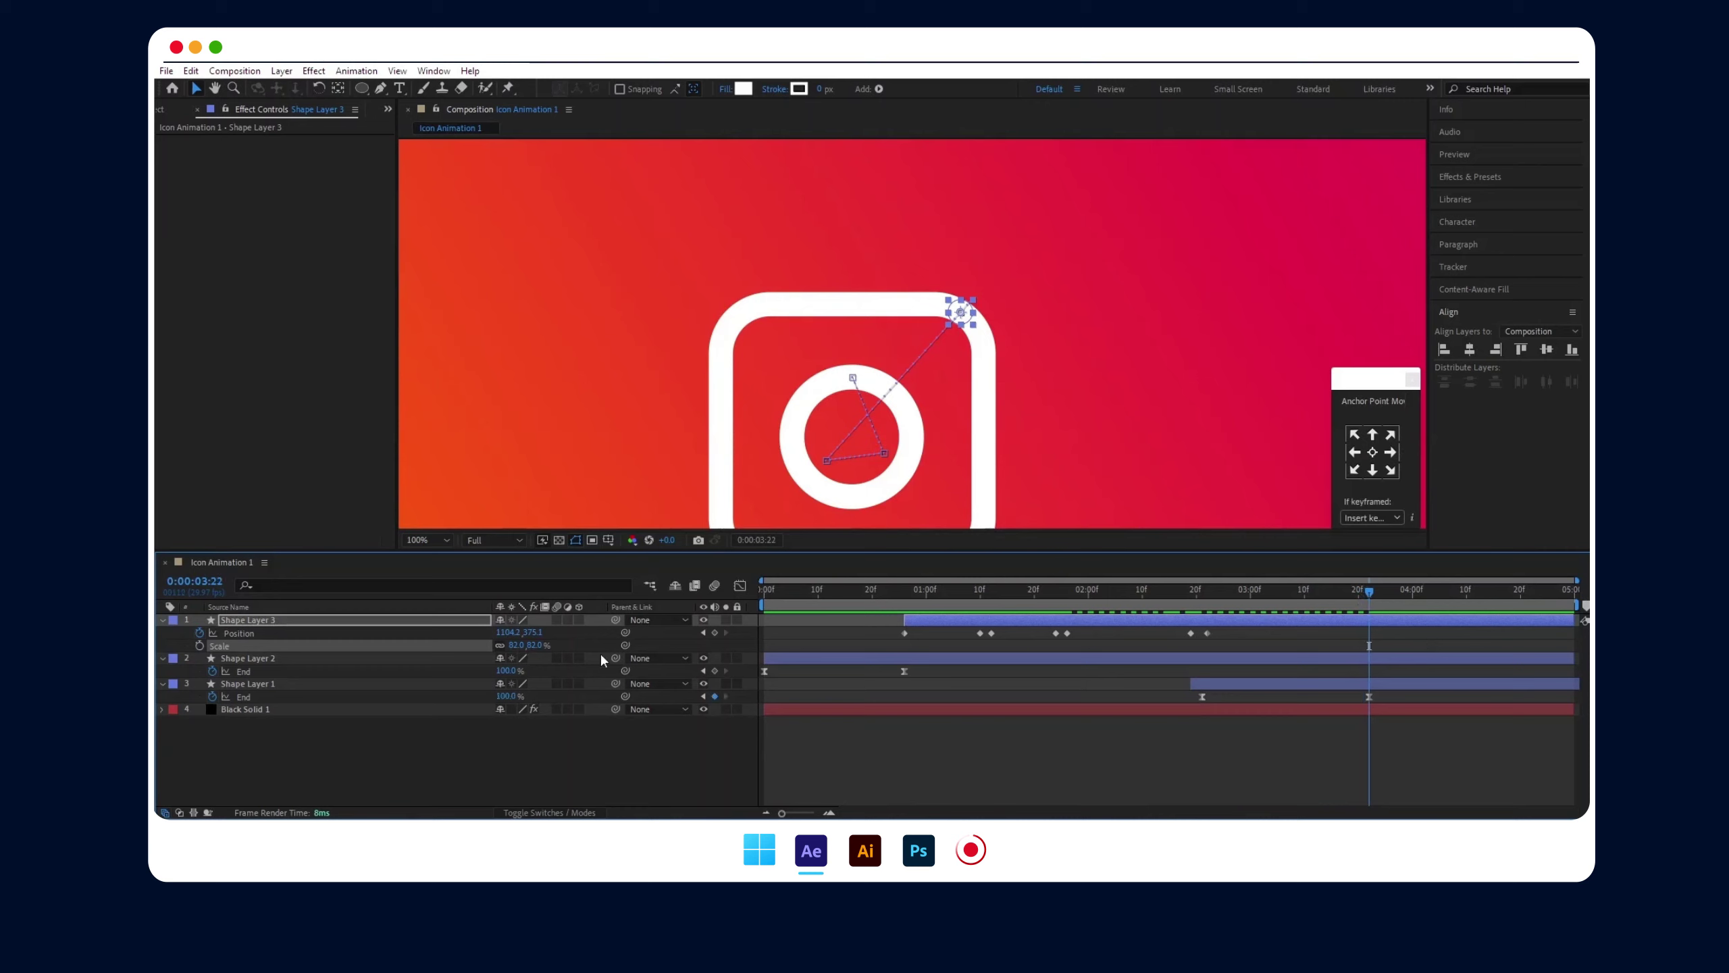
- Keyframe the dot's position at 3:22, then stretch its scale to about 82 × 312% at 4:10
left_click(713, 633)
left_click_drag(1355, 592, 1465, 593)
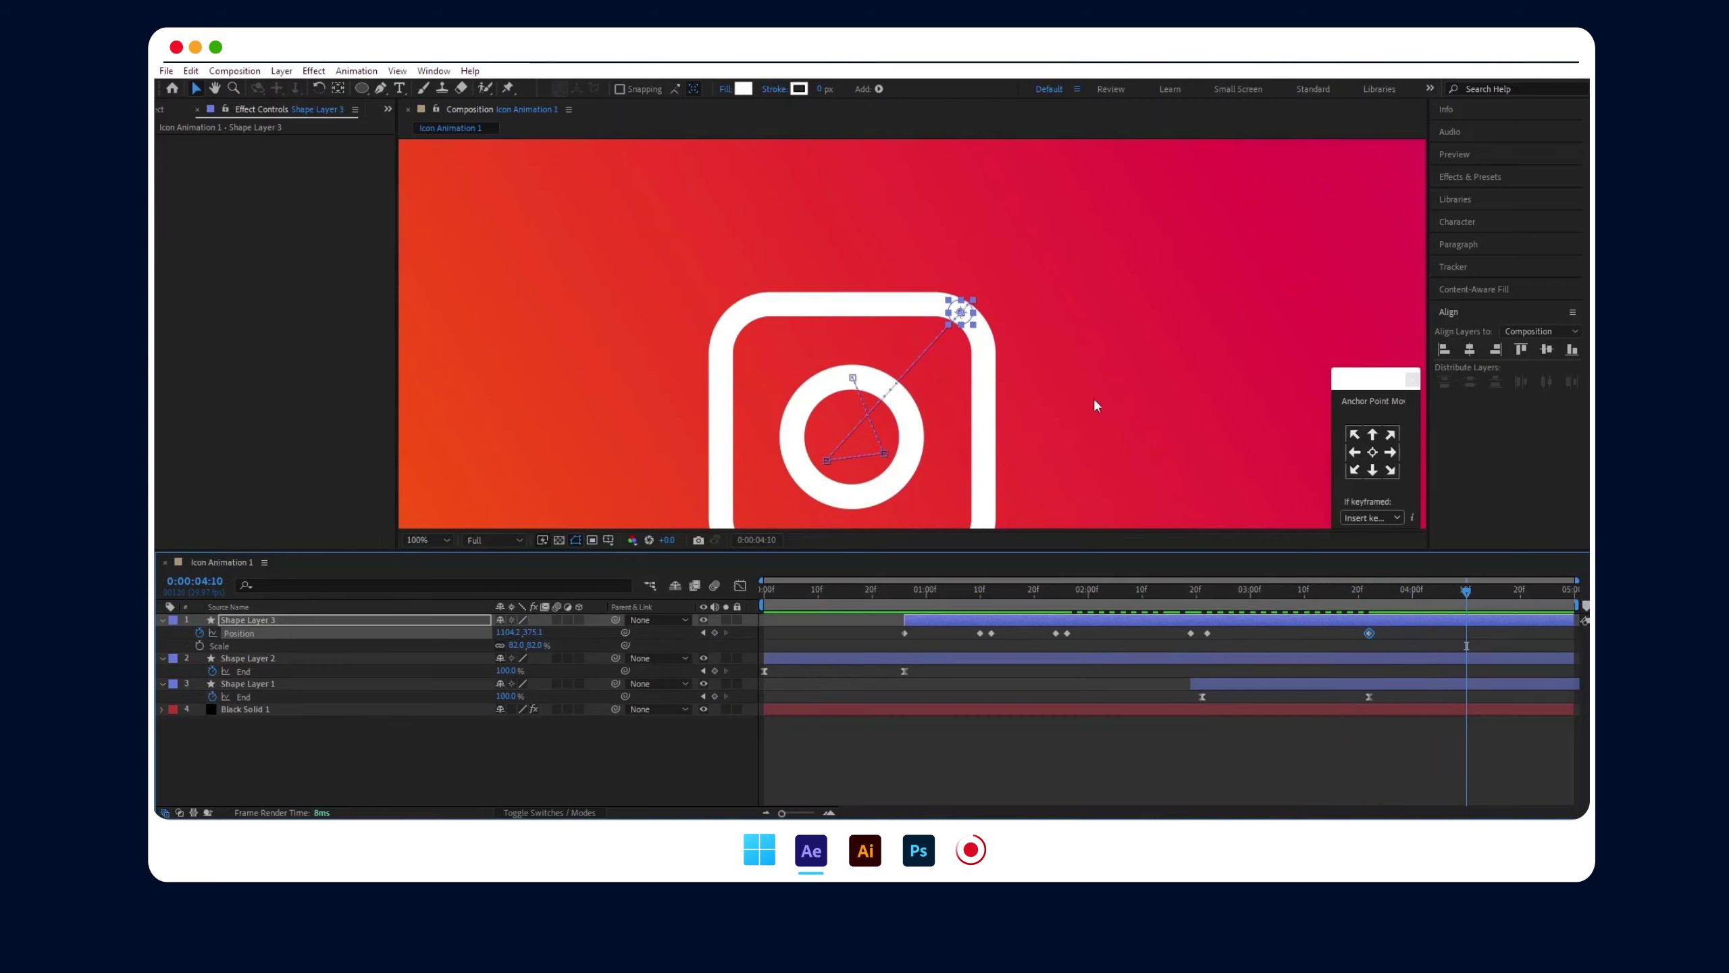
left_click_drag(967, 325, 940, 352)
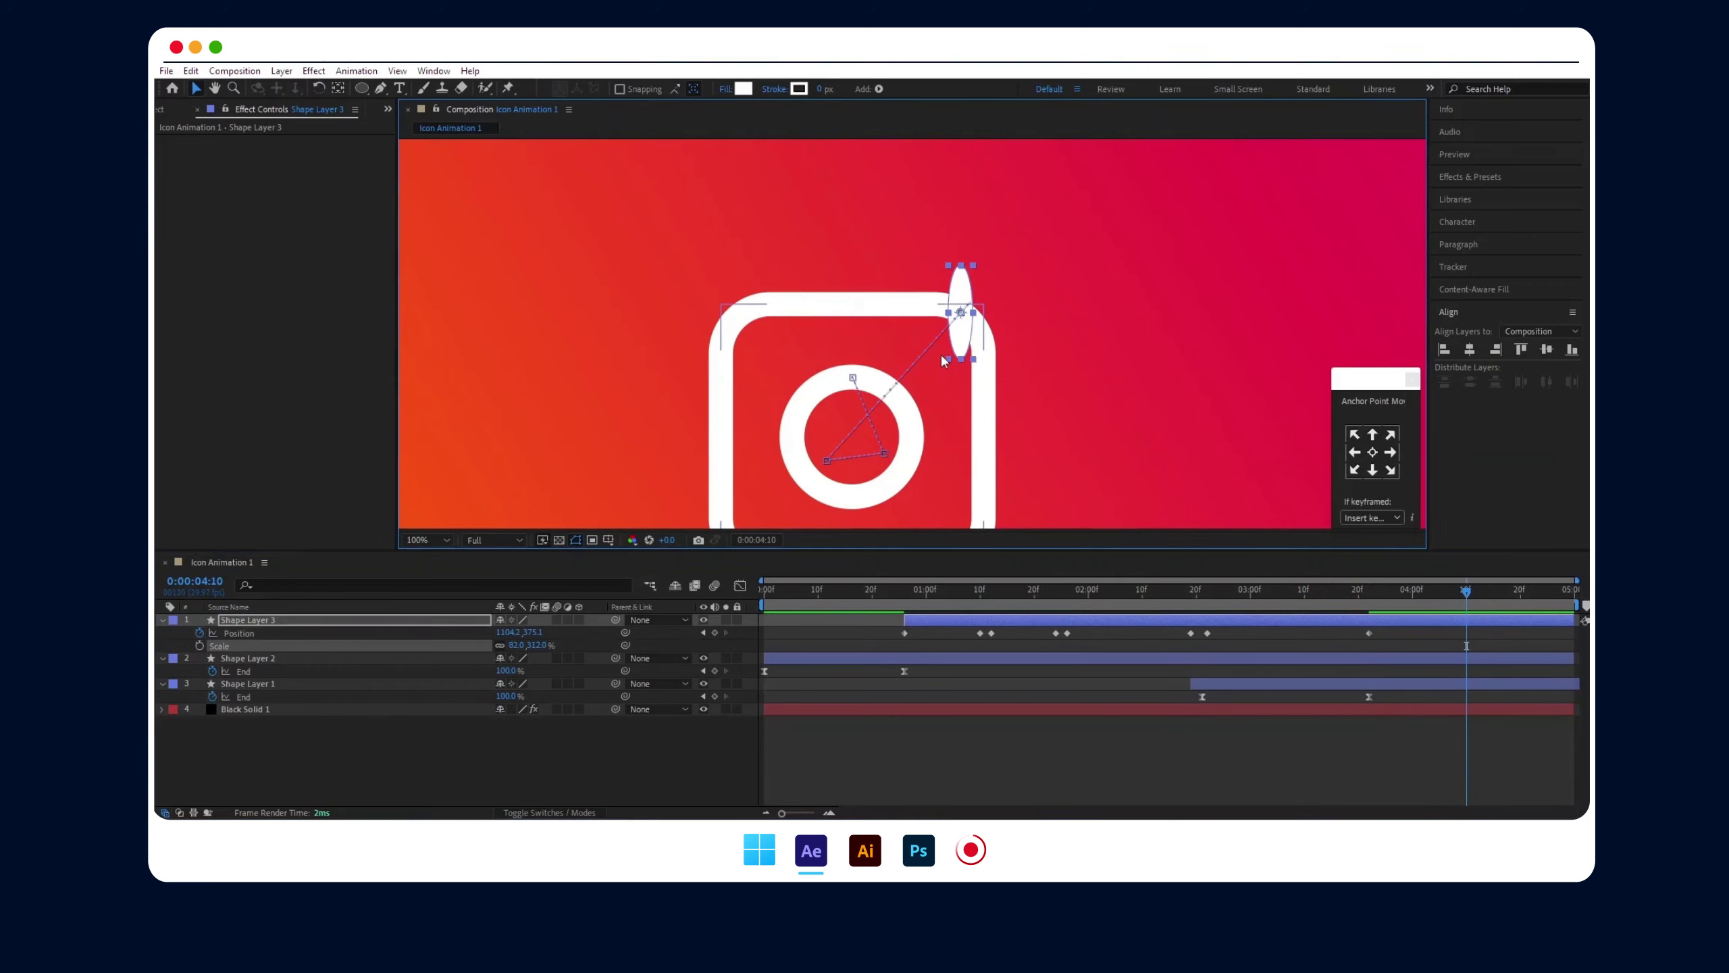
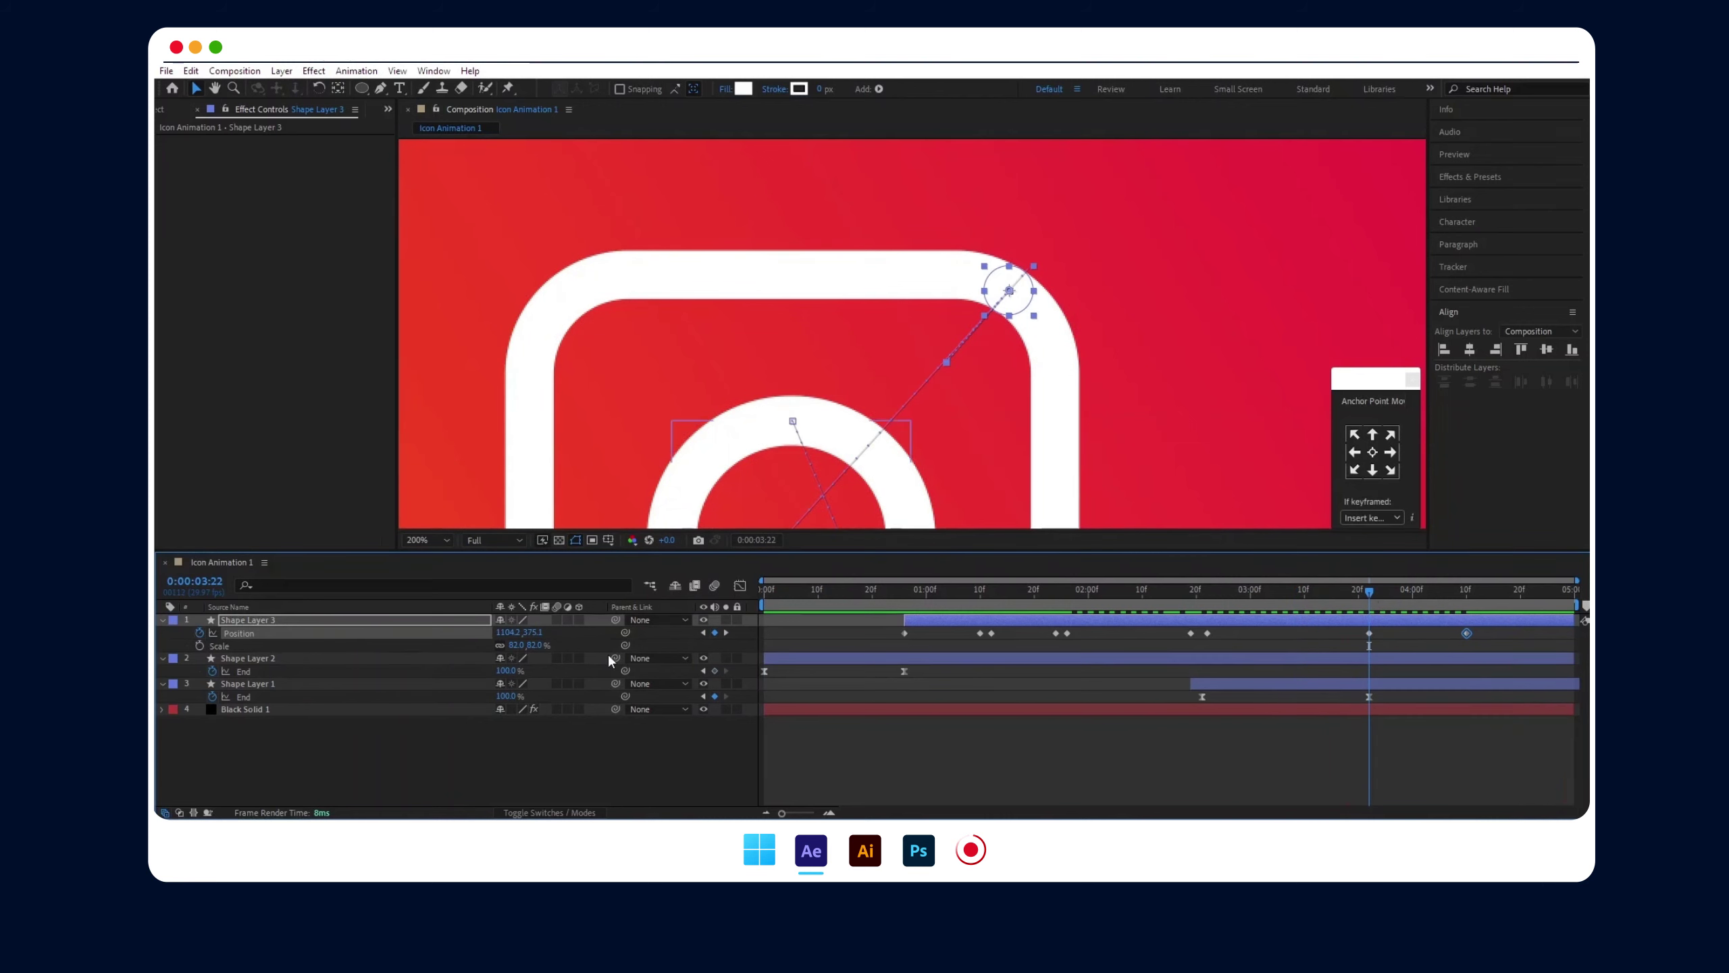
- Keyframe the dot's Scale from 82% to 127% at 0:00:04:10 and shift it slightly down-left
left_click(199, 646)
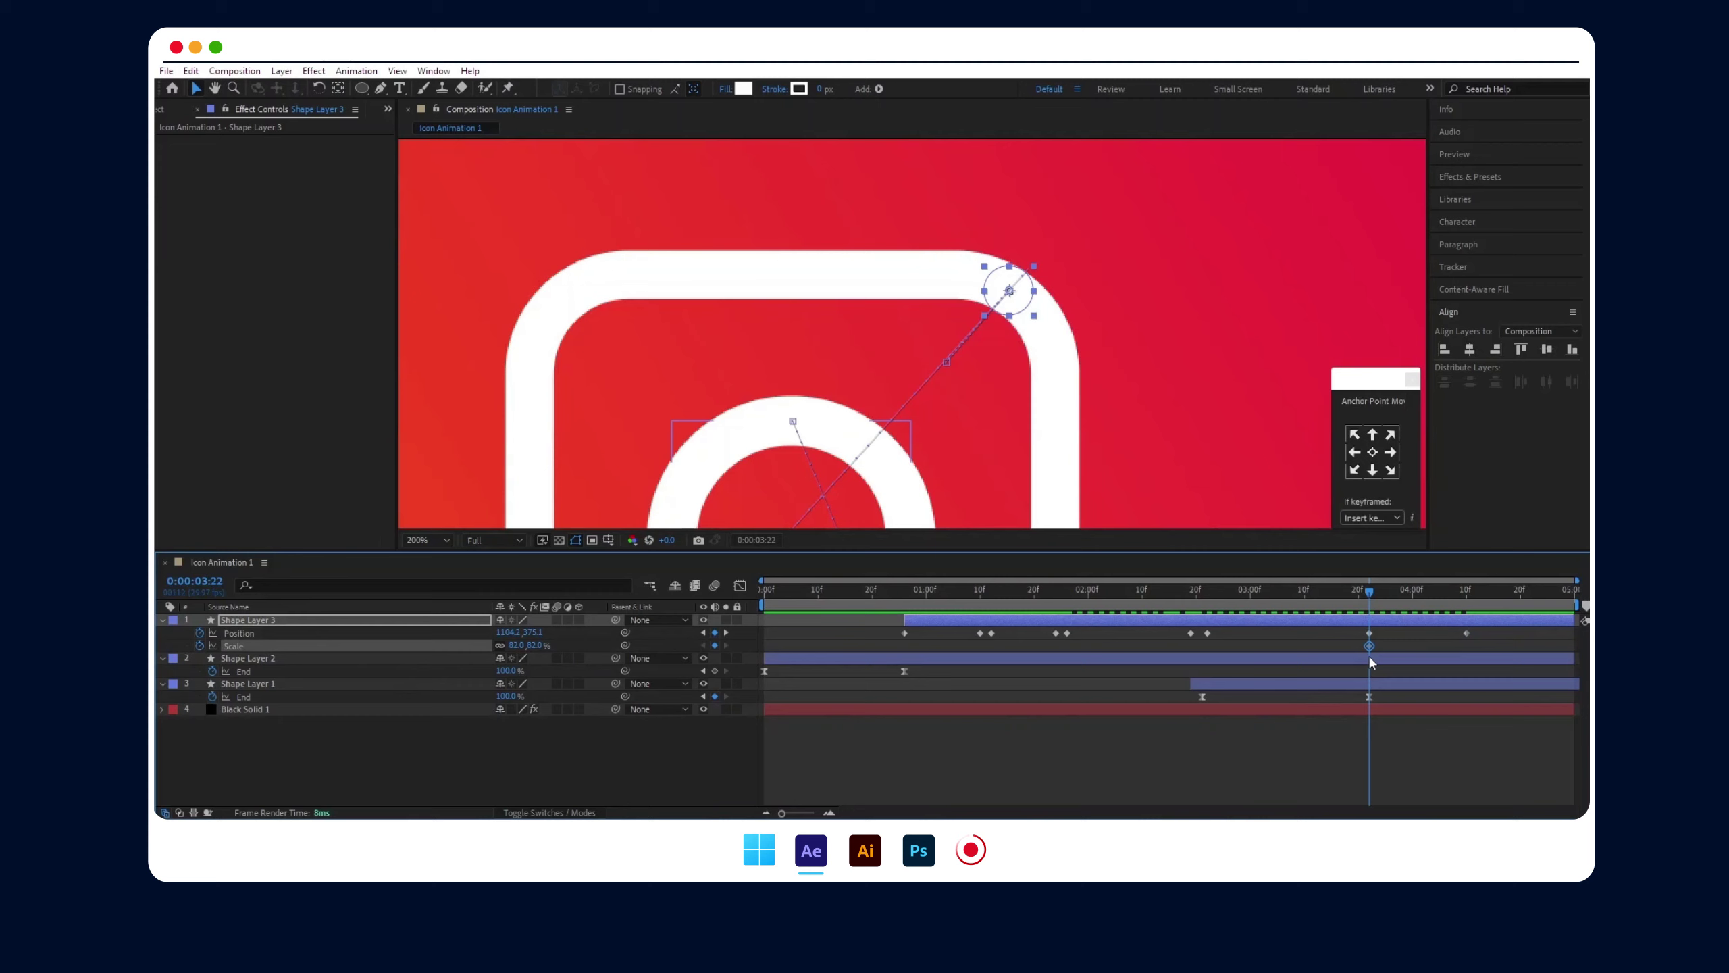
left_click(1468, 601)
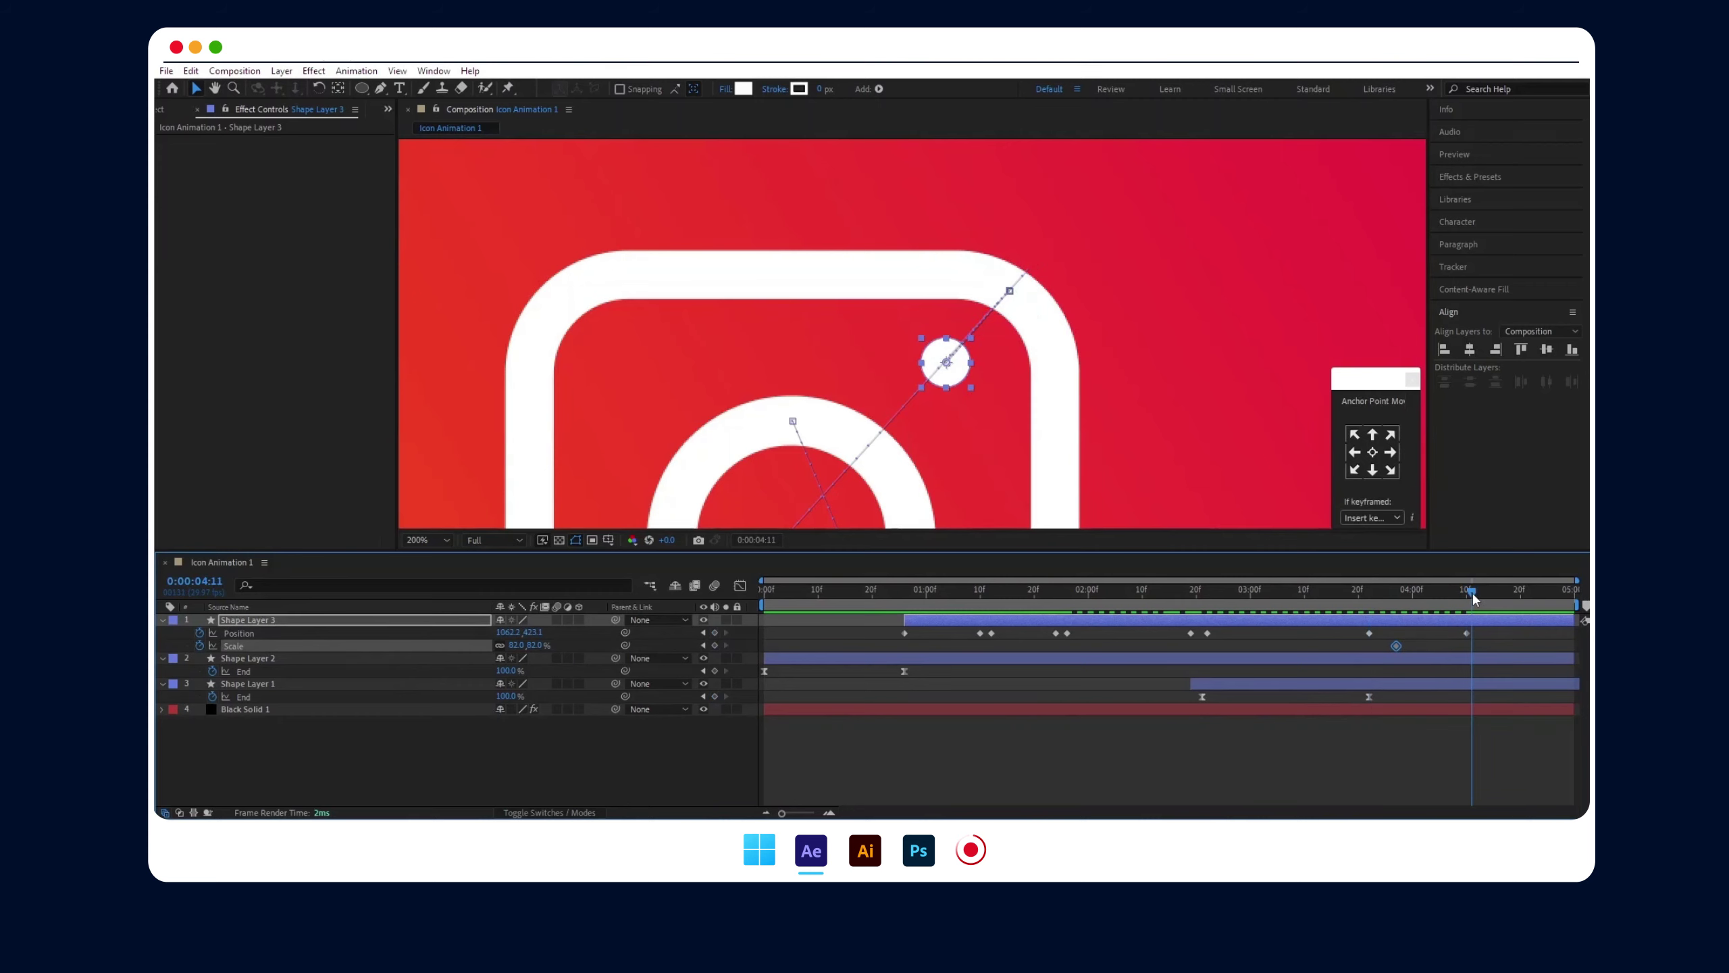
left_click_drag(518, 646, 664, 650)
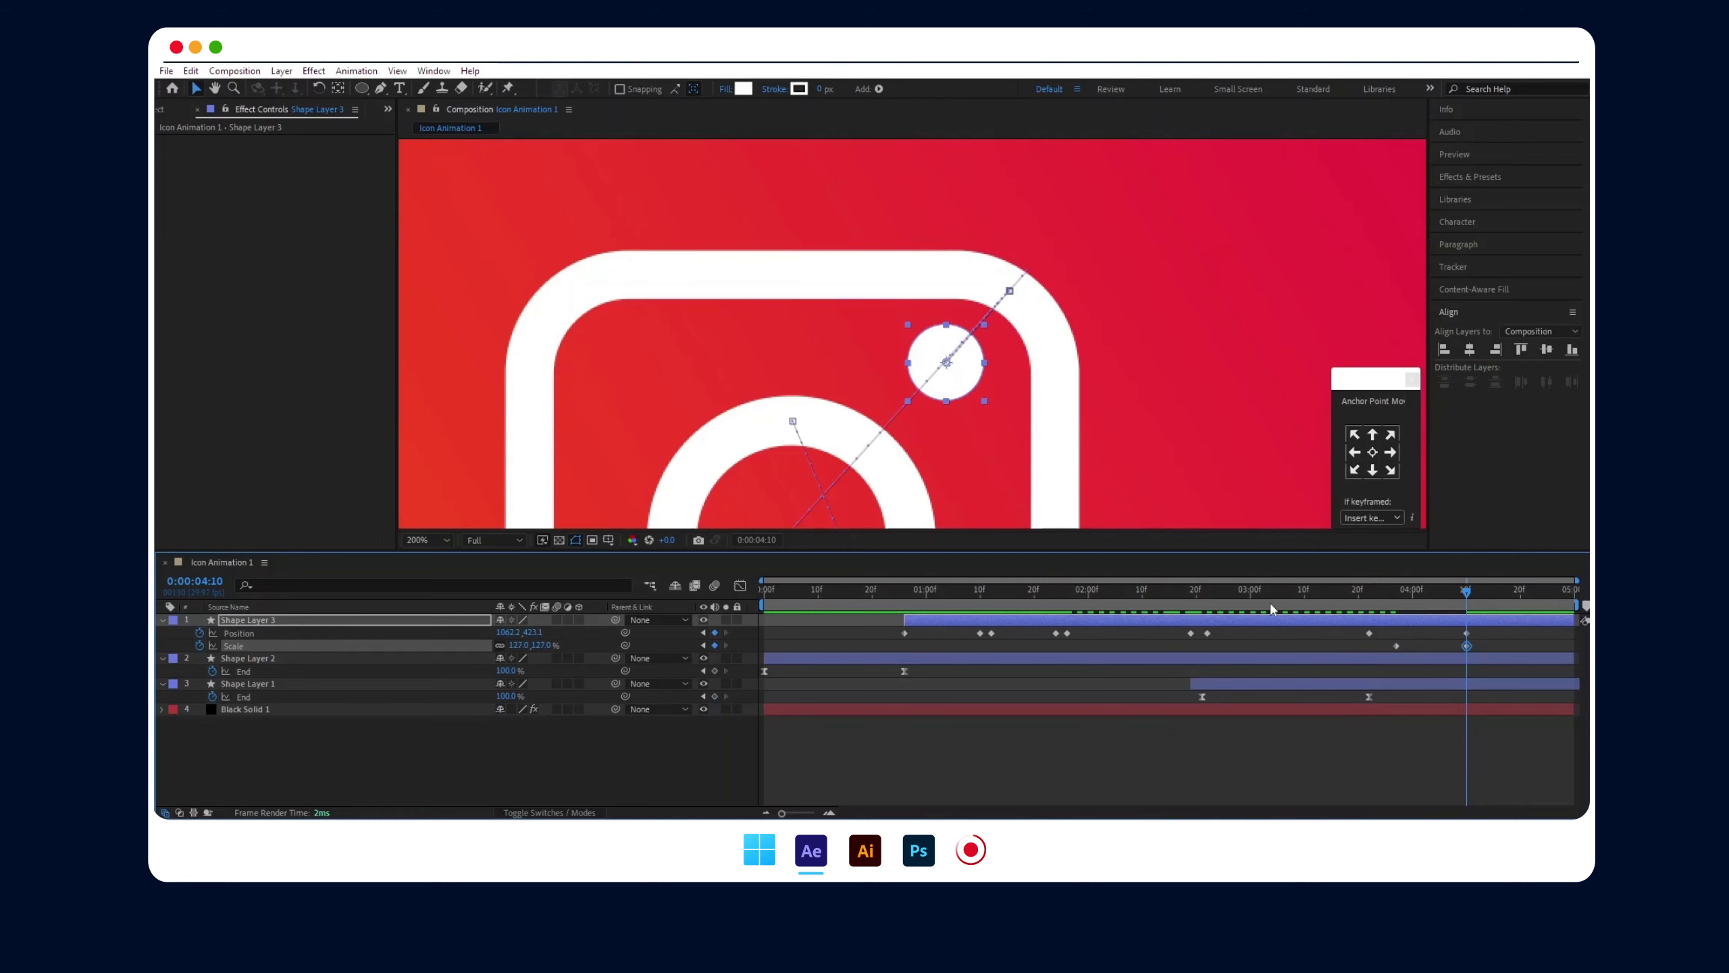
left_click_drag(957, 388, 947, 397)
- Nudge the dot slightly up-right, zoom out, and preview the animation once before stopping playback
key("comma")
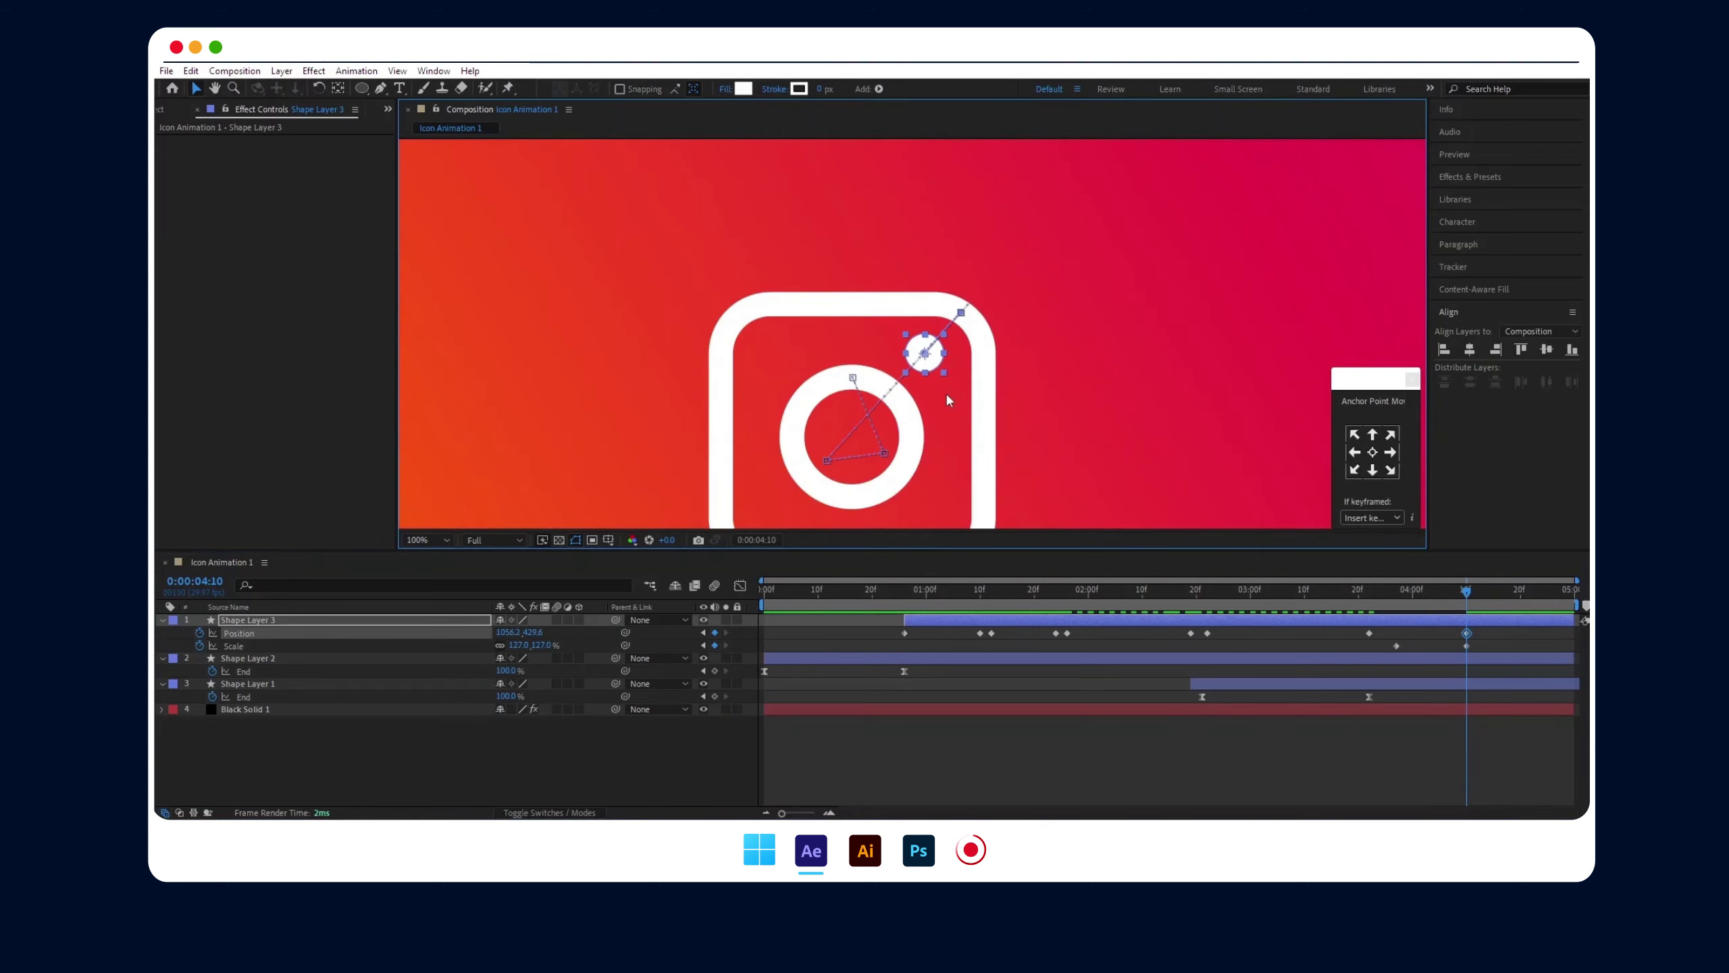
key("comma")
key("comma")
key("space")
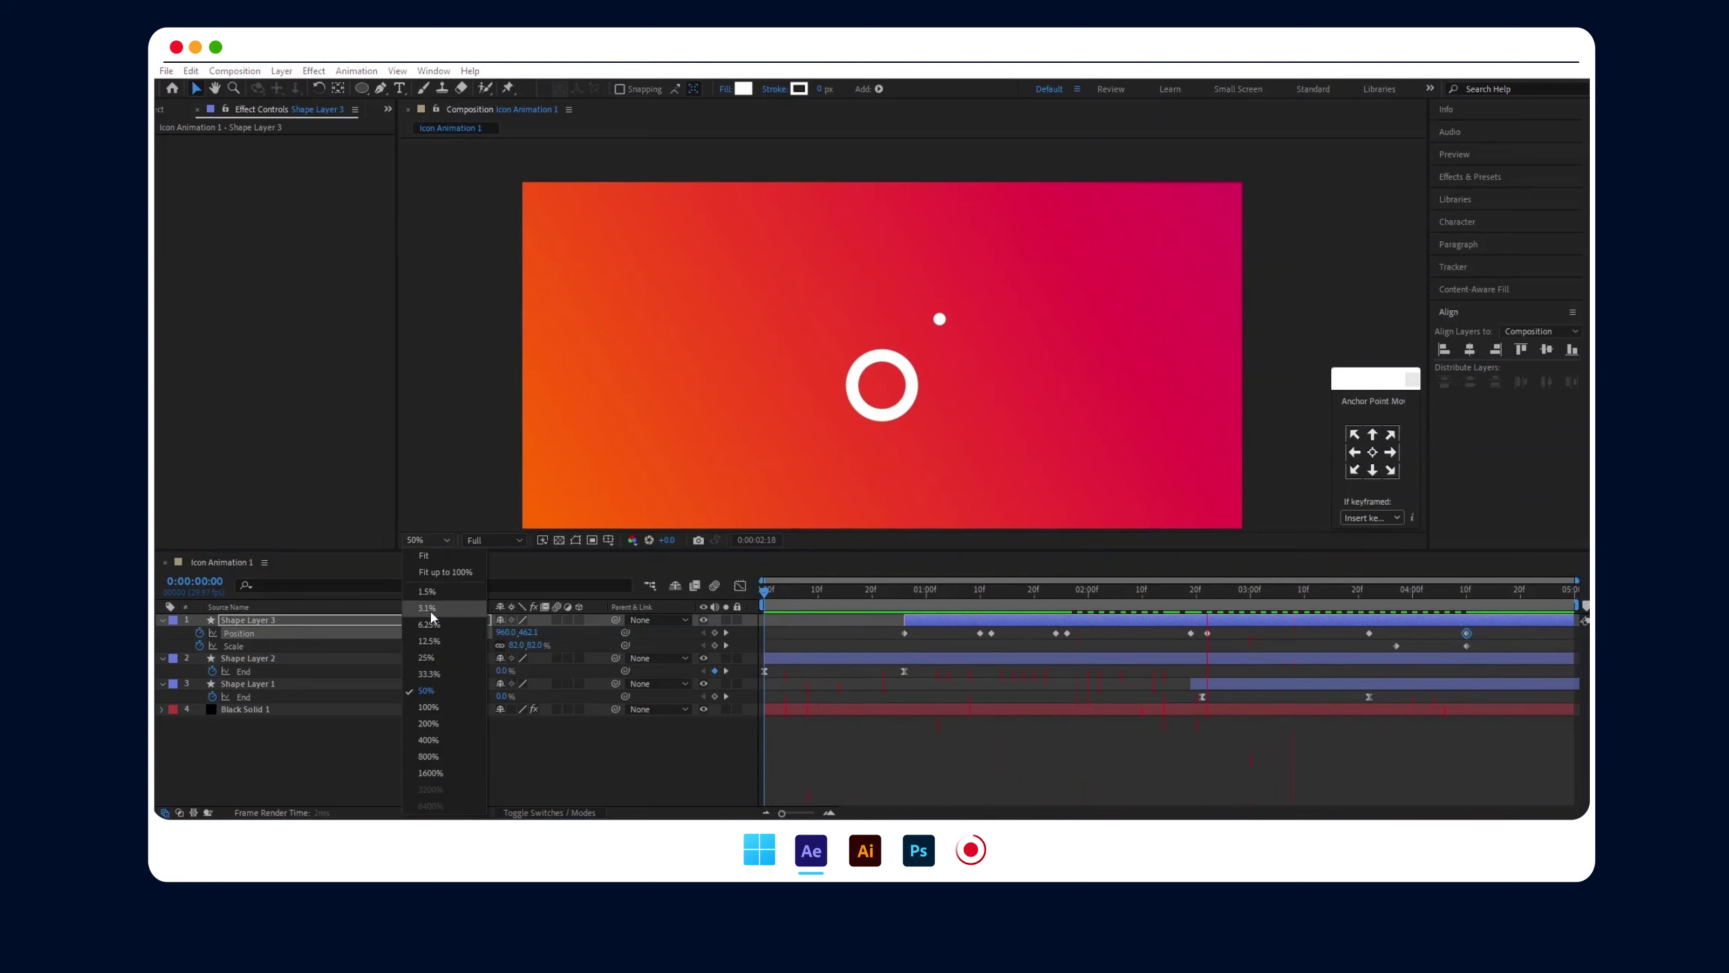
key("space")
key("space")
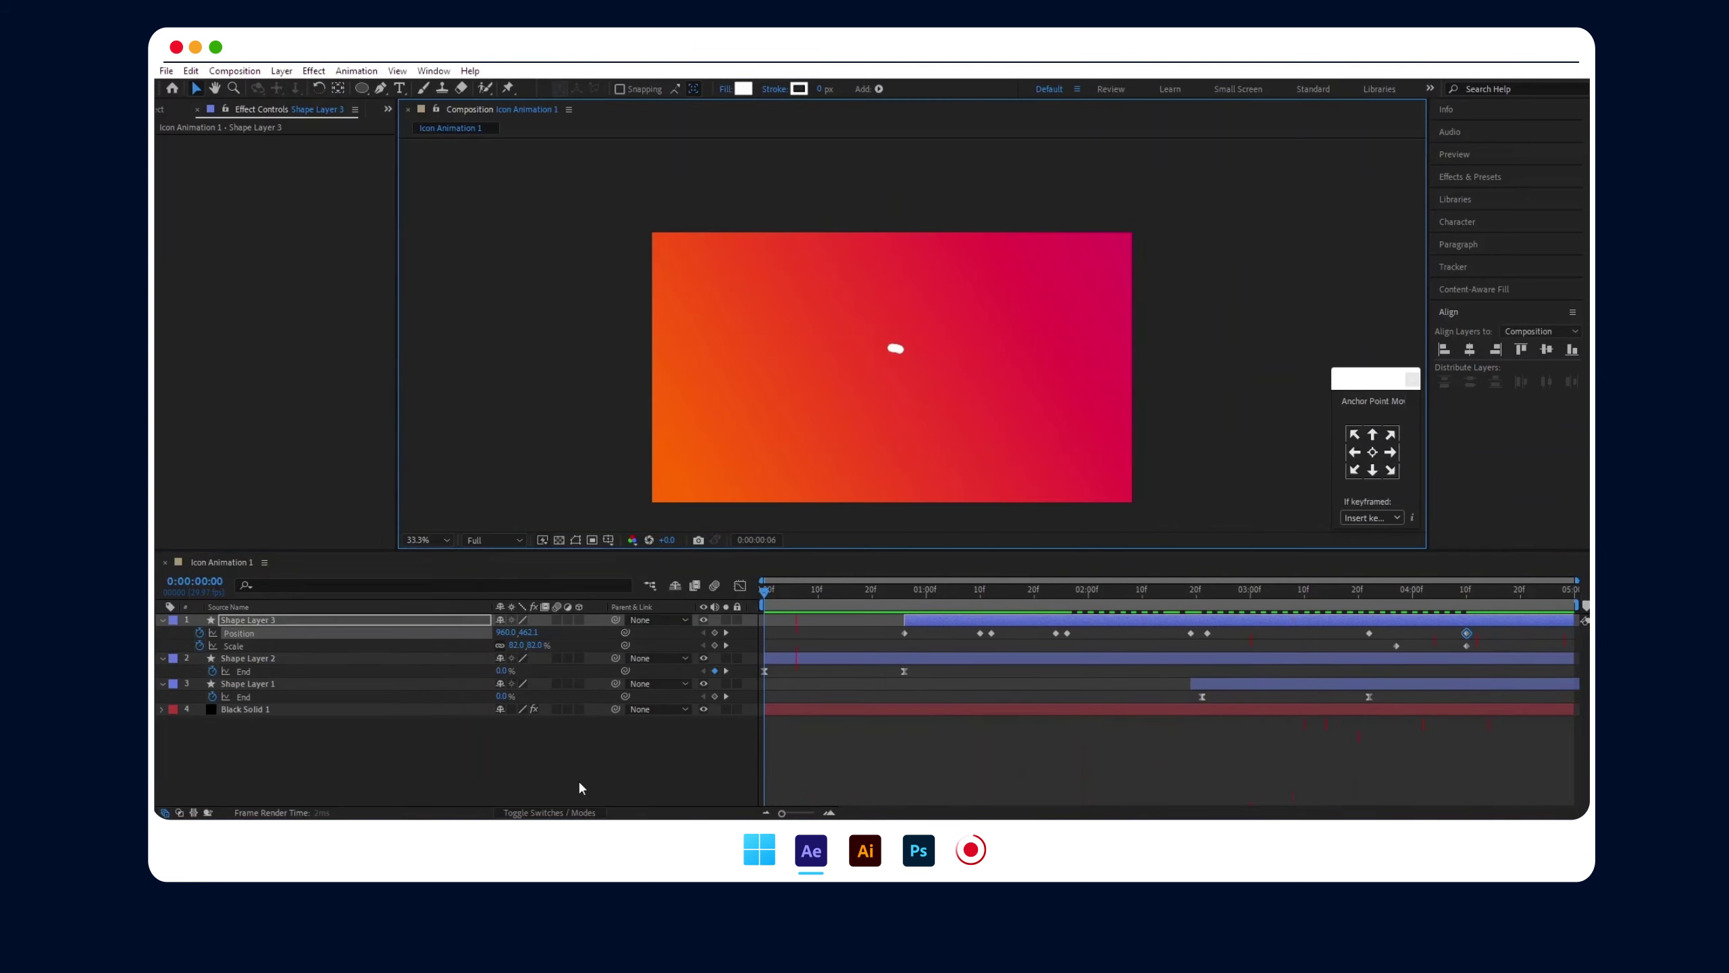